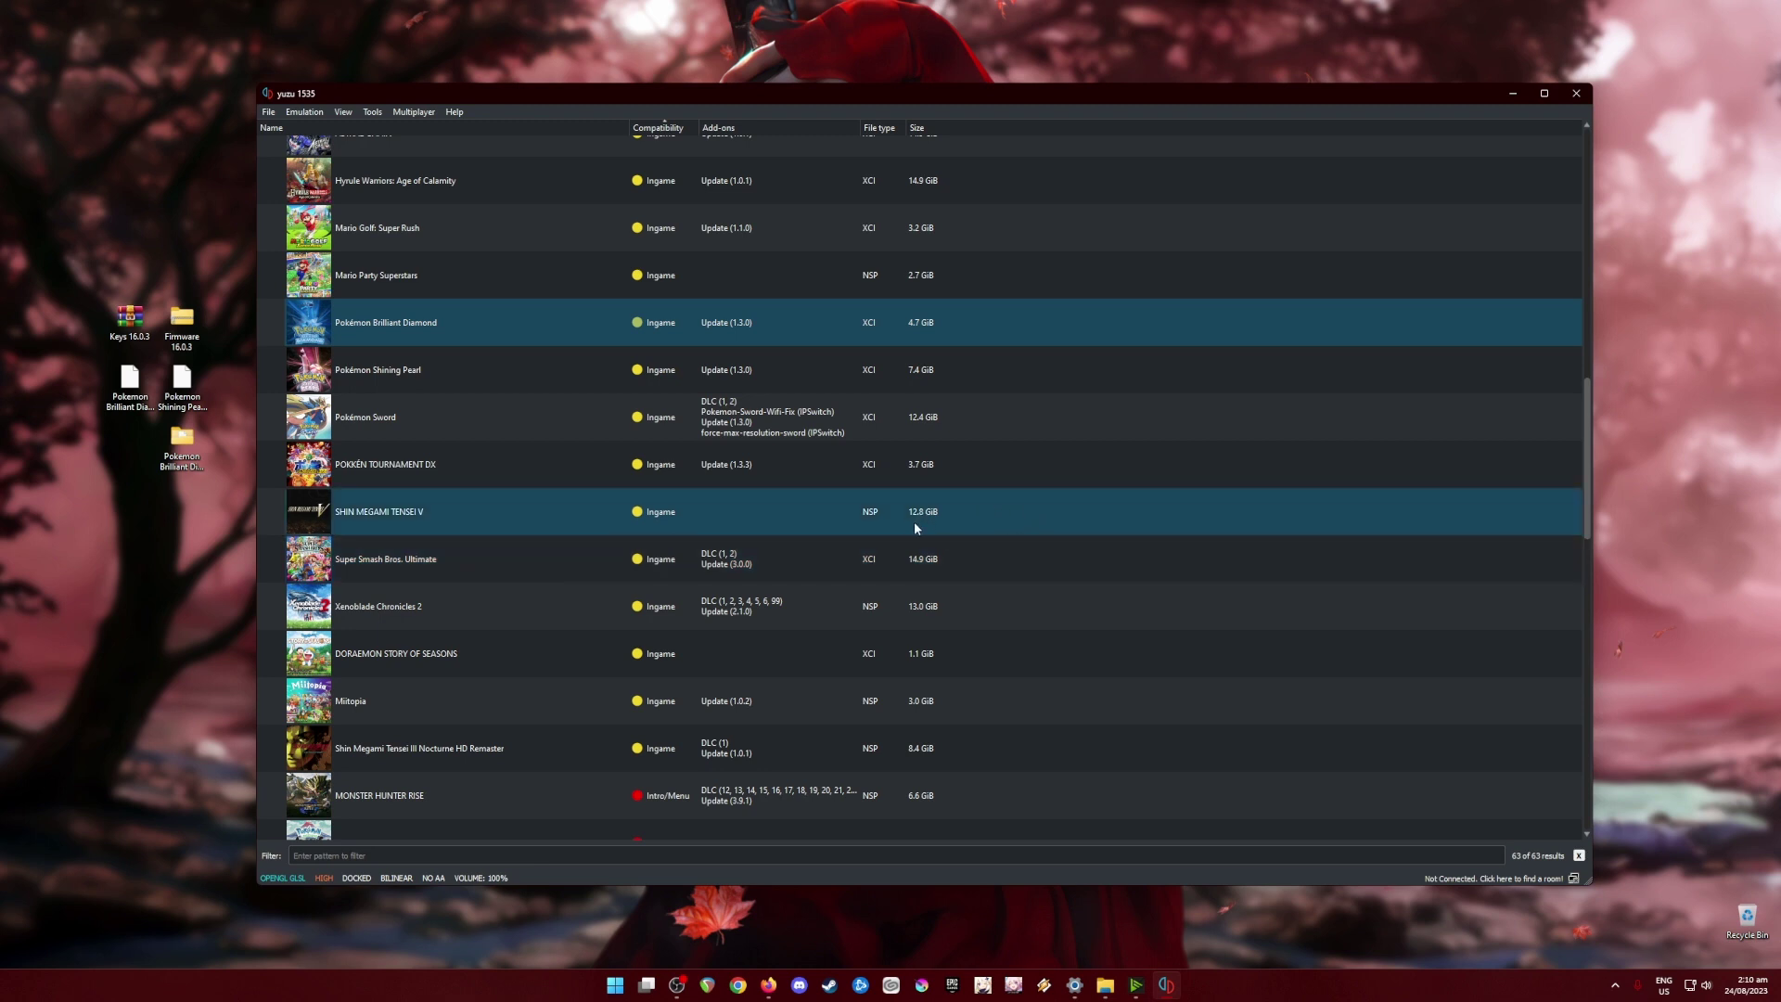
Highlight the desktop keys, firmware and Pokémon files, then select Pokémon Shining Pearl in yuzu.
drag(66, 269, 216, 544)
click(365, 101)
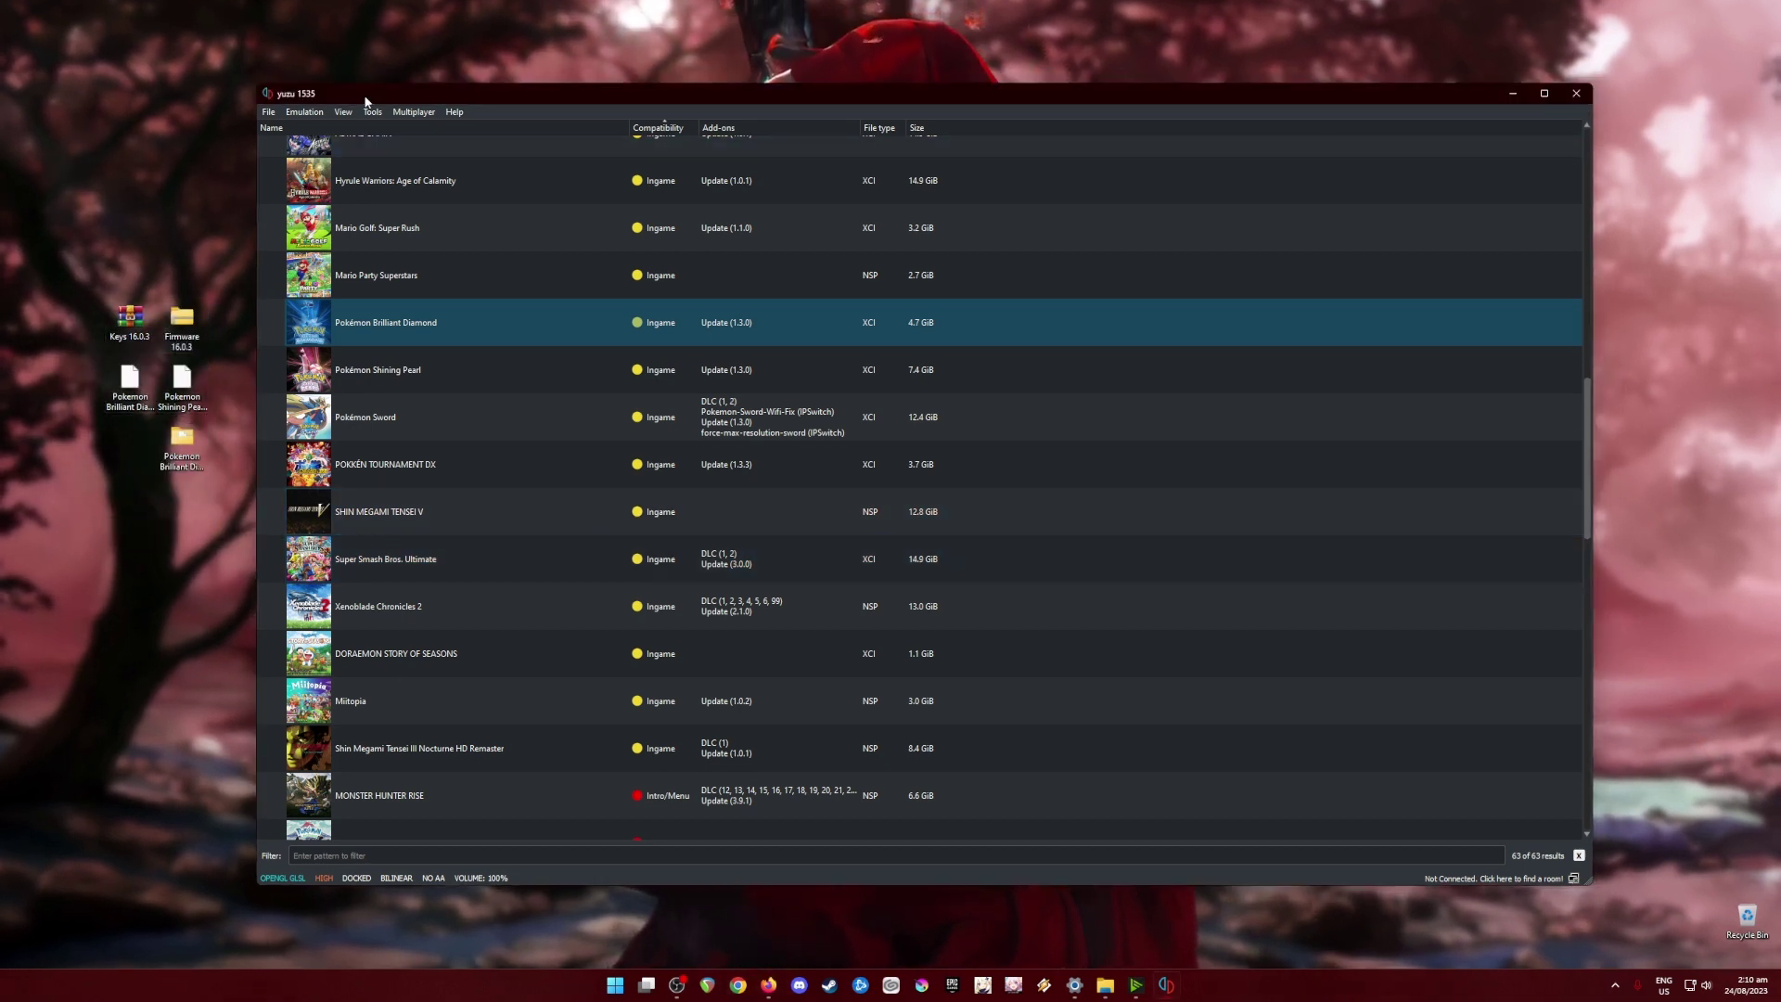
drag(221, 276, 73, 556)
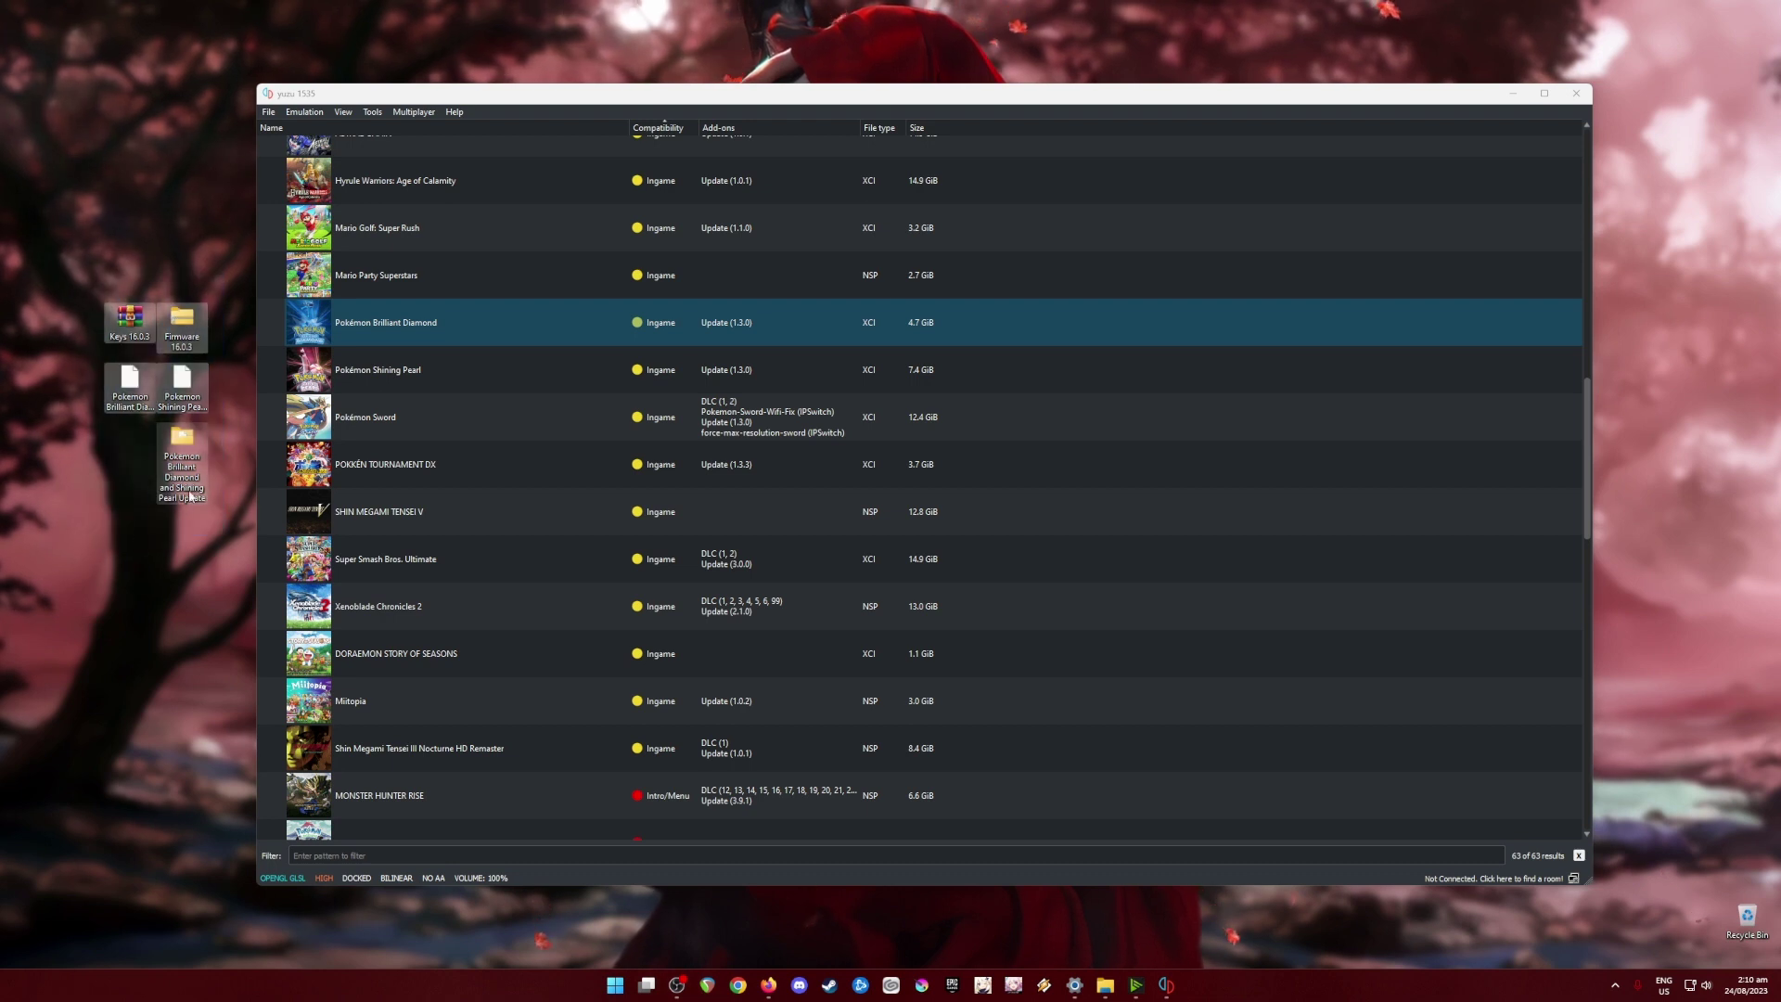
click(649, 326)
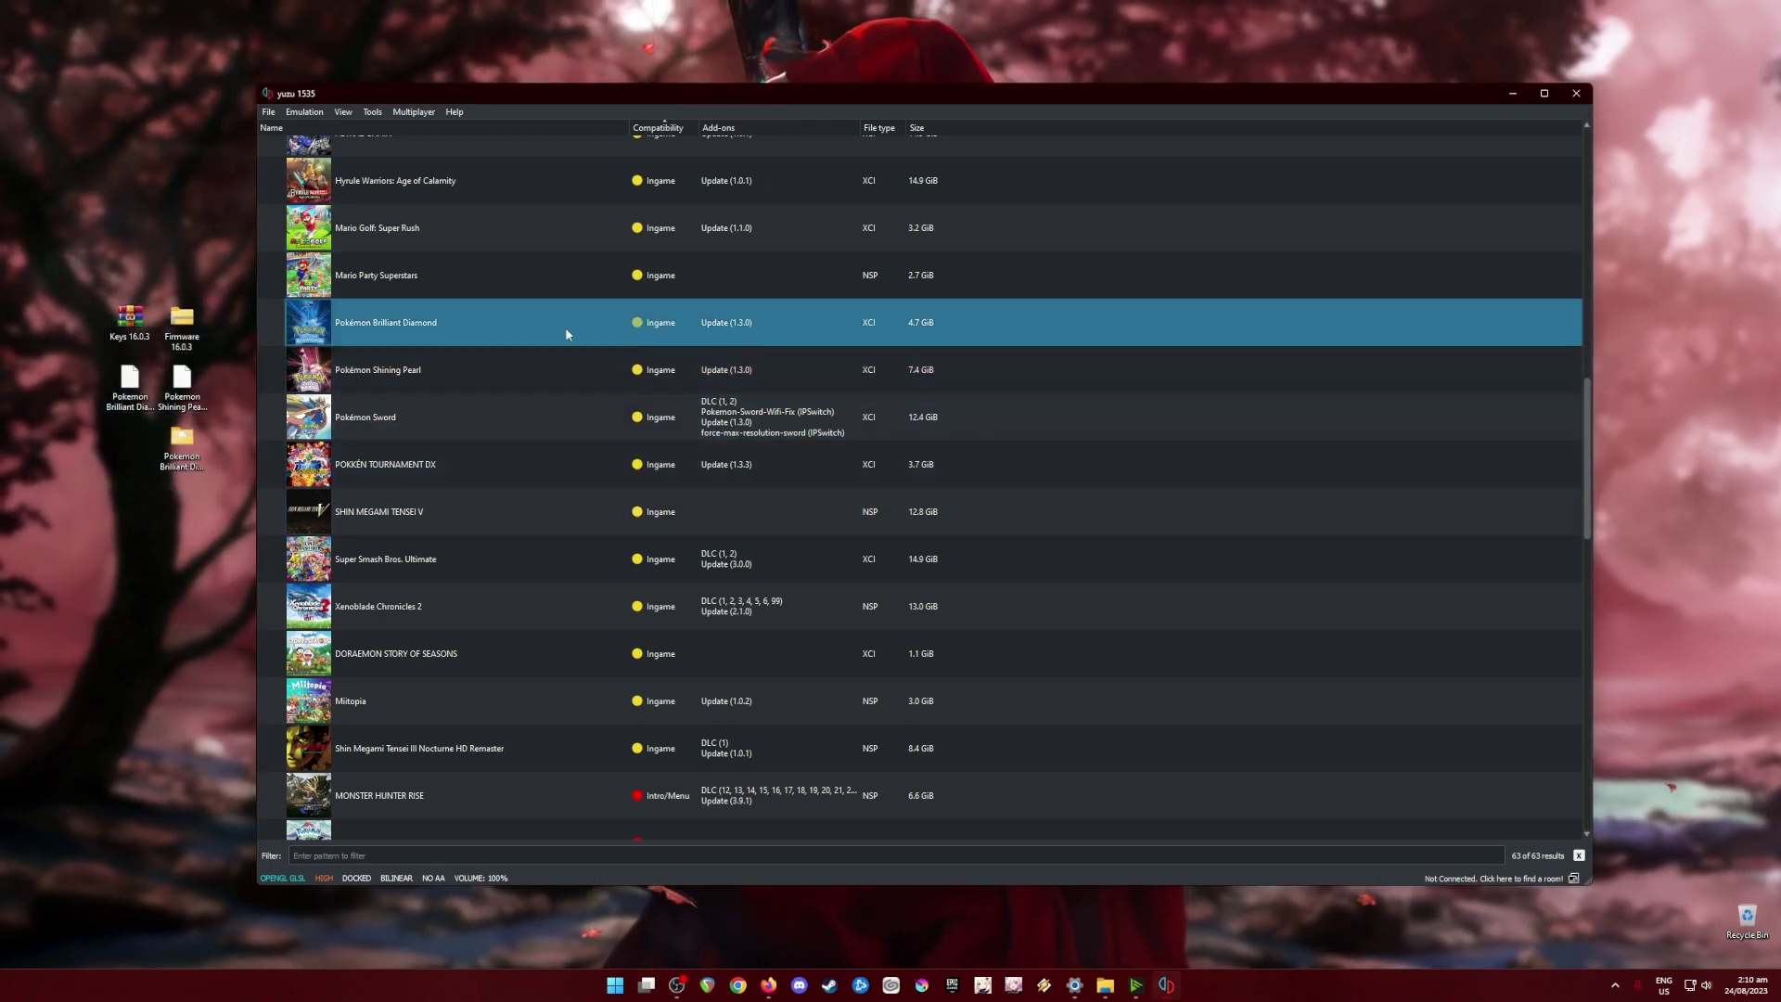
click(393, 373)
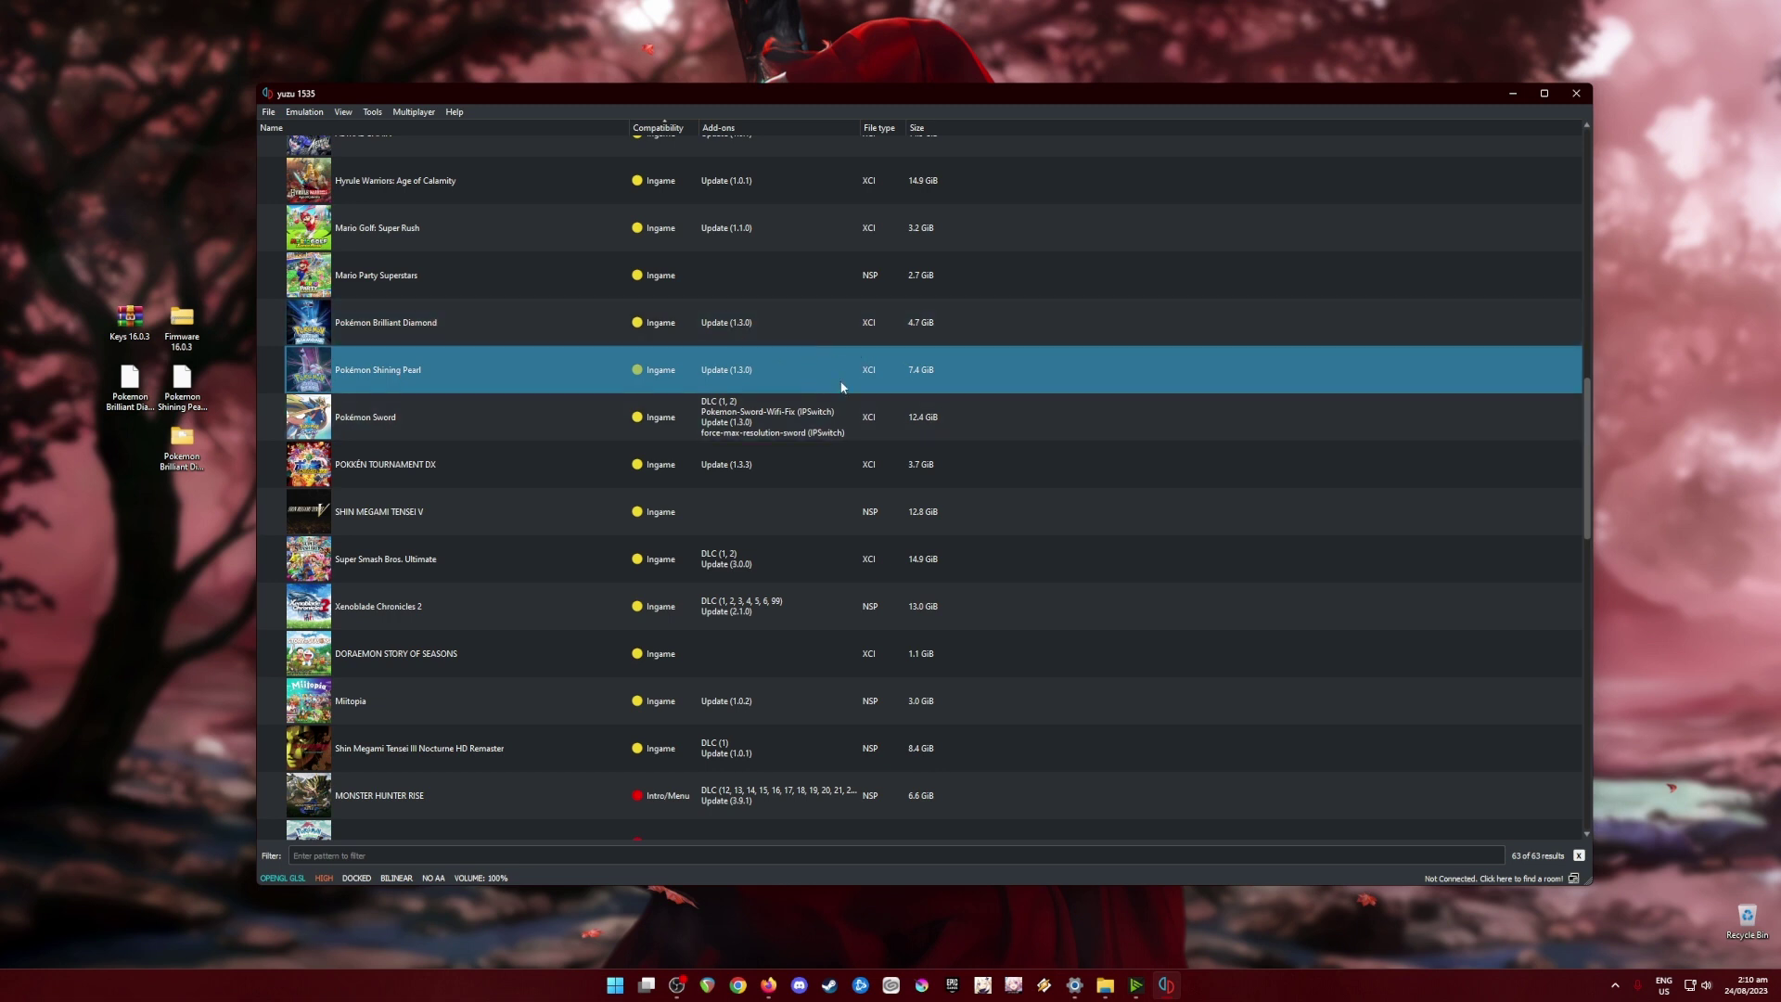
Google 'yuzu emulator' in the browser and open the yuzu-emu.org result.
click(1514, 97)
click(769, 985)
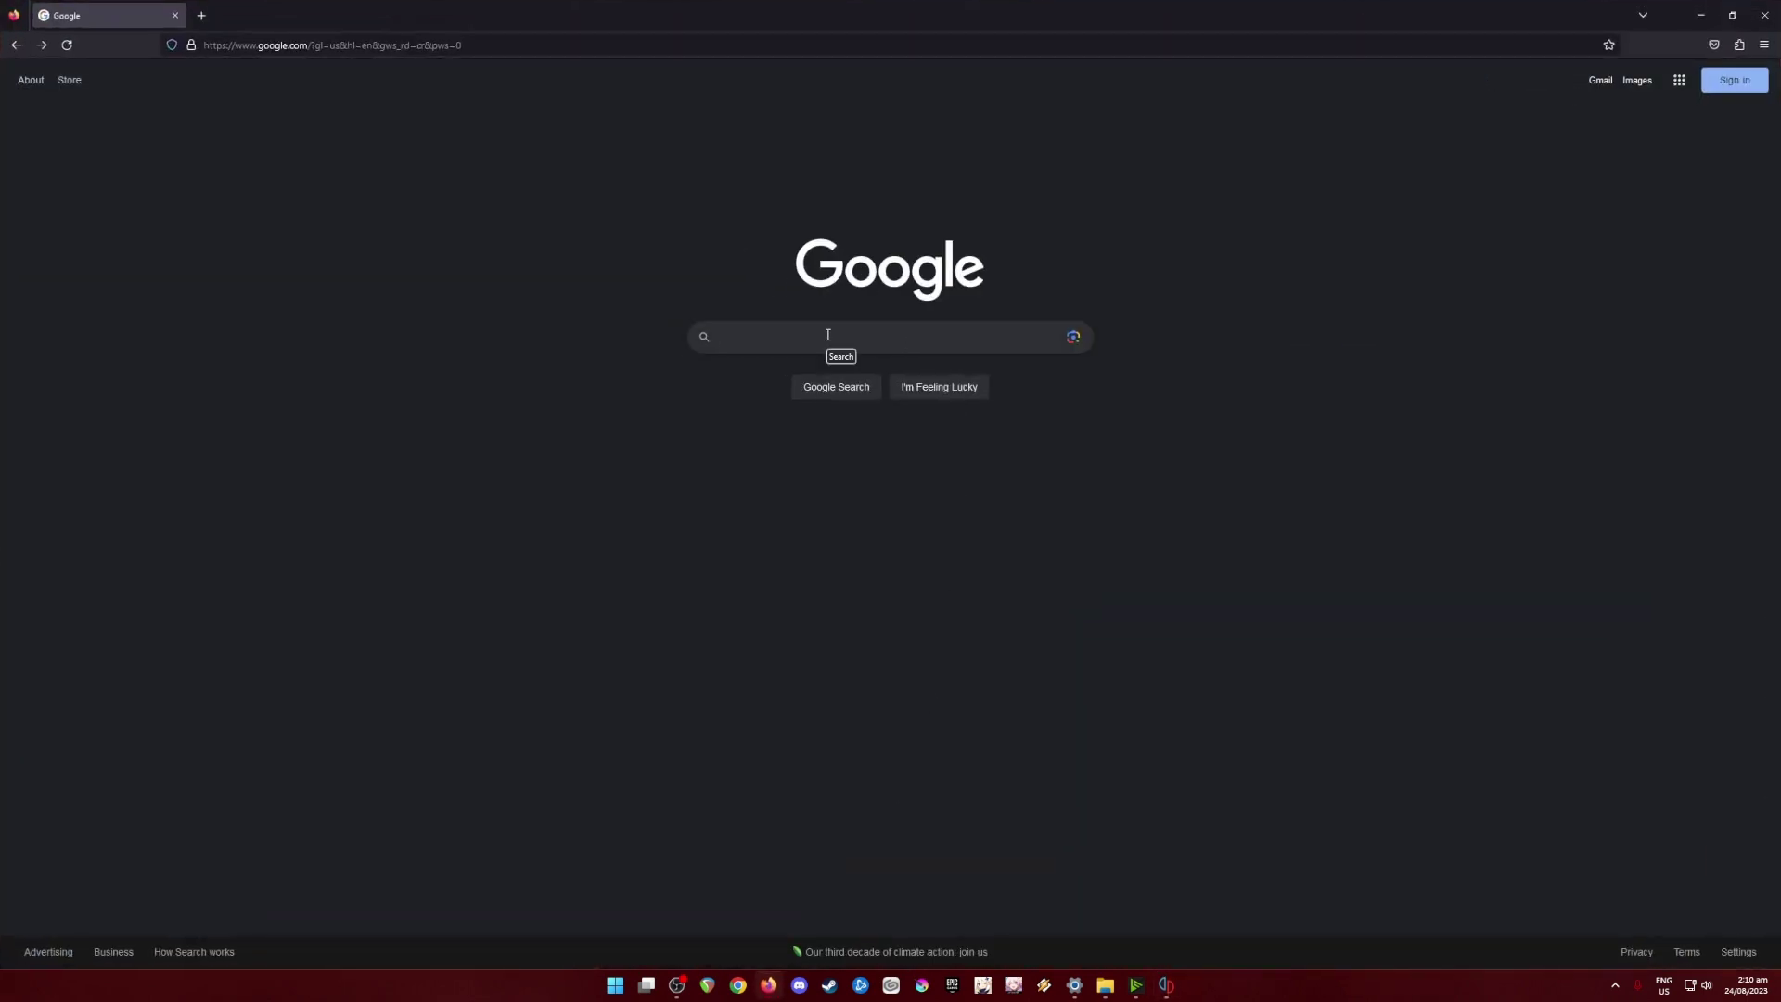
text(yuzu emulator)
key(Return)
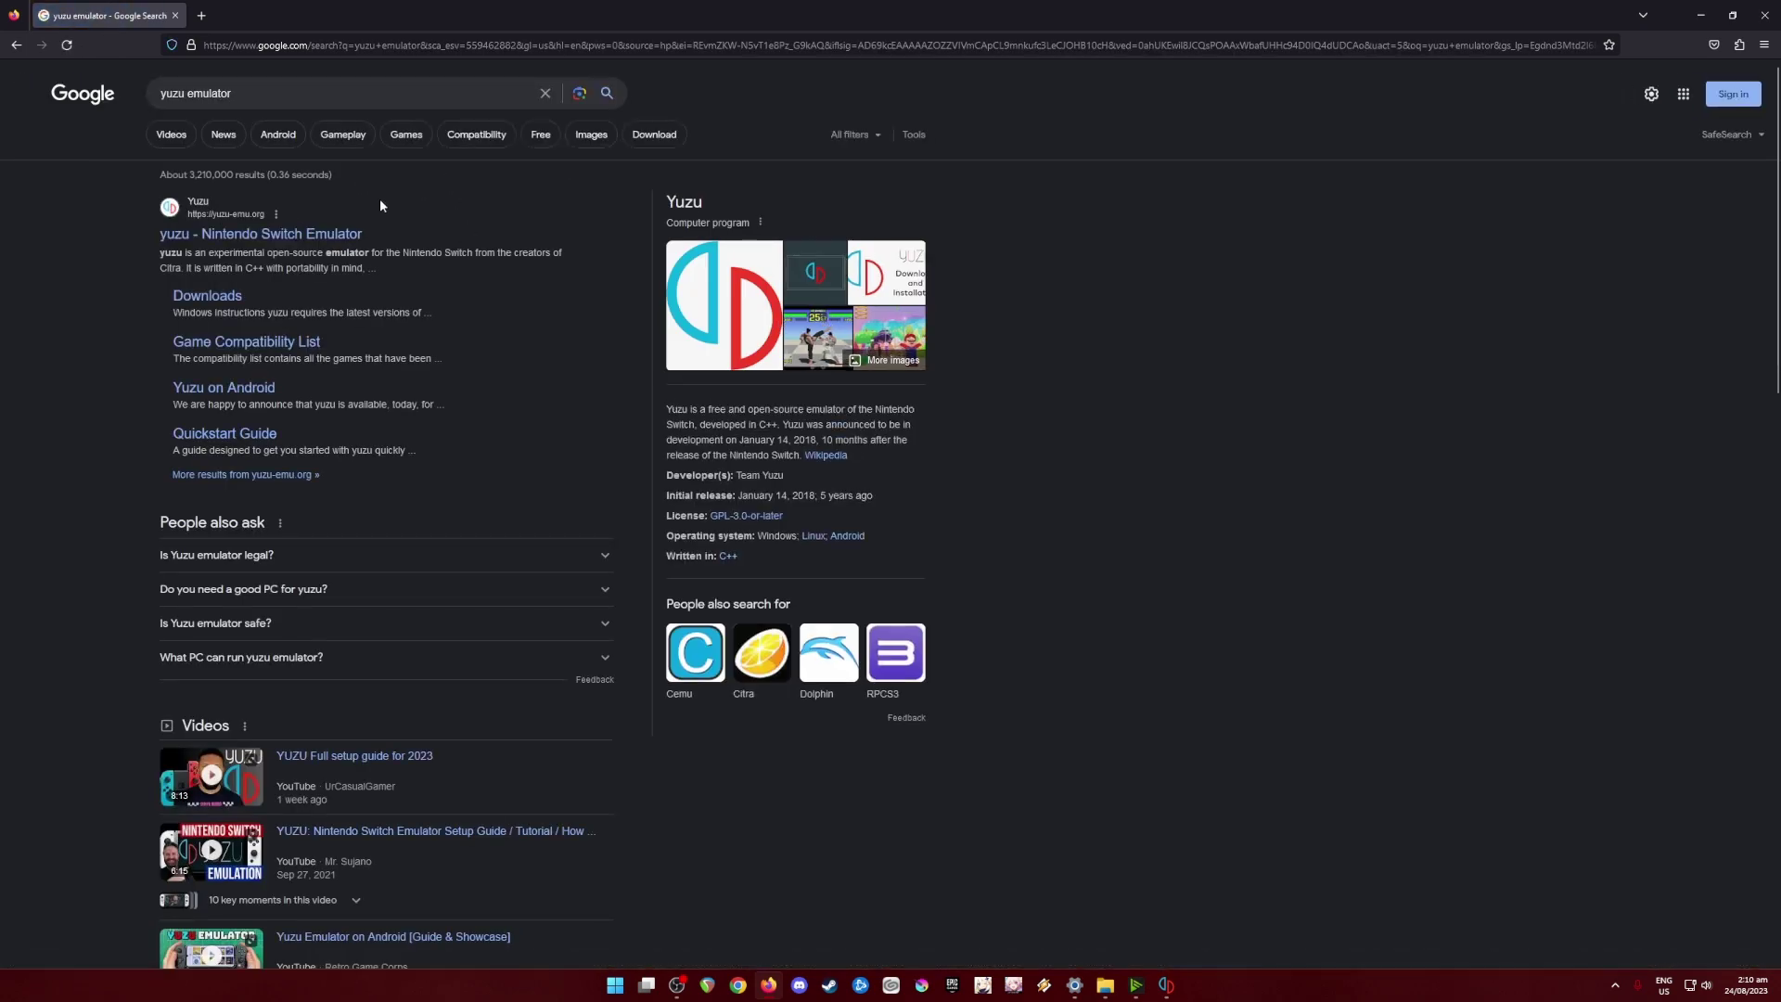
click(287, 237)
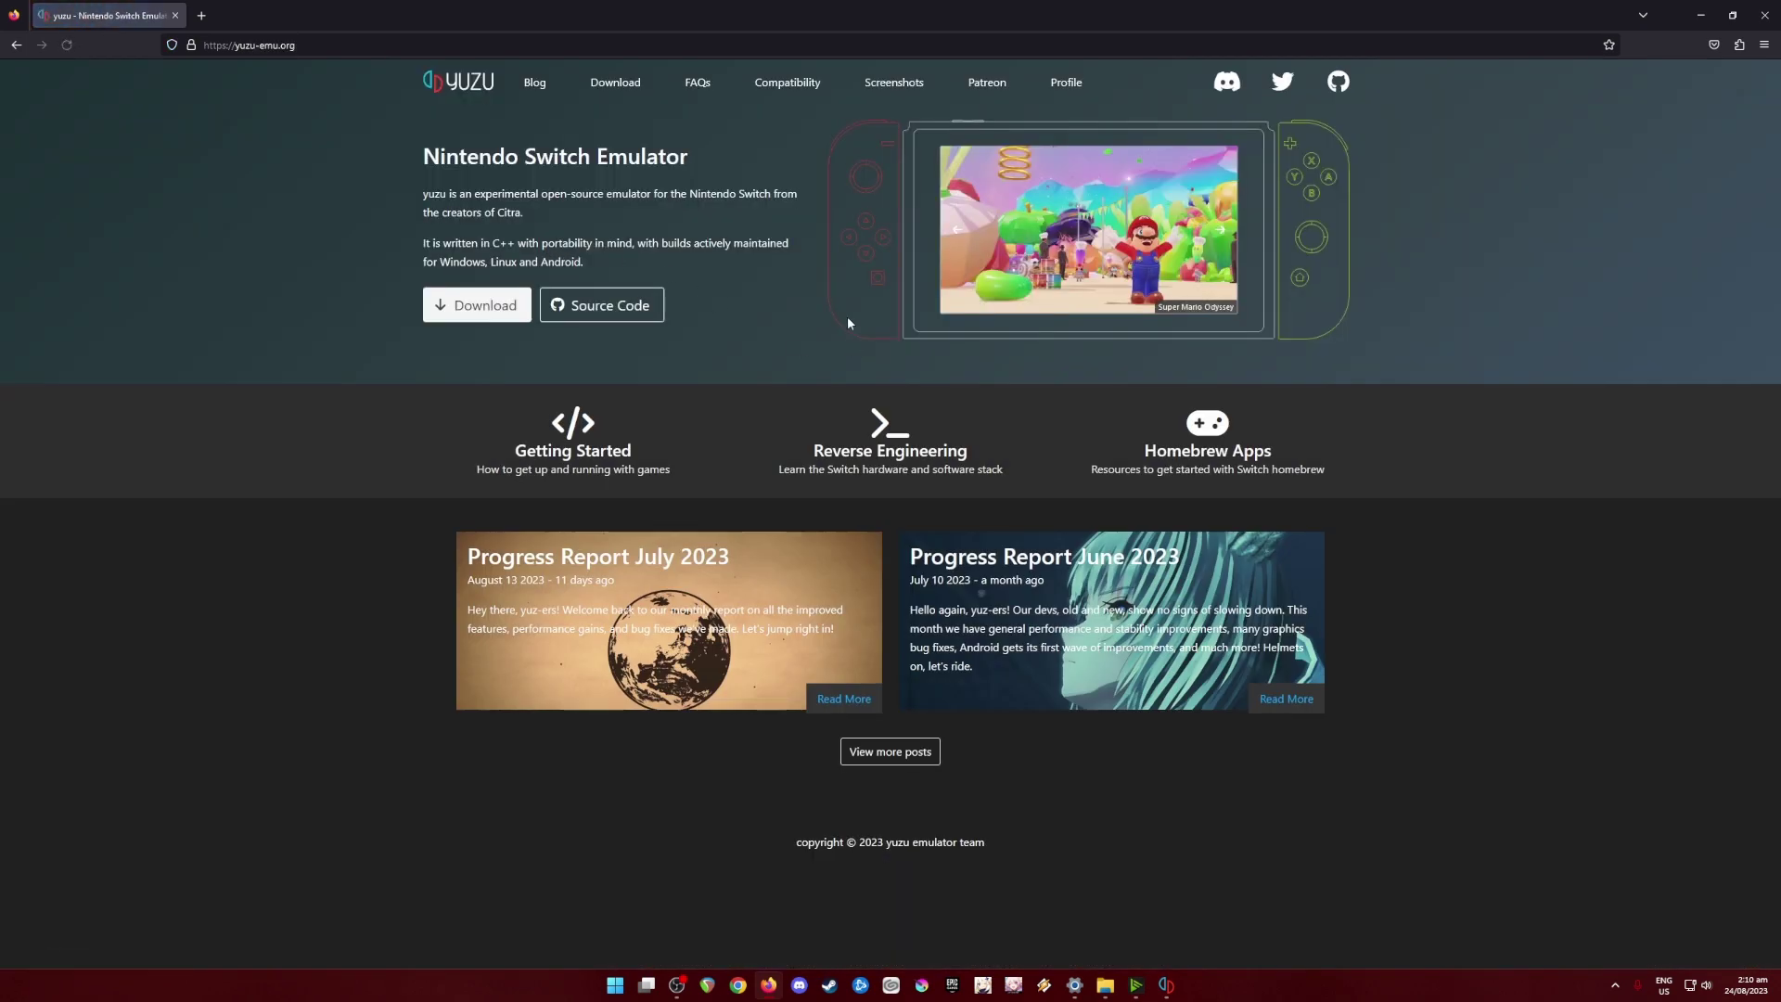
Browse the yuzu Downloads page's Android options, including its Google Play listing.
click(484, 306)
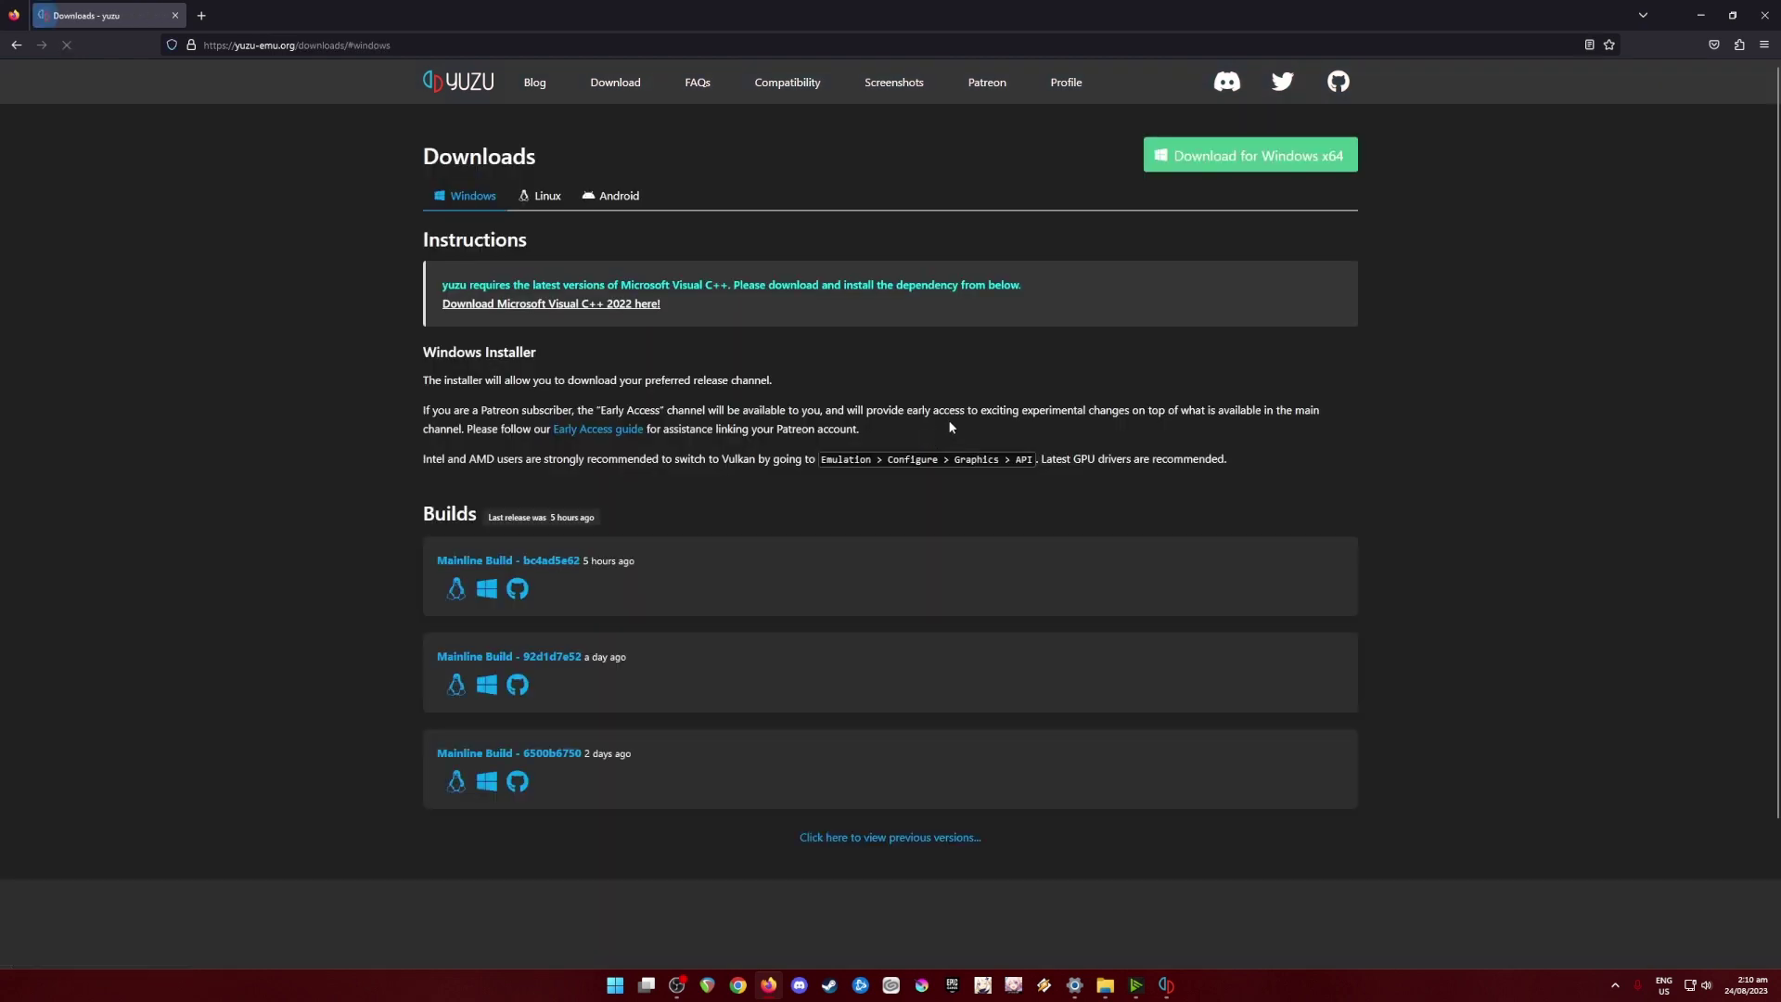
click(621, 198)
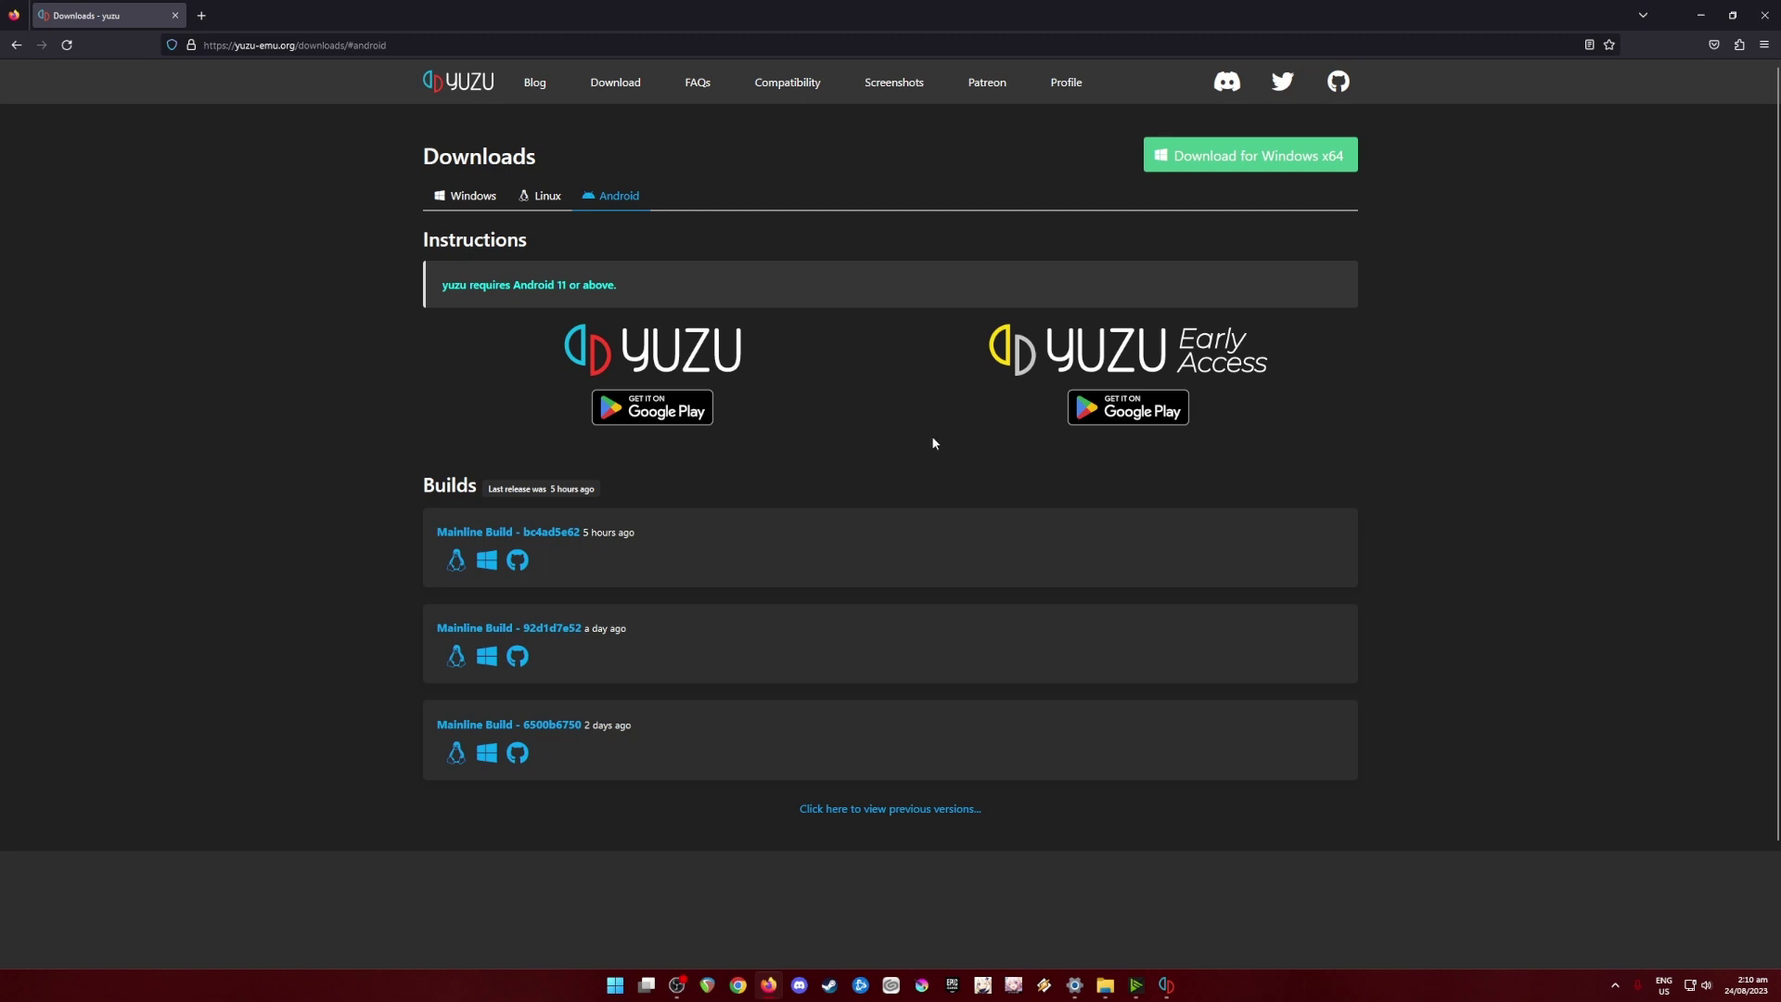
click(654, 408)
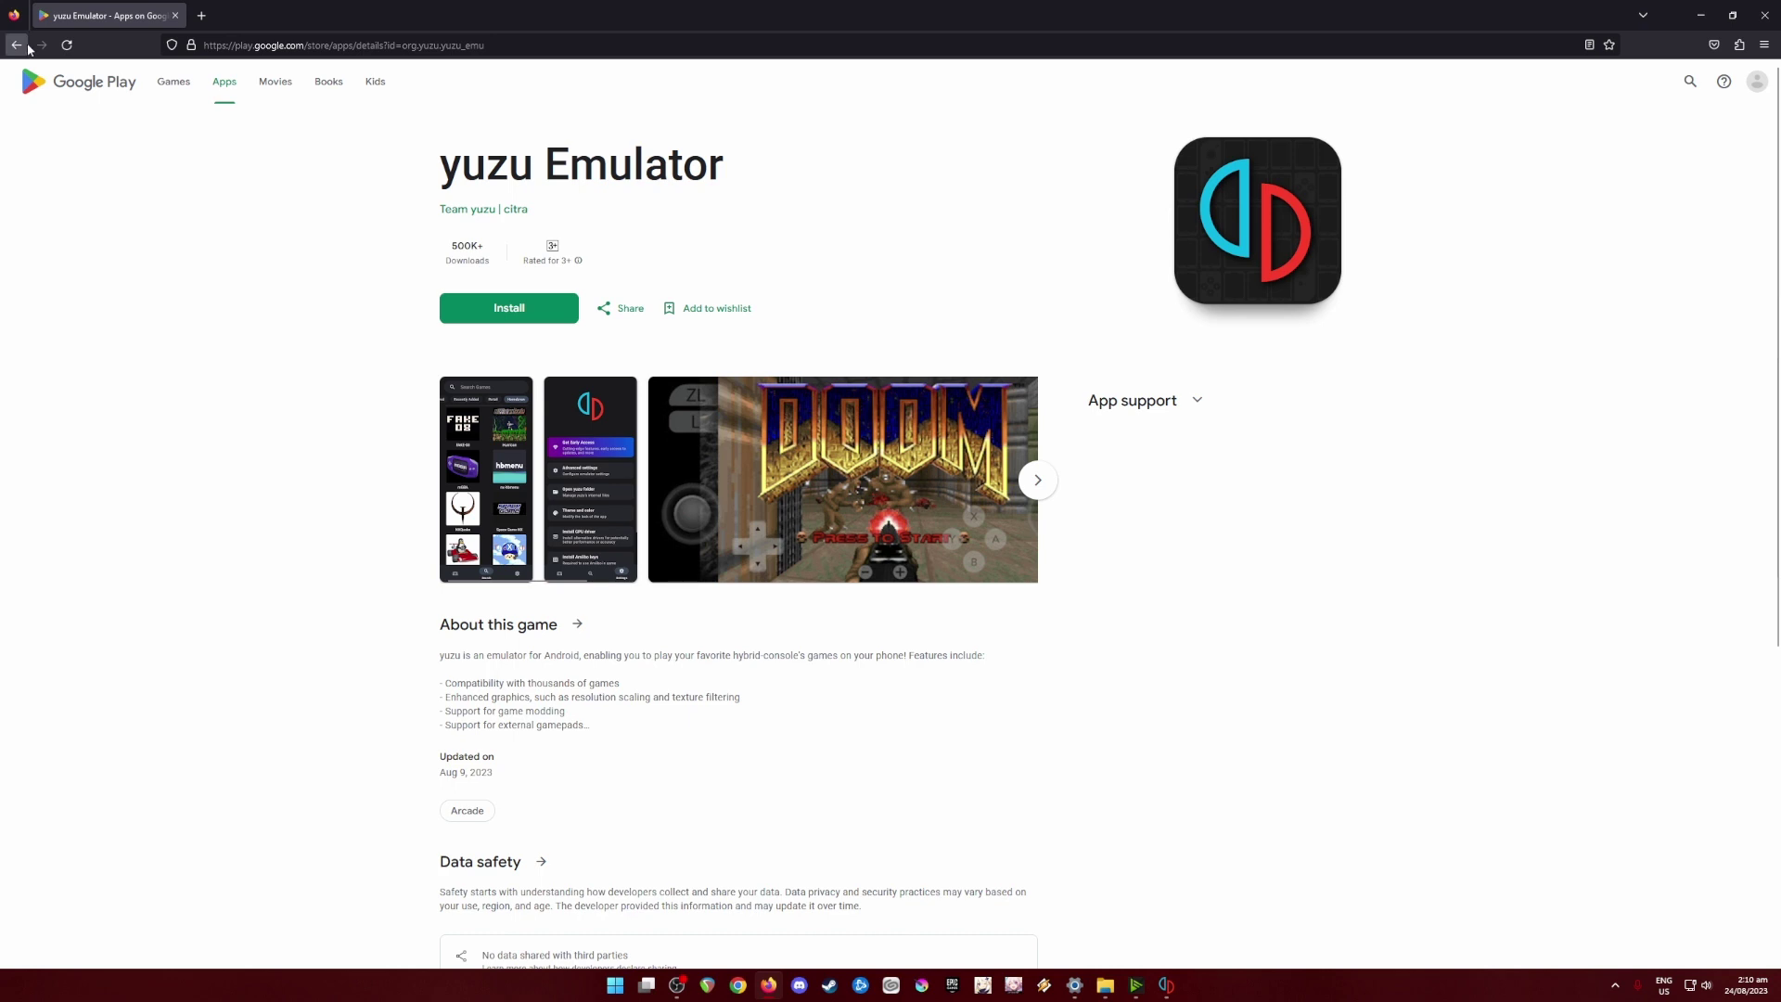
click(17, 44)
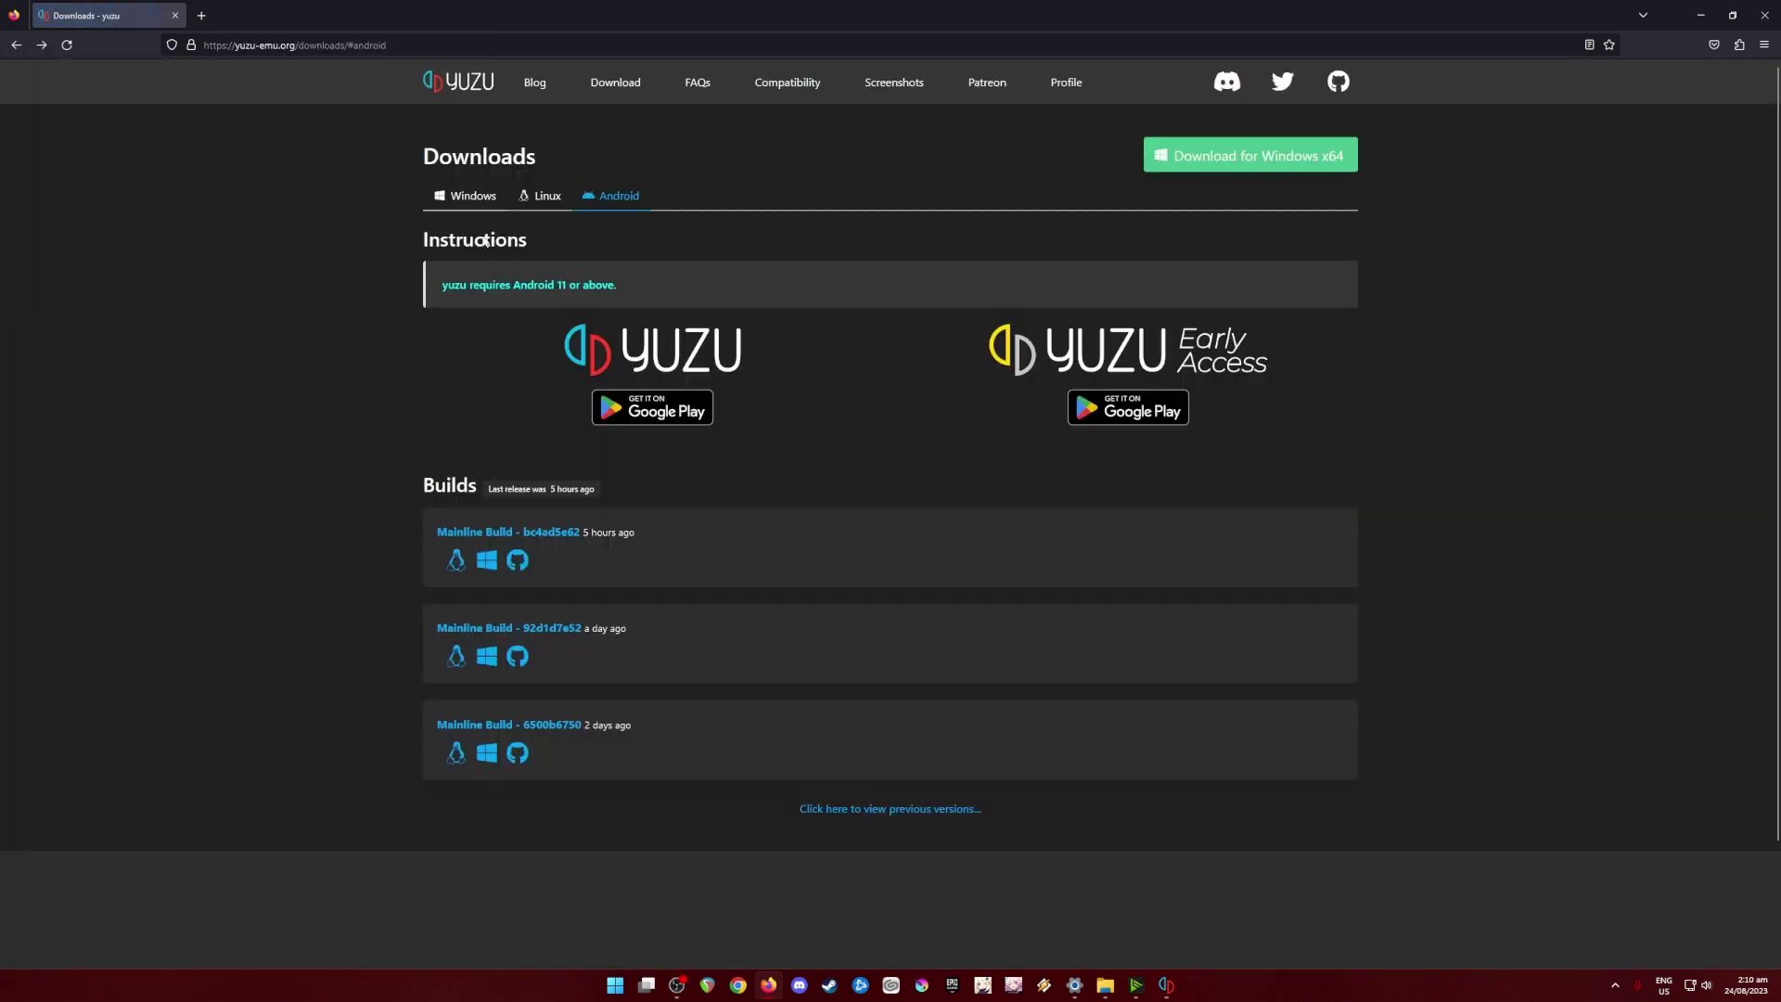
scroll(709, 530, down, 2)
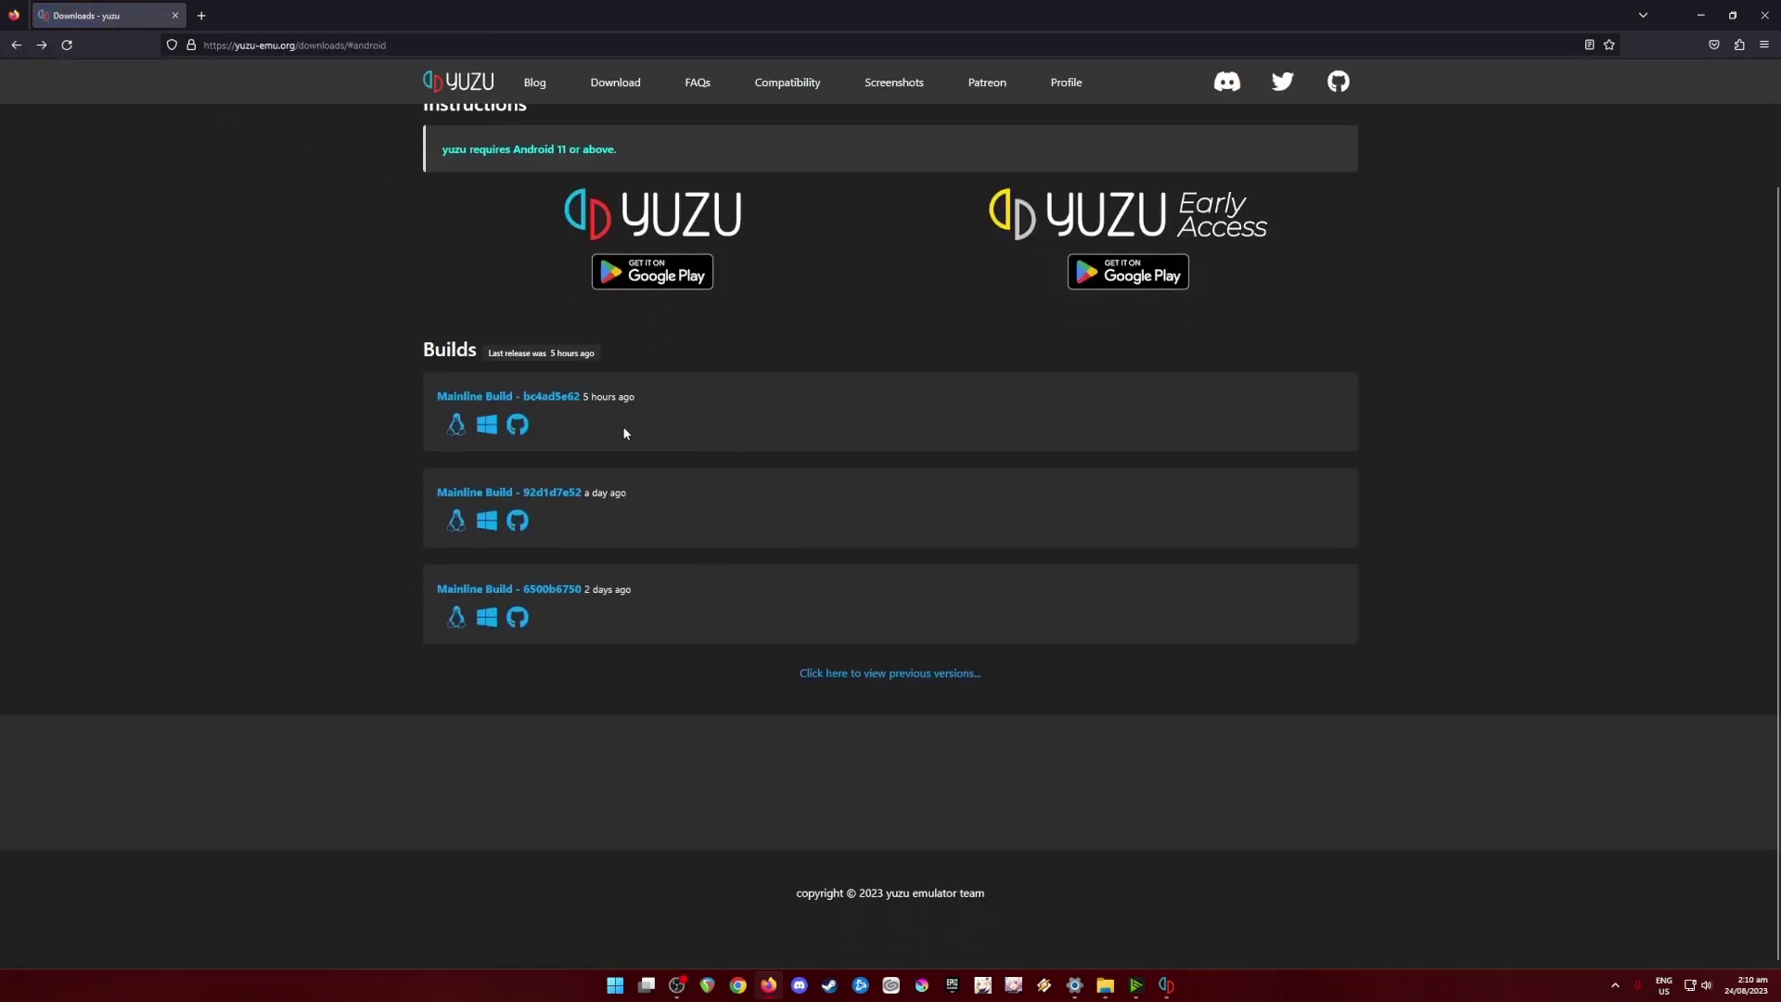
scroll(584, 455, up, 1)
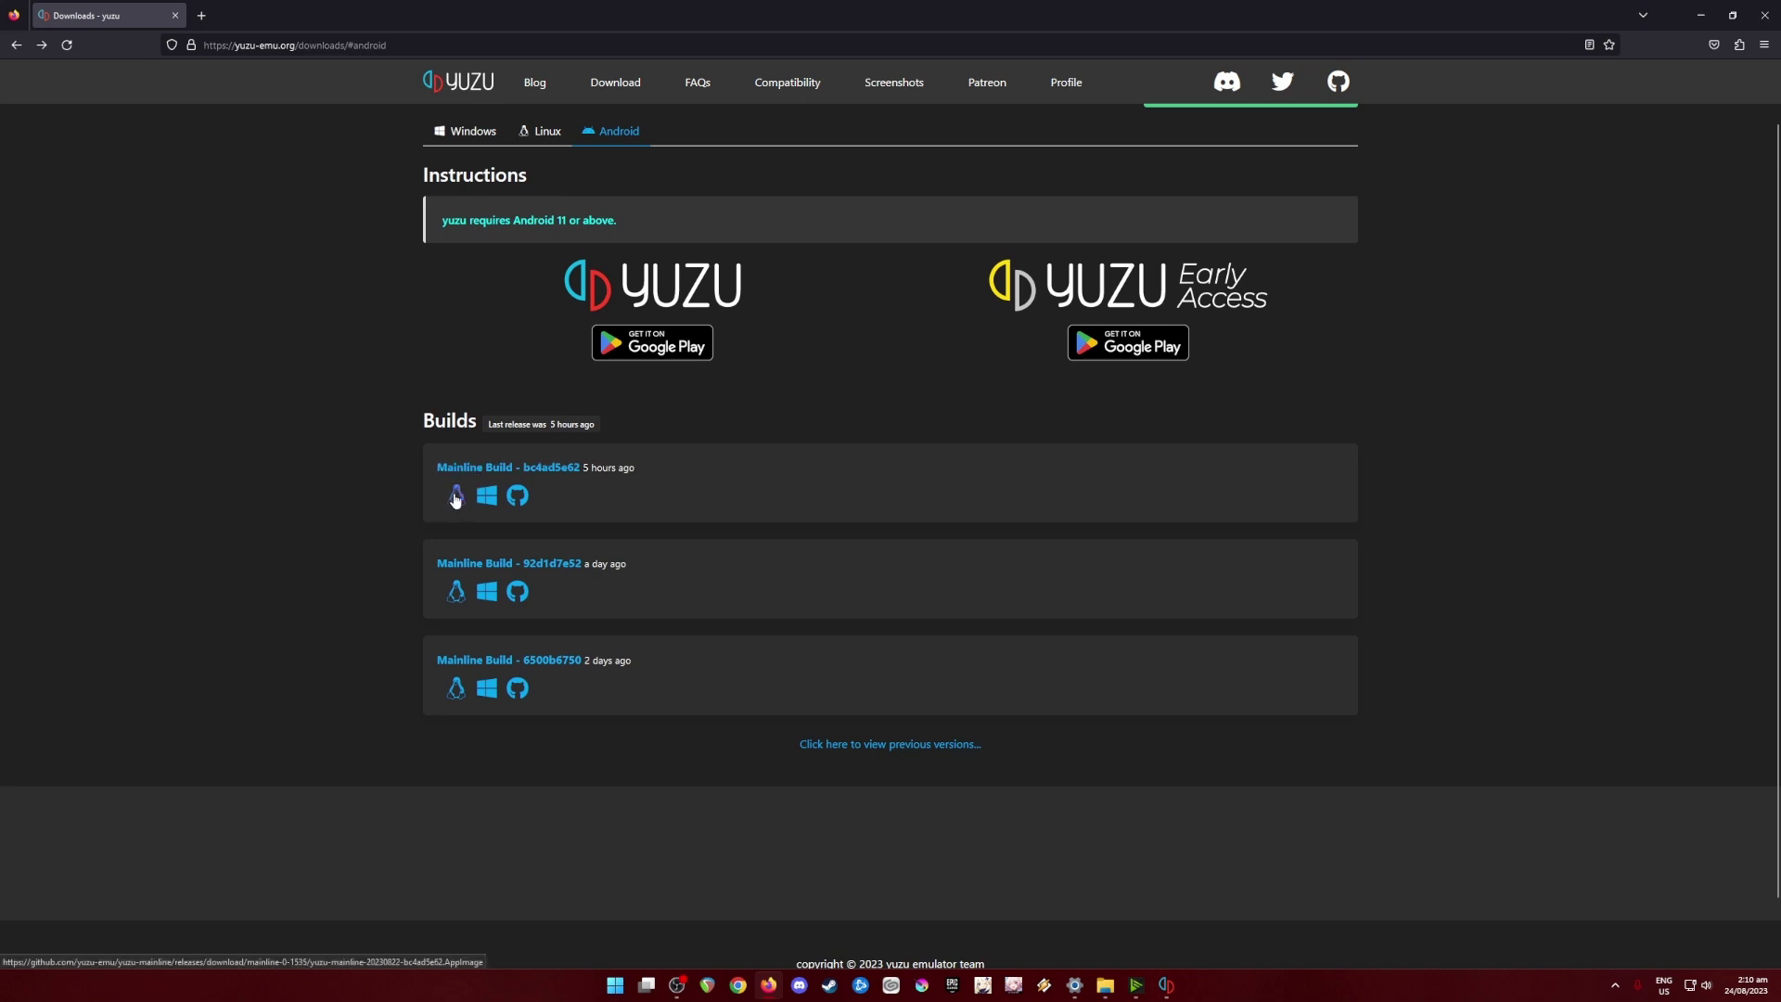
scroll(727, 464, up, 1)
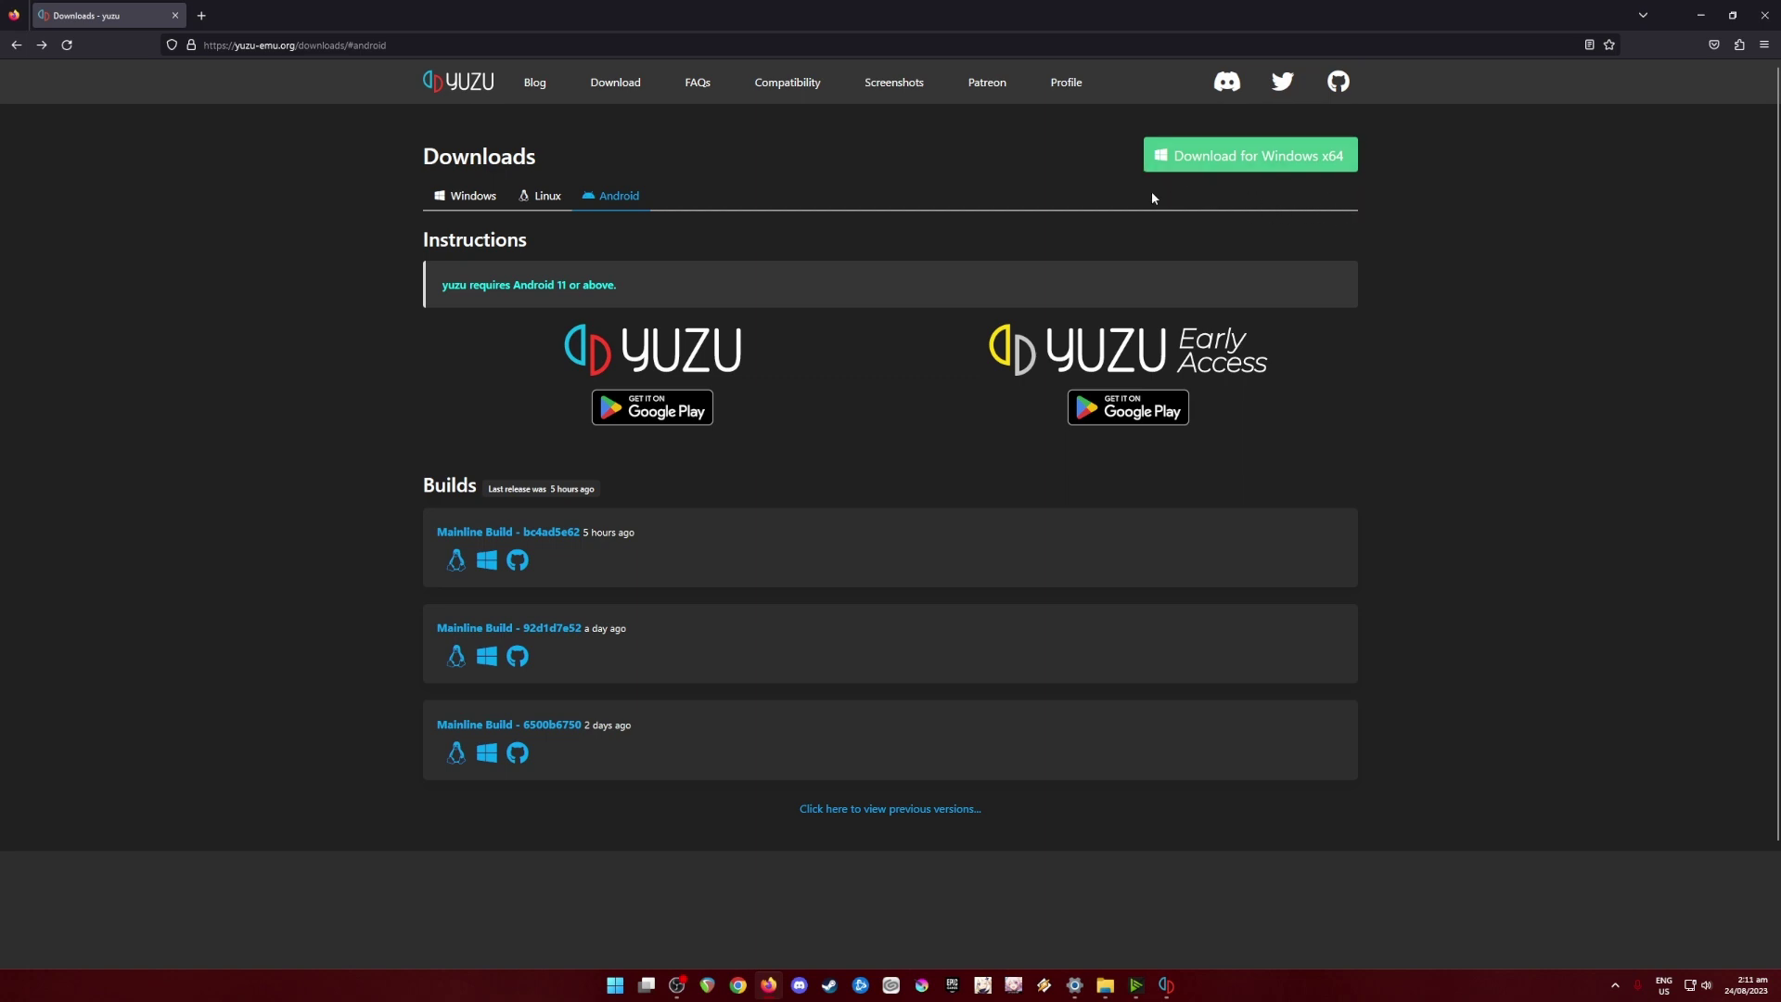
Minimize the browser to reveal the desktop.
click(427, 44)
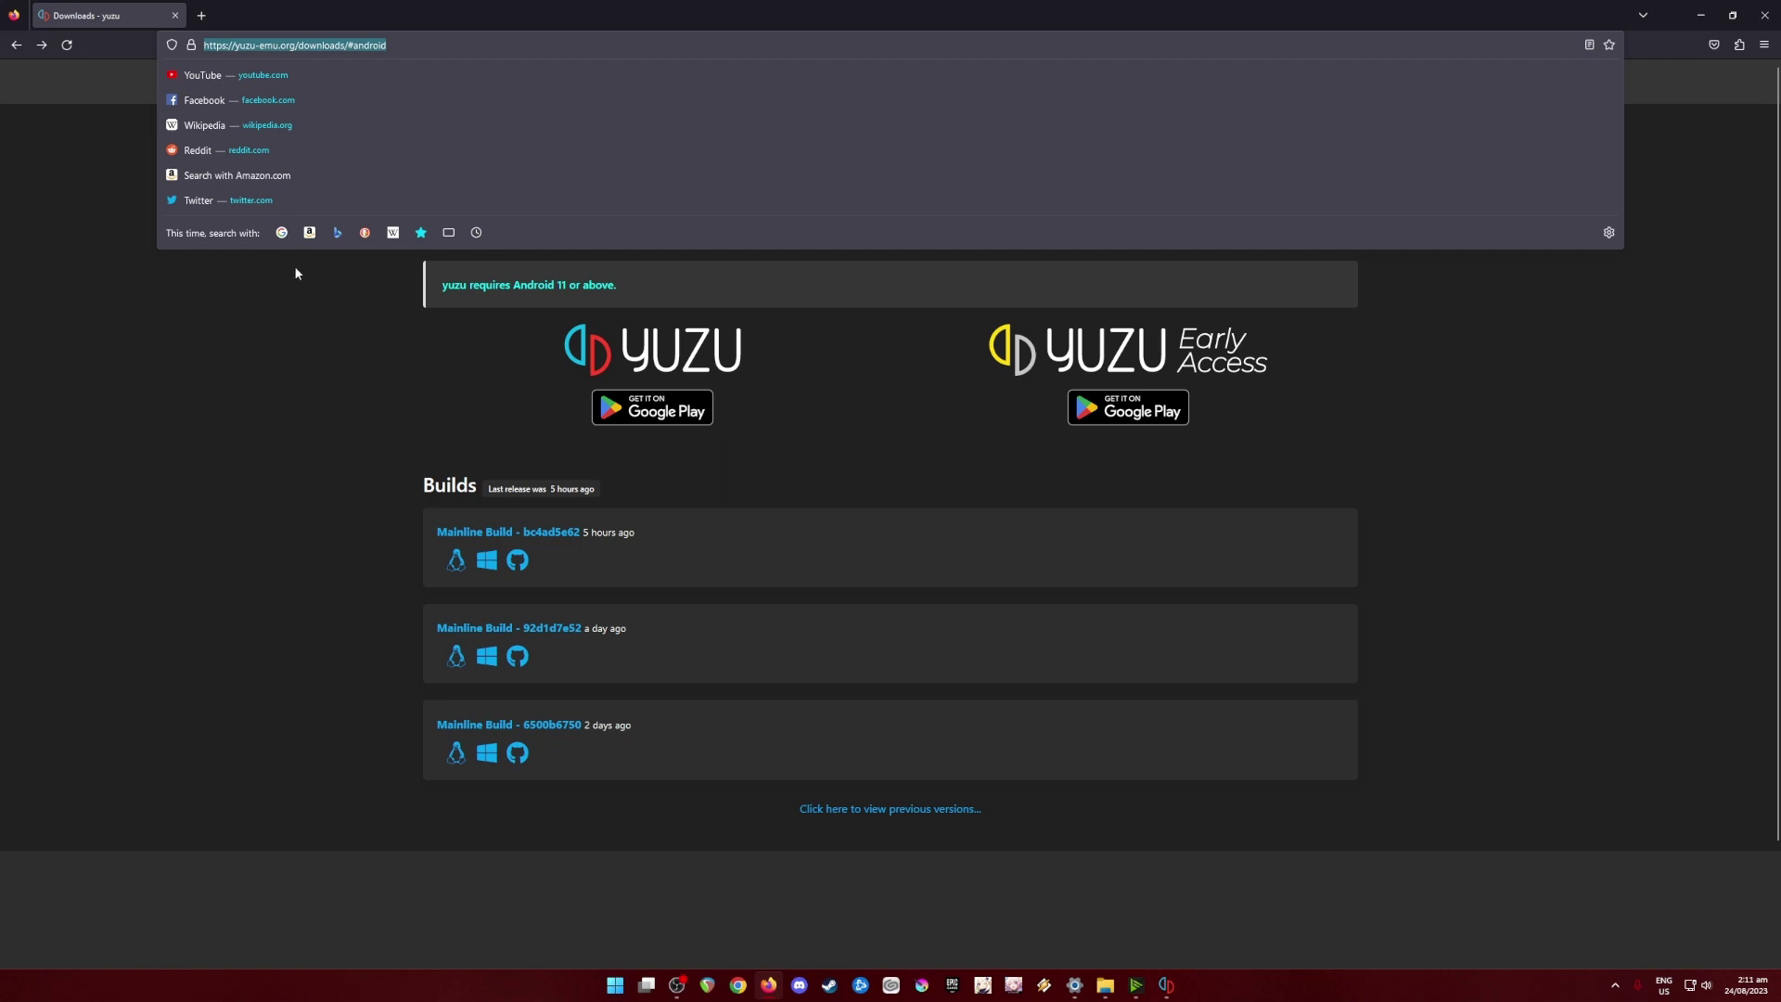
click(253, 293)
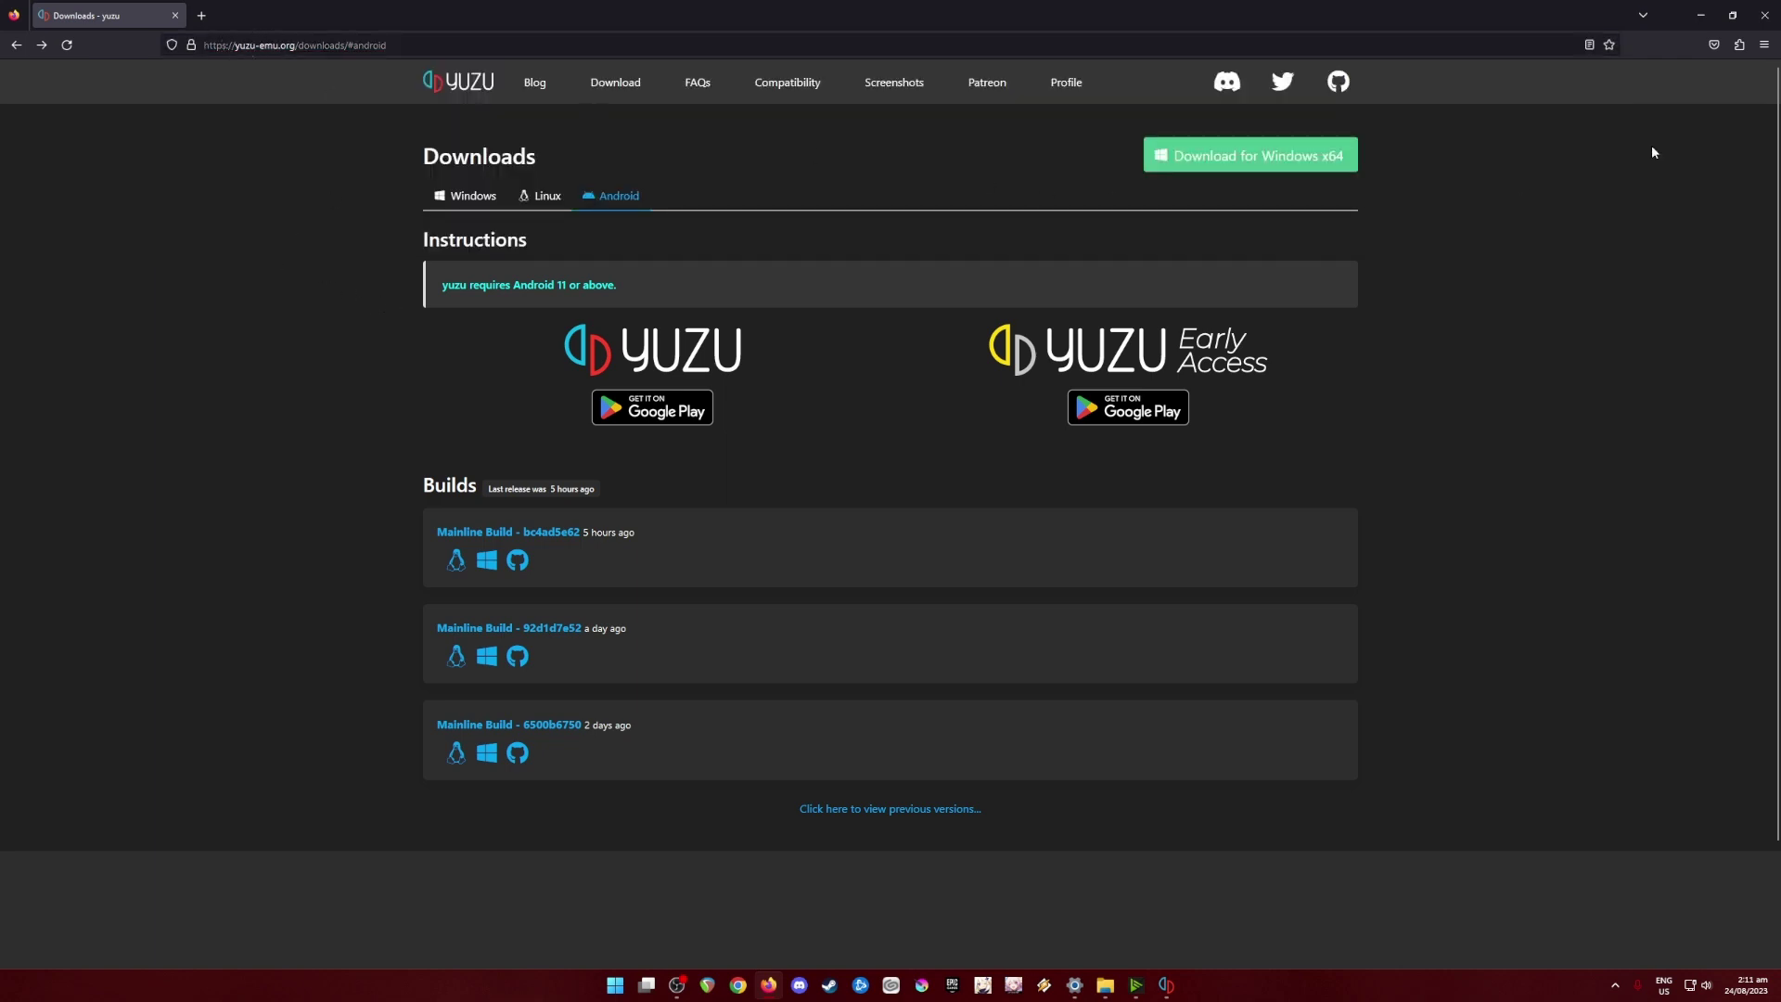
click(1701, 16)
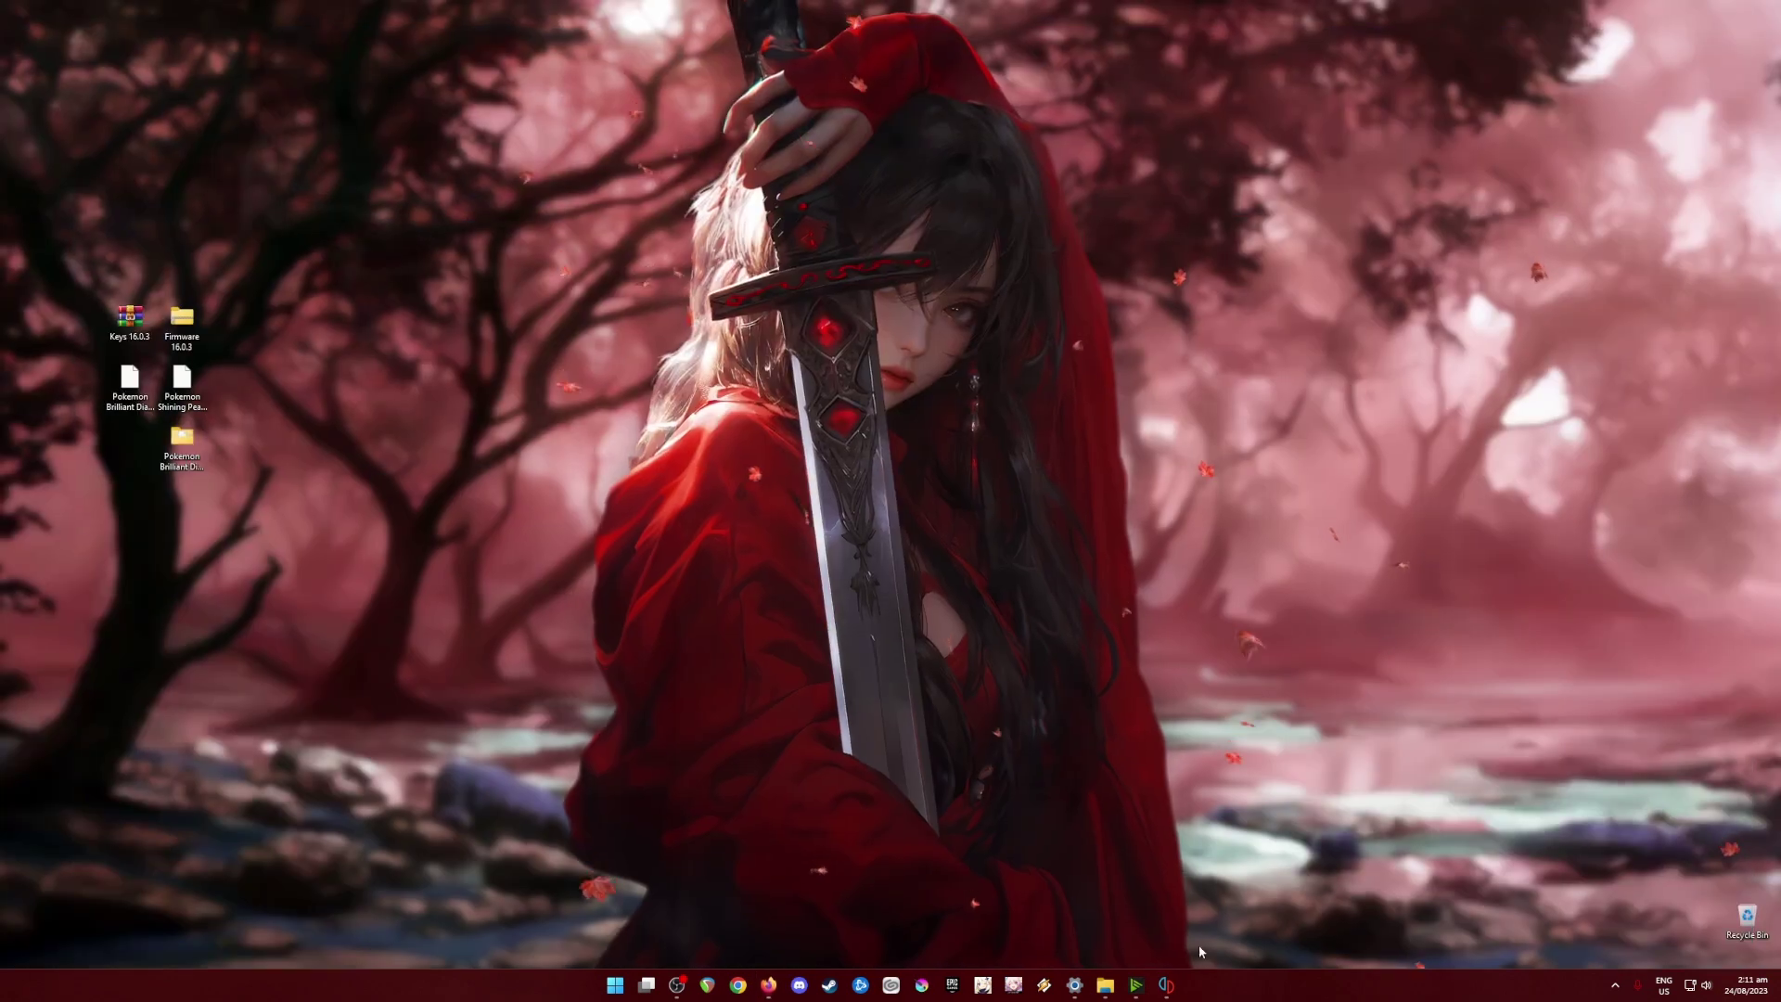
Restore the yuzu window and box-select the desktop keys, firmware and Pokémon icons.
click(1166, 985)
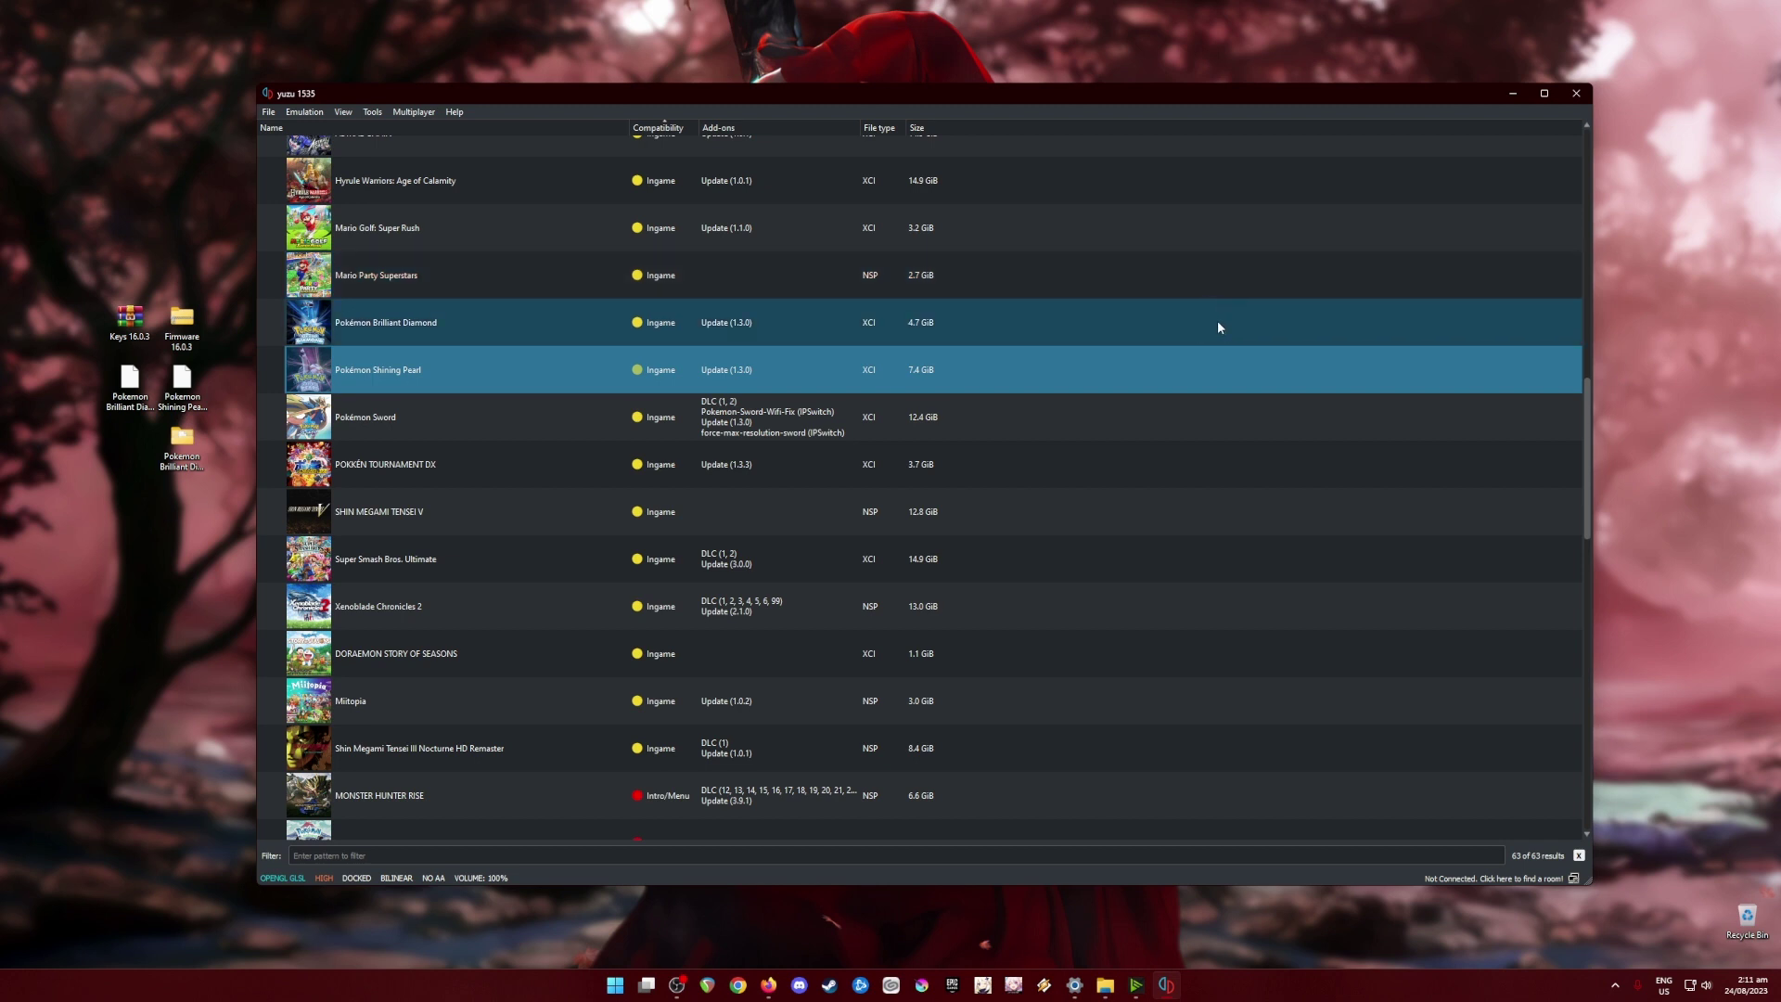
drag(220, 276, 89, 564)
click(89, 565)
drag(226, 295, 149, 565)
click(154, 570)
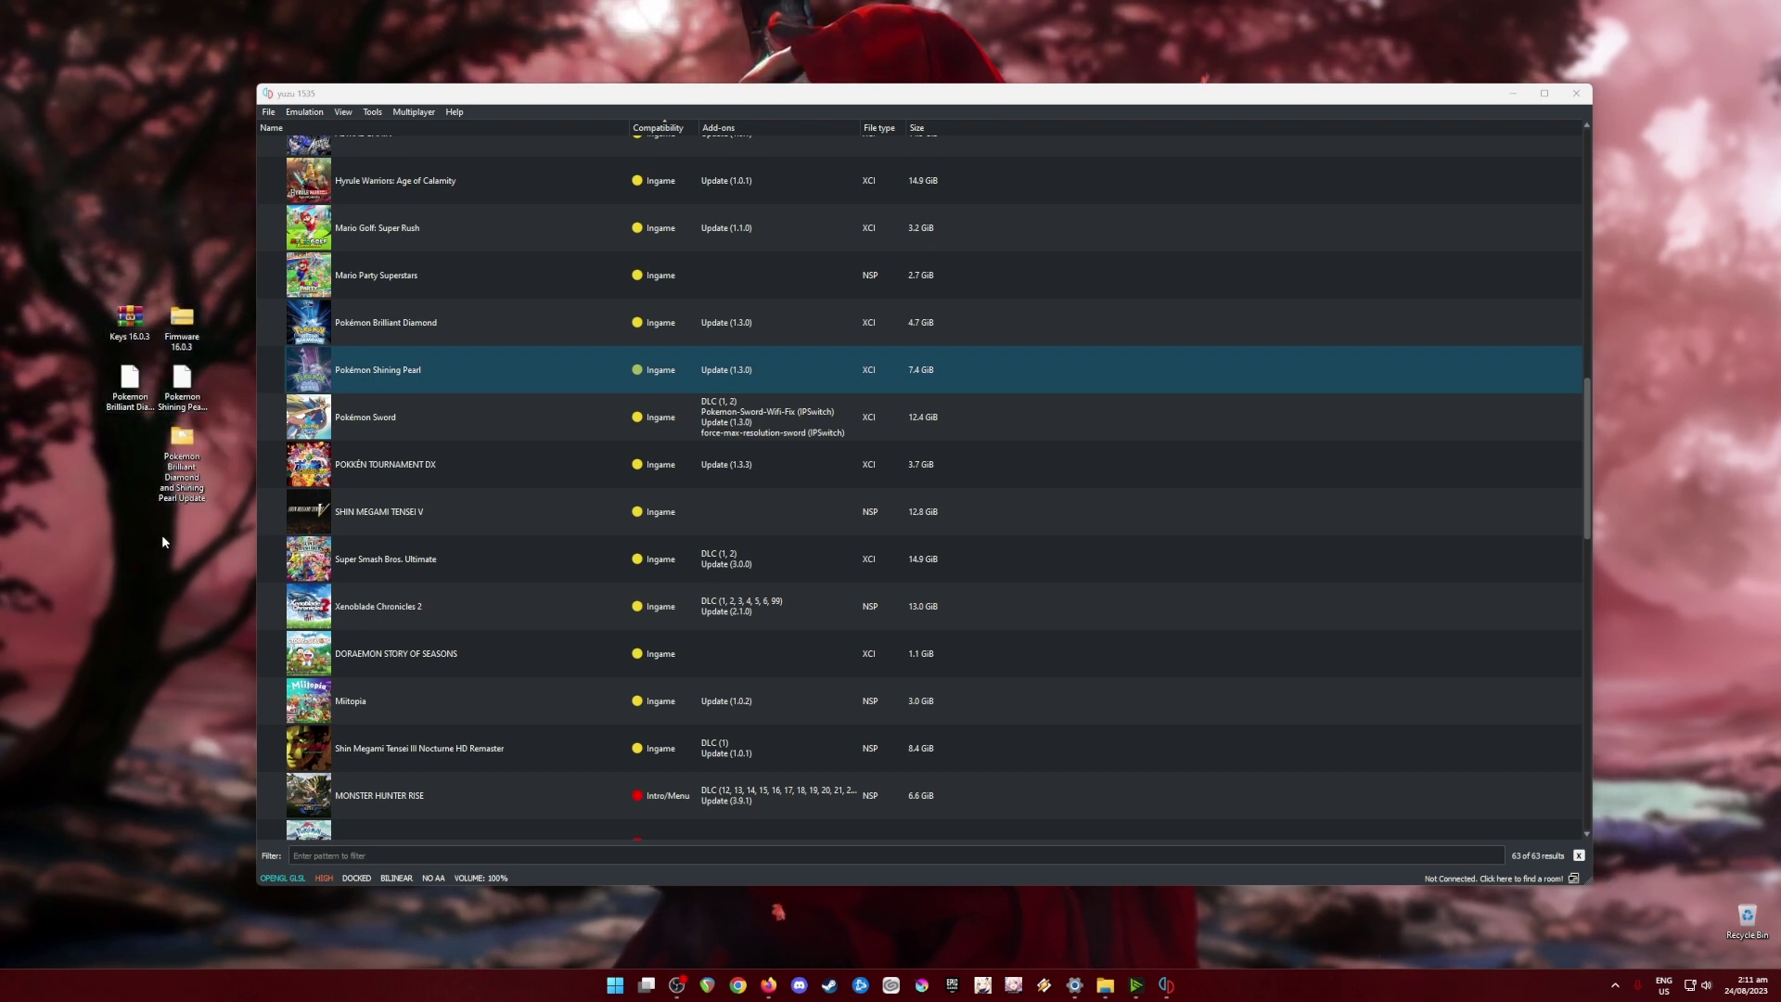
drag(120, 315, 124, 319)
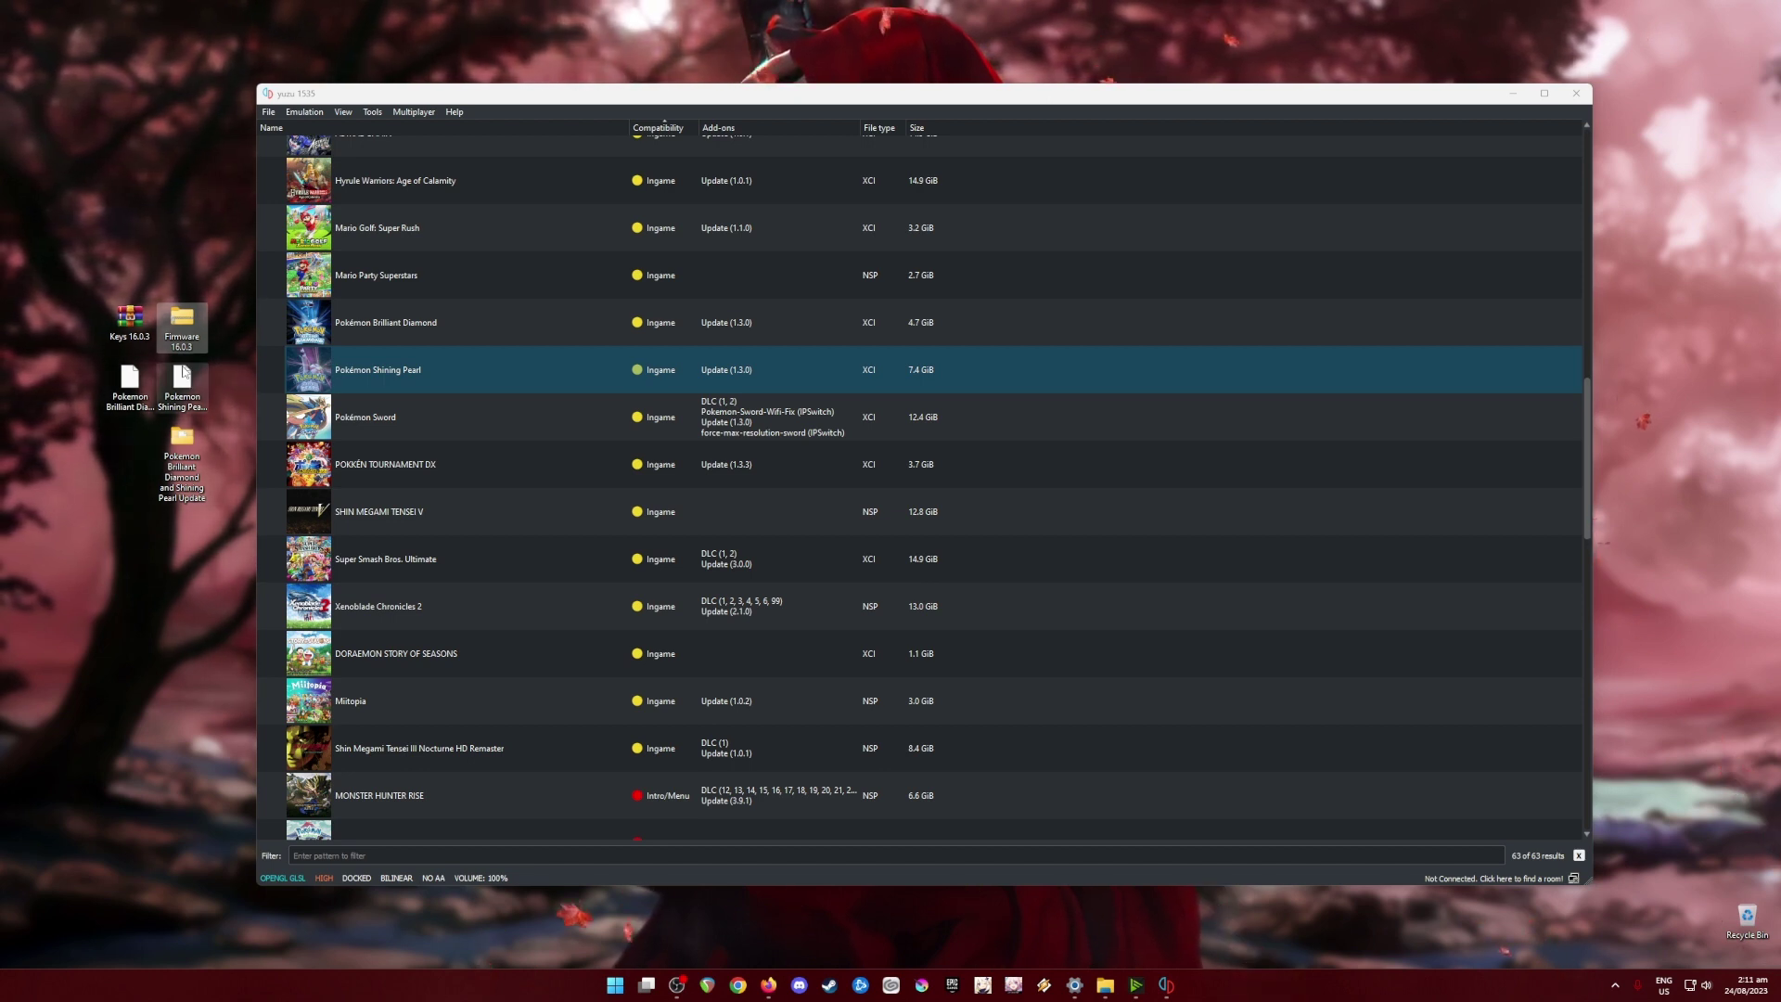
Highlight the two Pokémon game files, the update folder, then all five desktop items.
drag(226, 371, 81, 401)
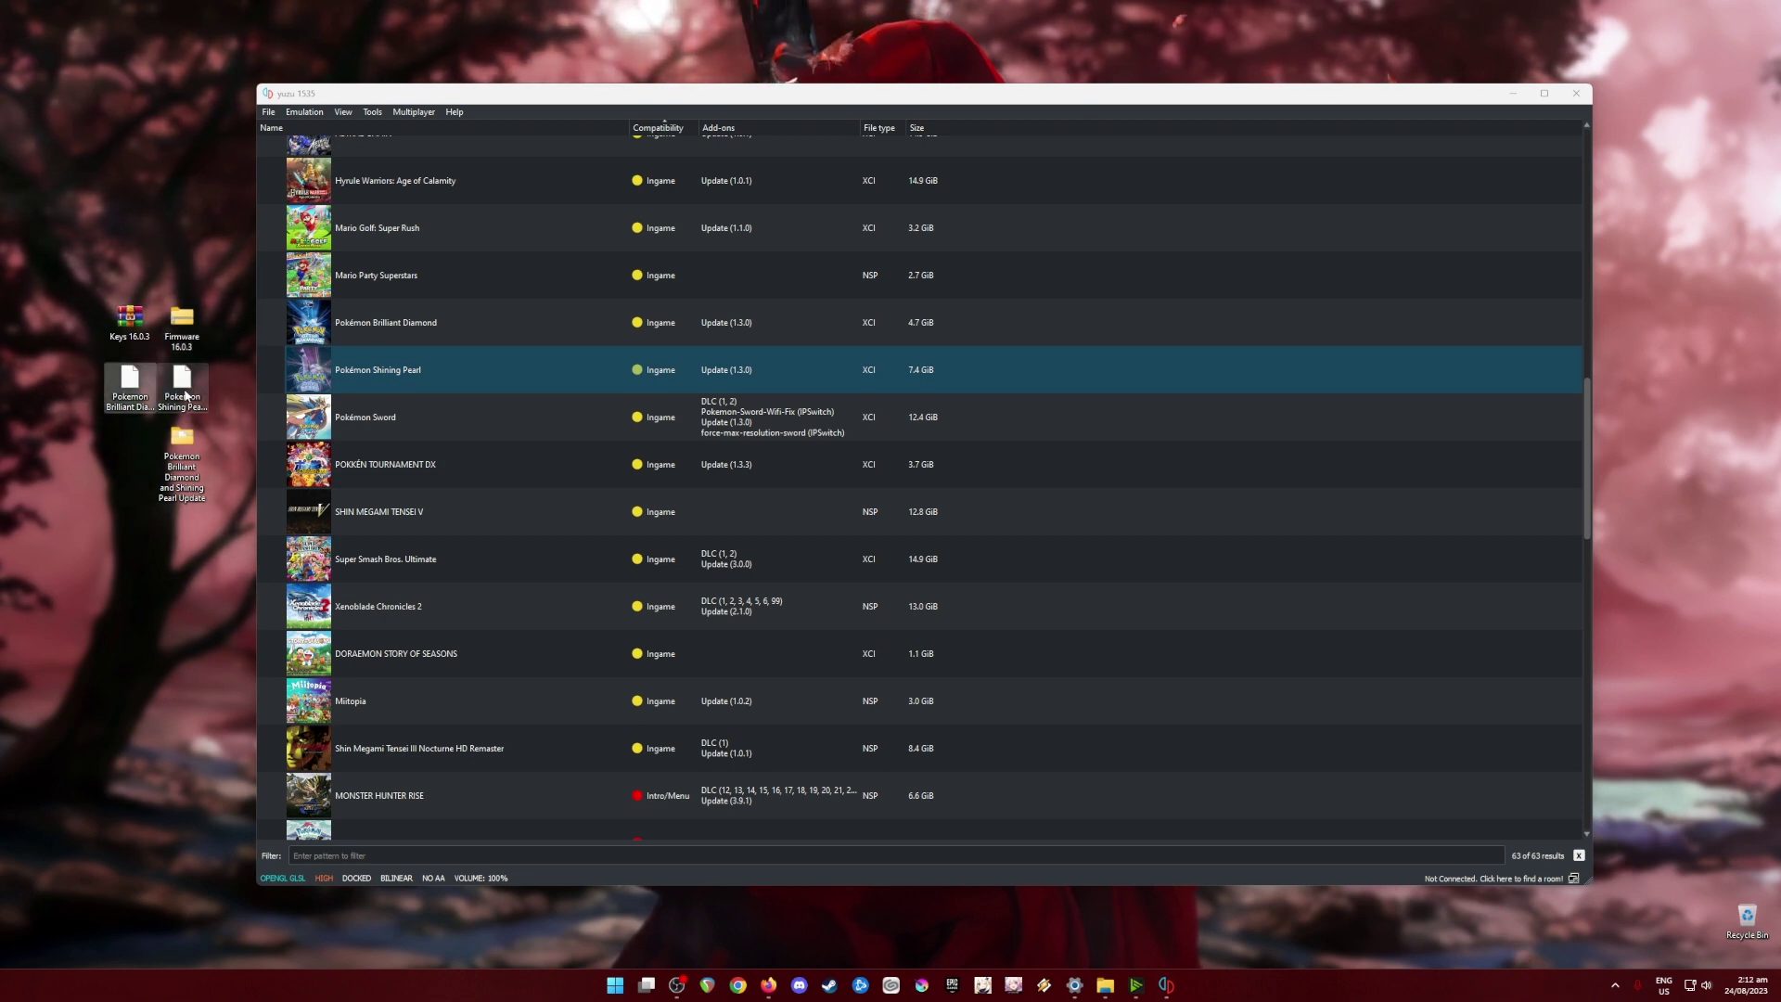
click(232, 436)
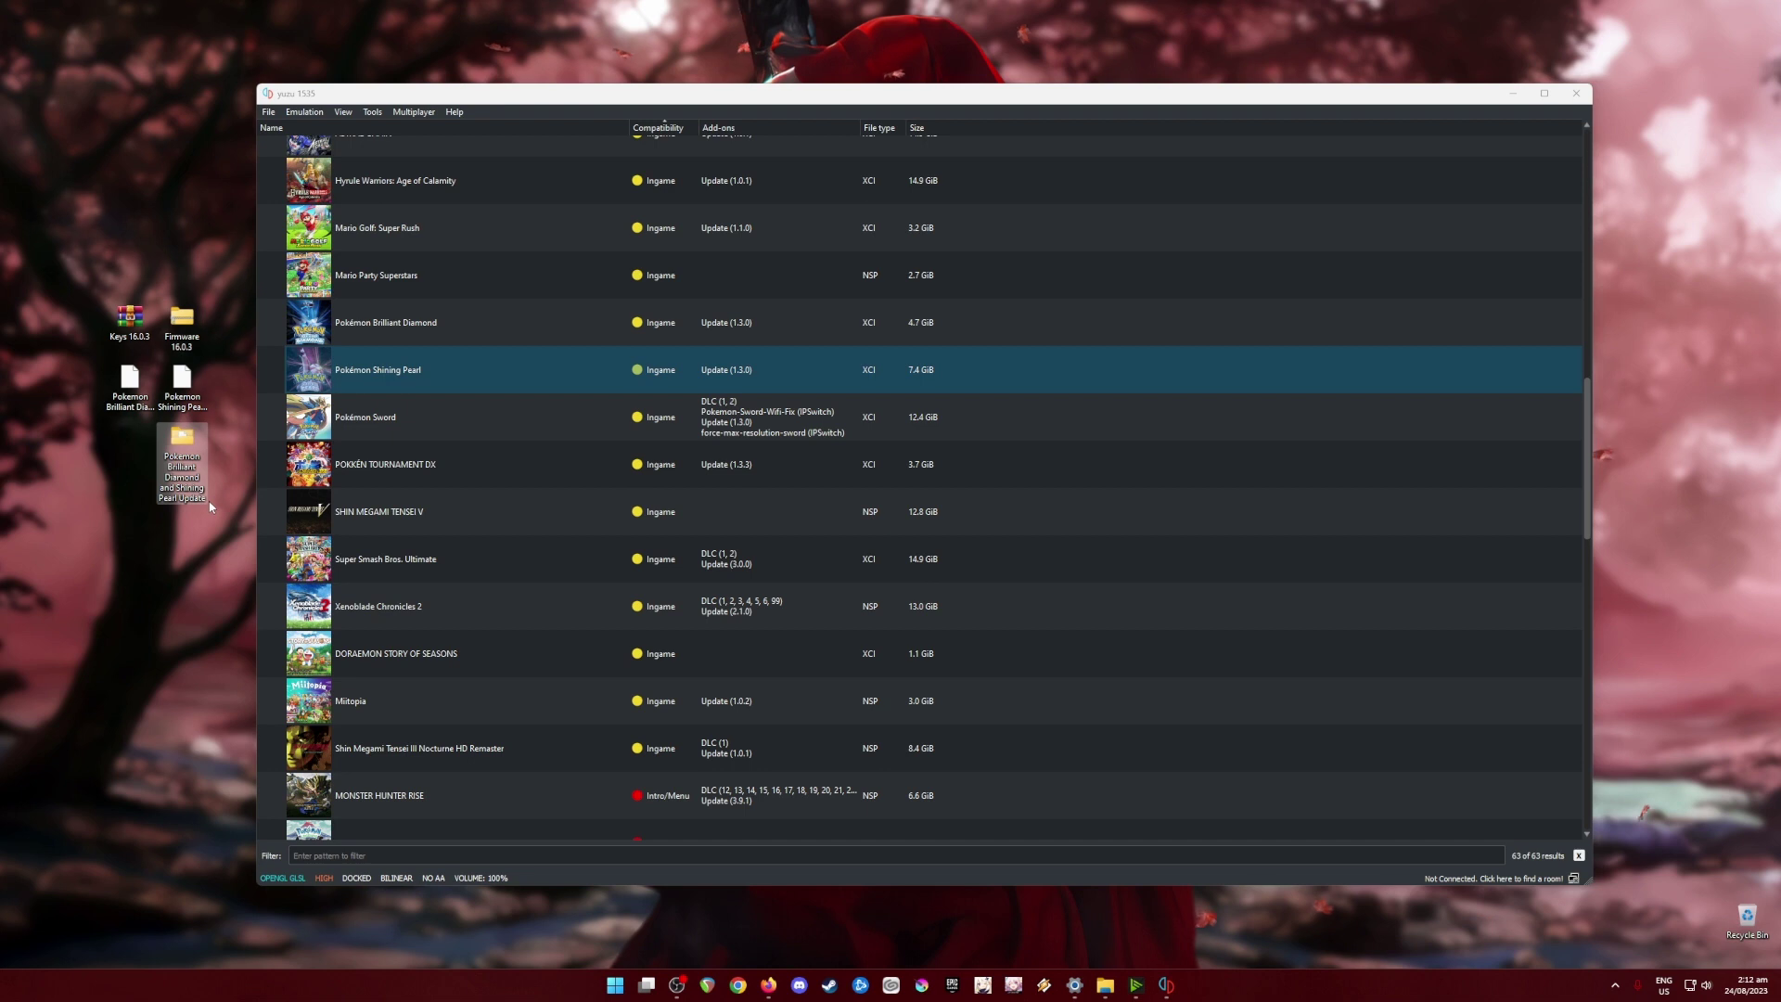
drag(72, 303, 211, 522)
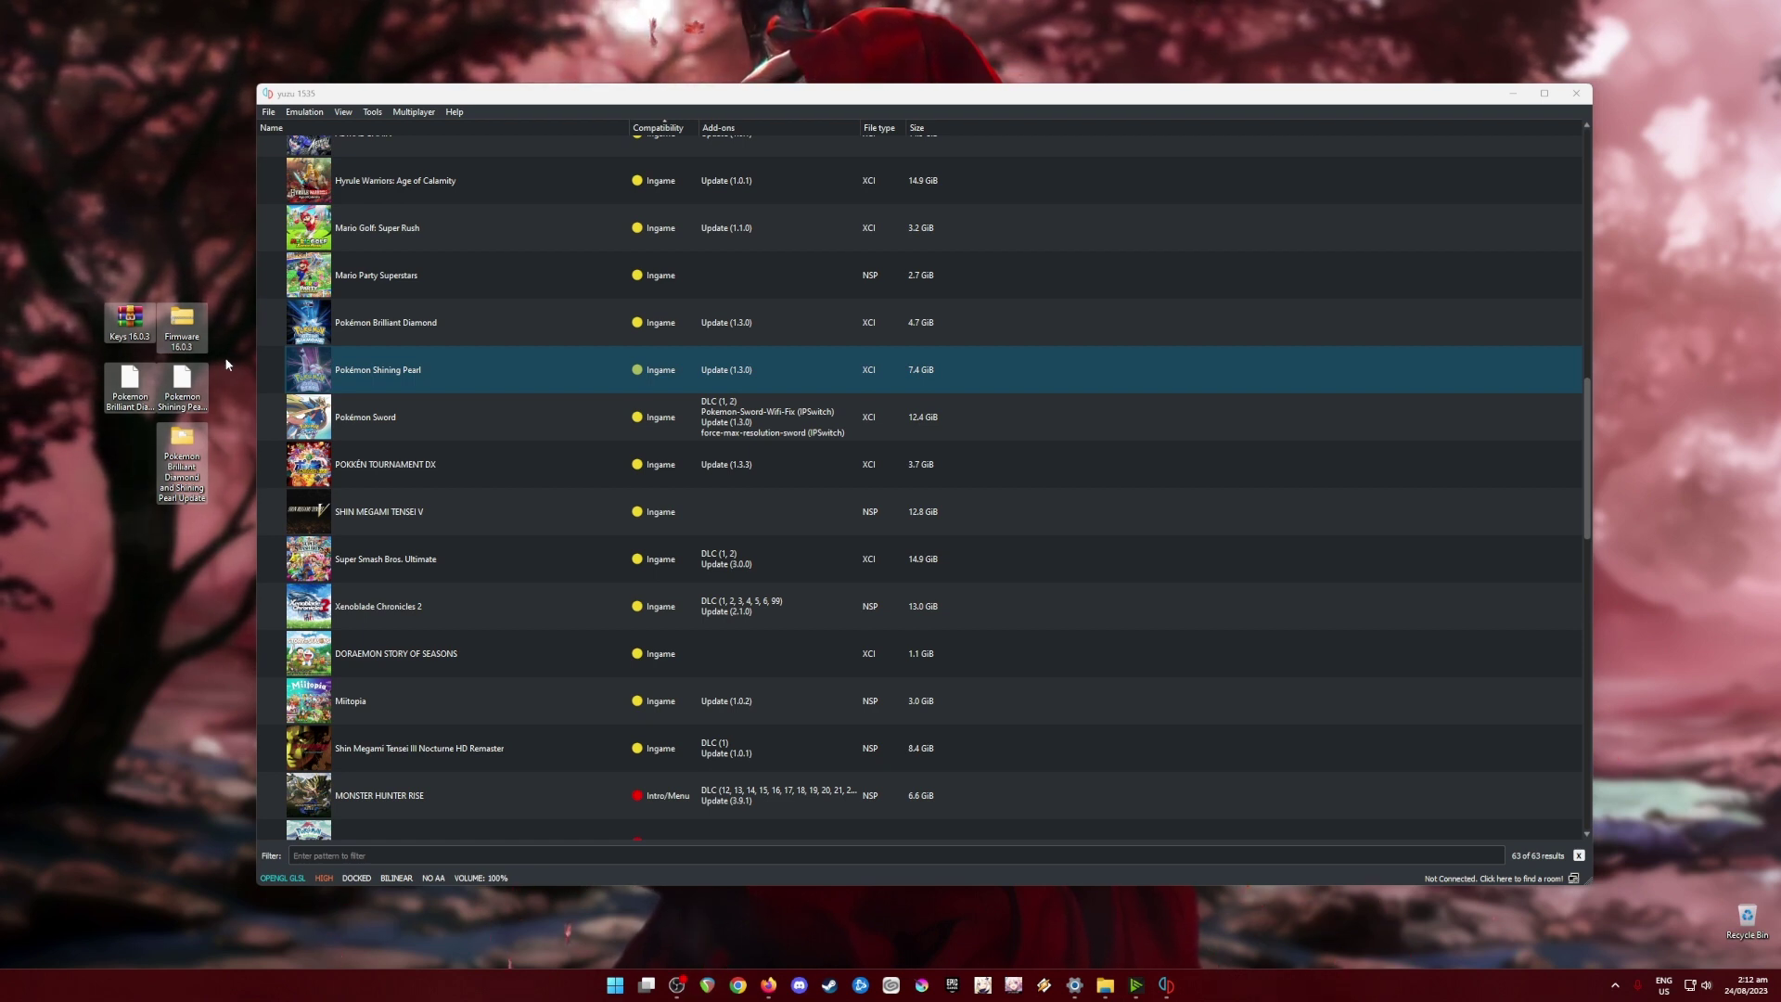
Point out the Firmware 16.0.3 folder and Pokémon files, then minimize yuzu to the desktop.
drag(79, 288, 139, 336)
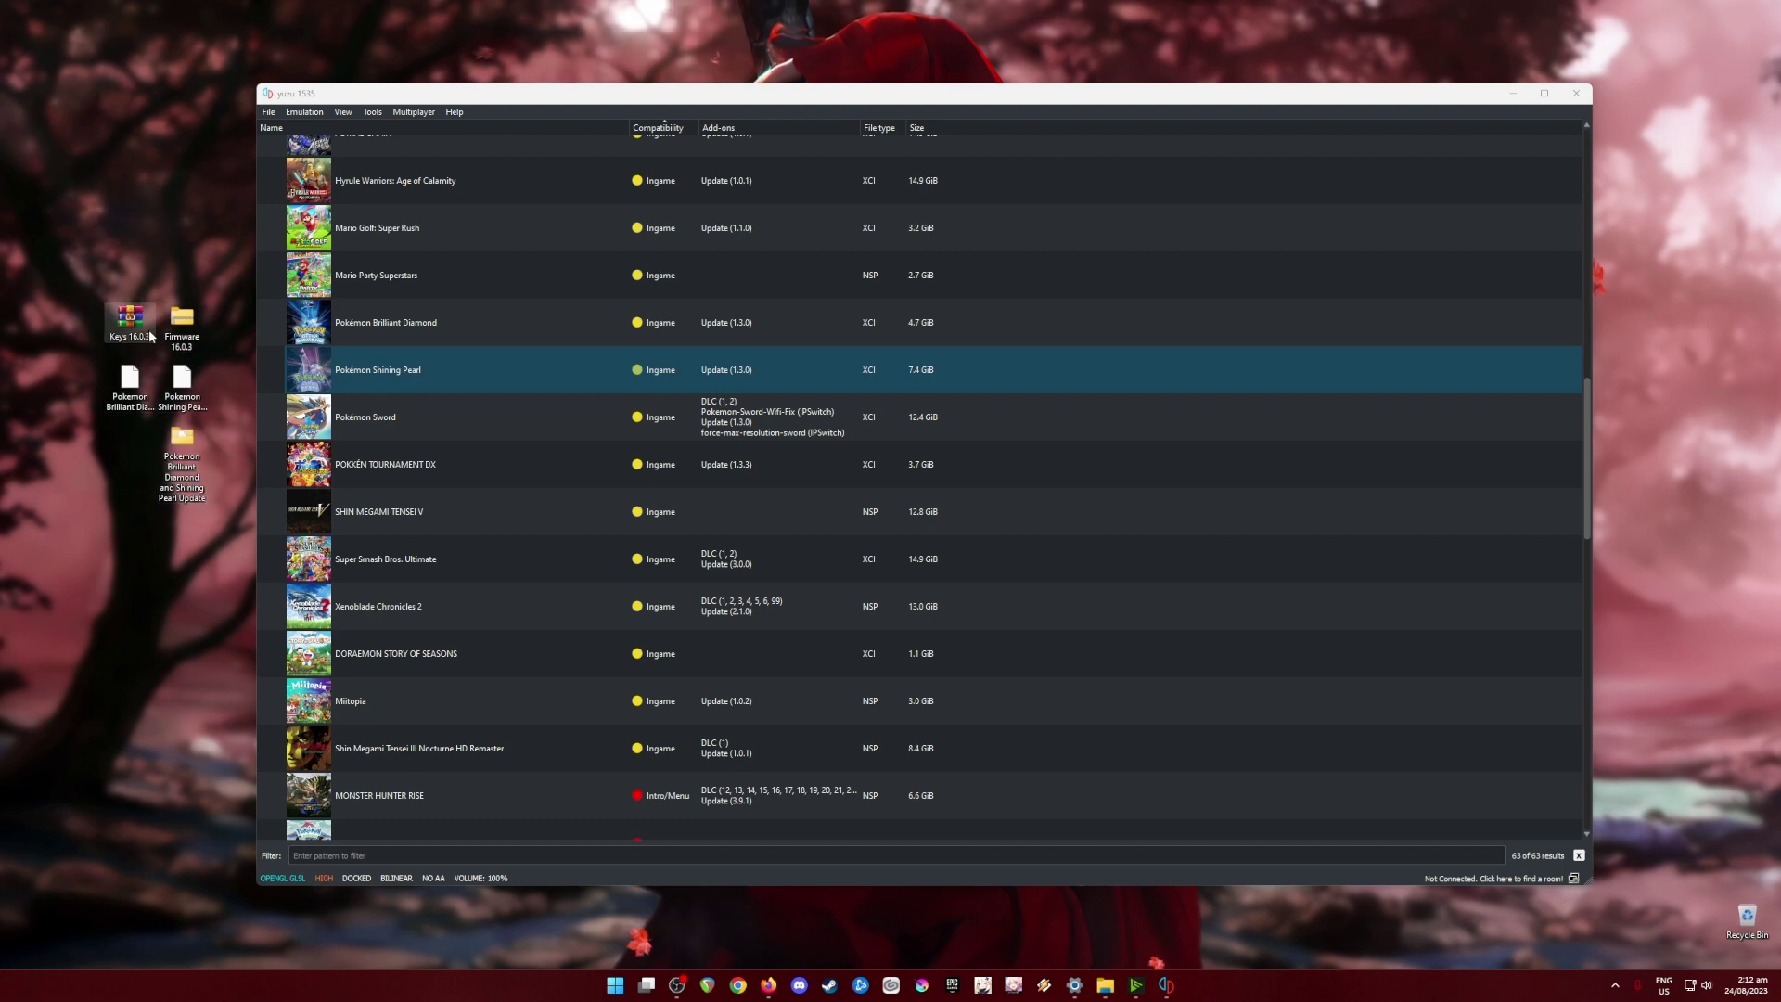
click(182, 324)
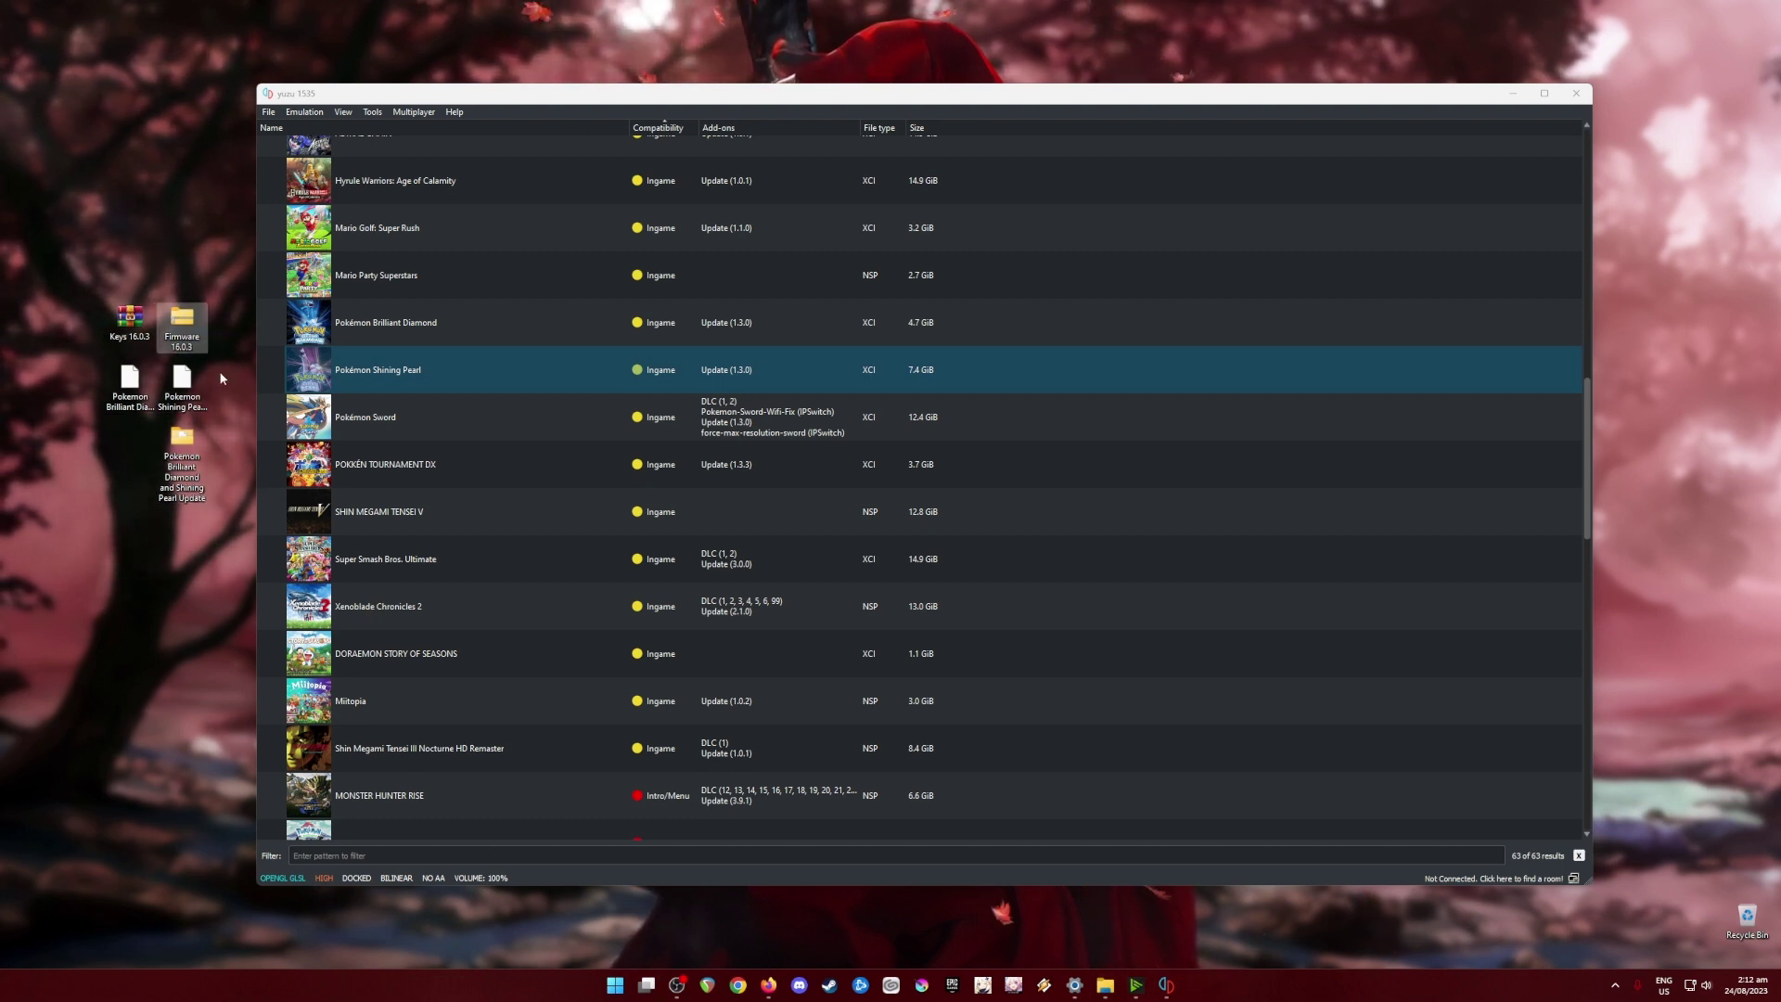
drag(237, 369, 318, 406)
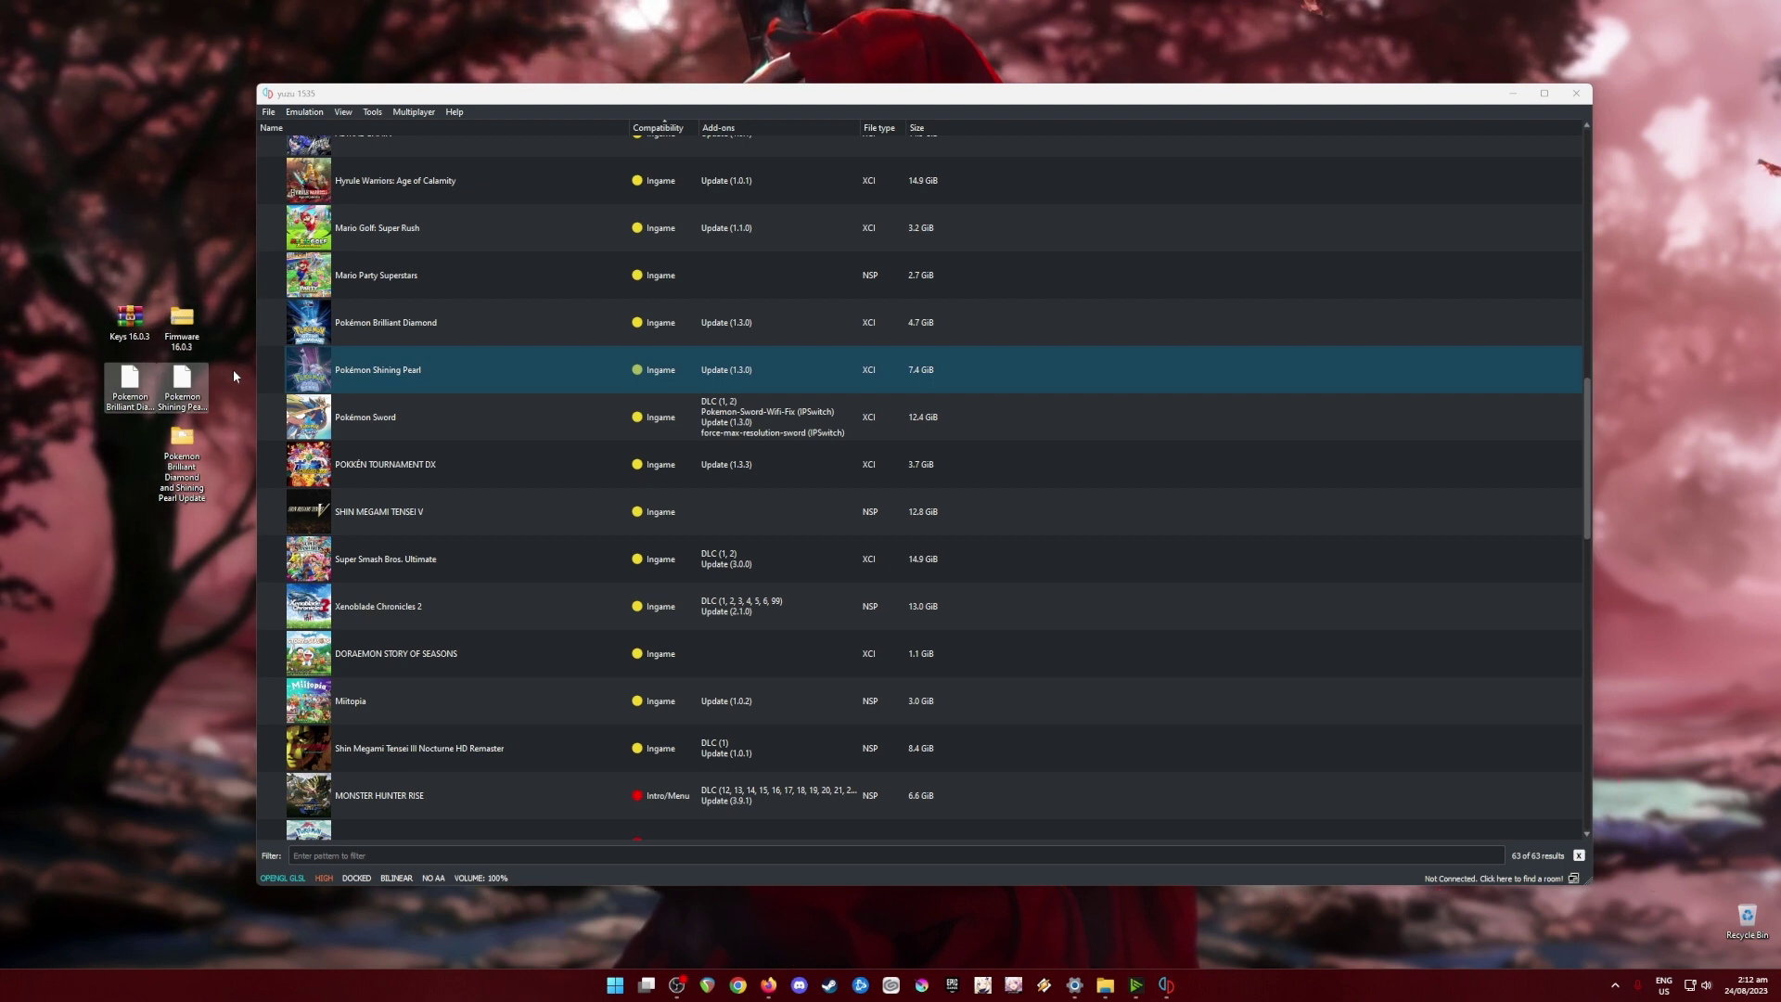
drag(221, 279, 96, 582)
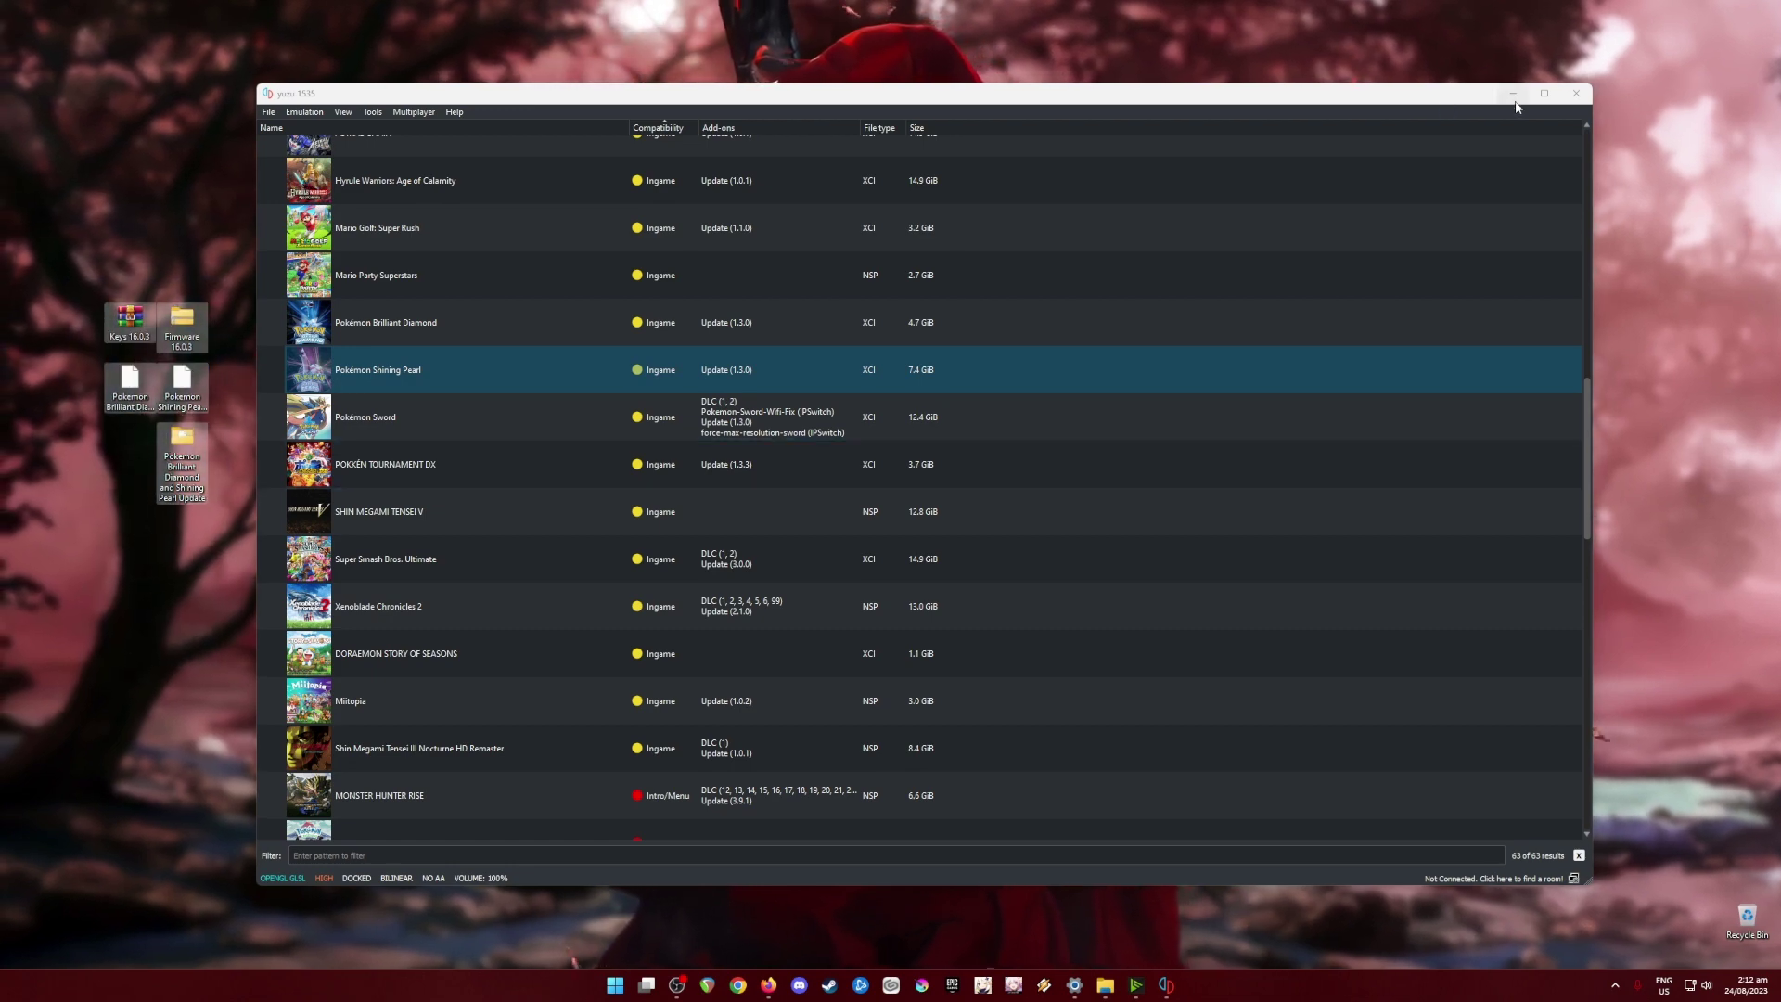
key(super+d)
drag(325, 242, 78, 574)
drag(461, 92, 1404, 904)
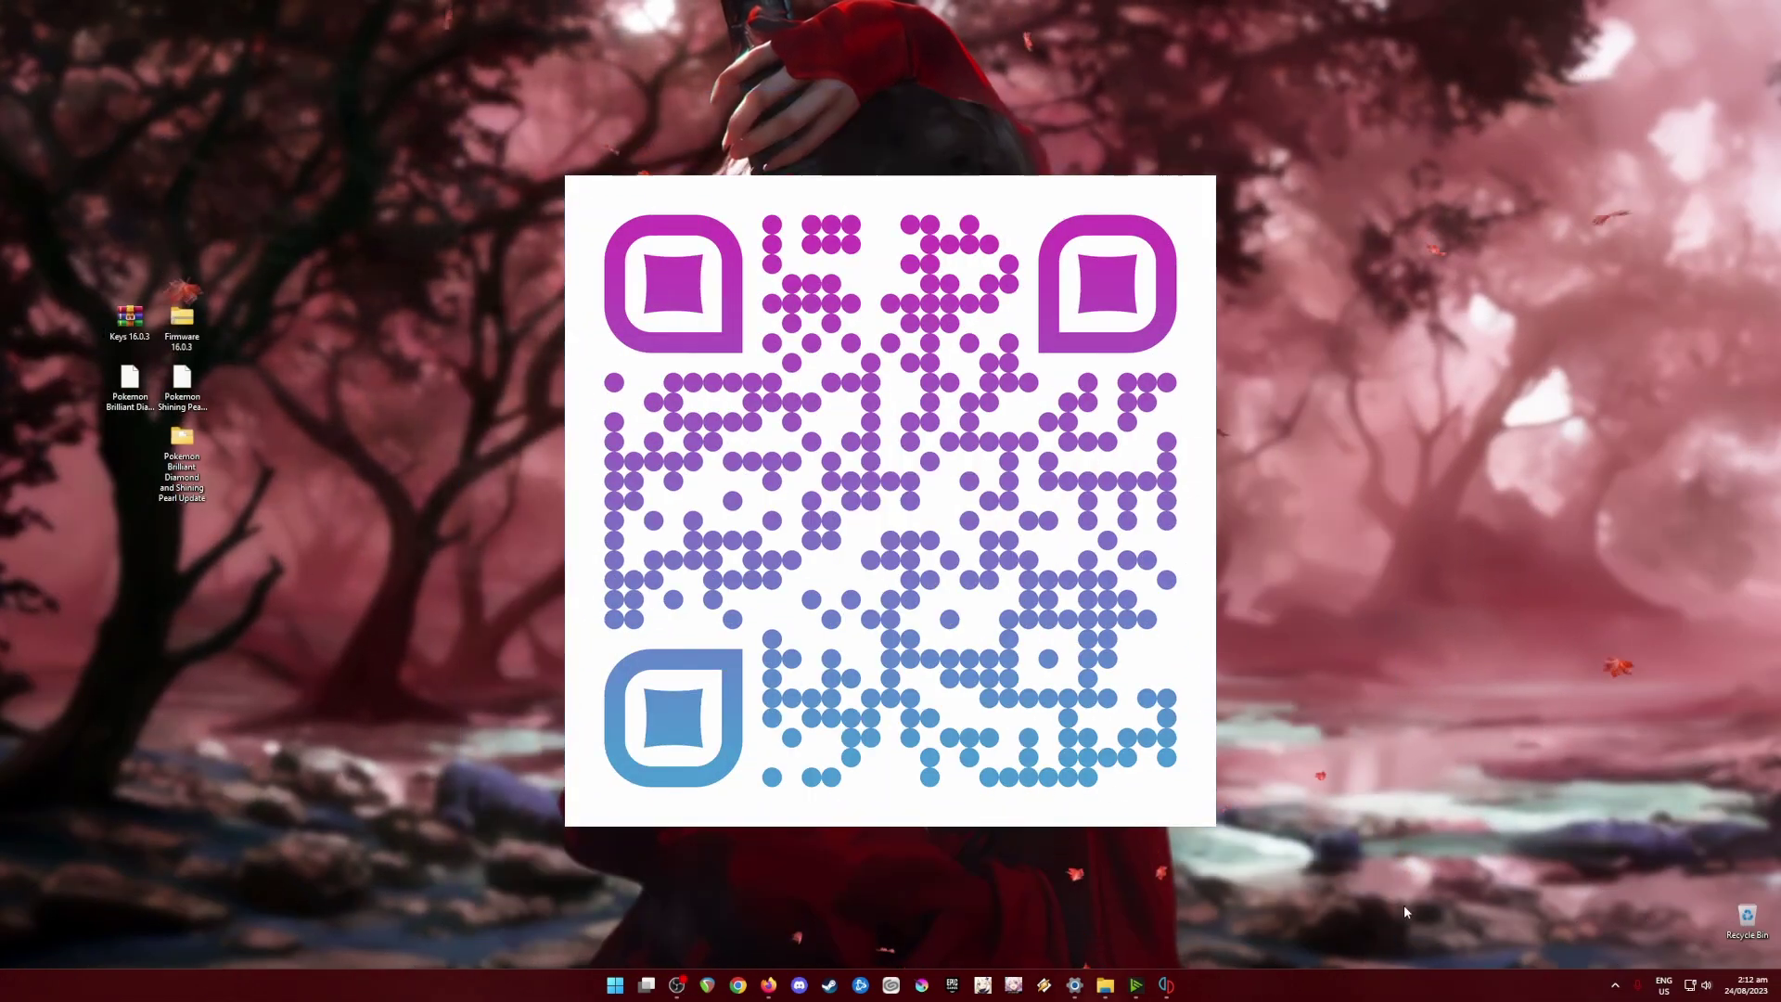
drag(517, 119, 1280, 750)
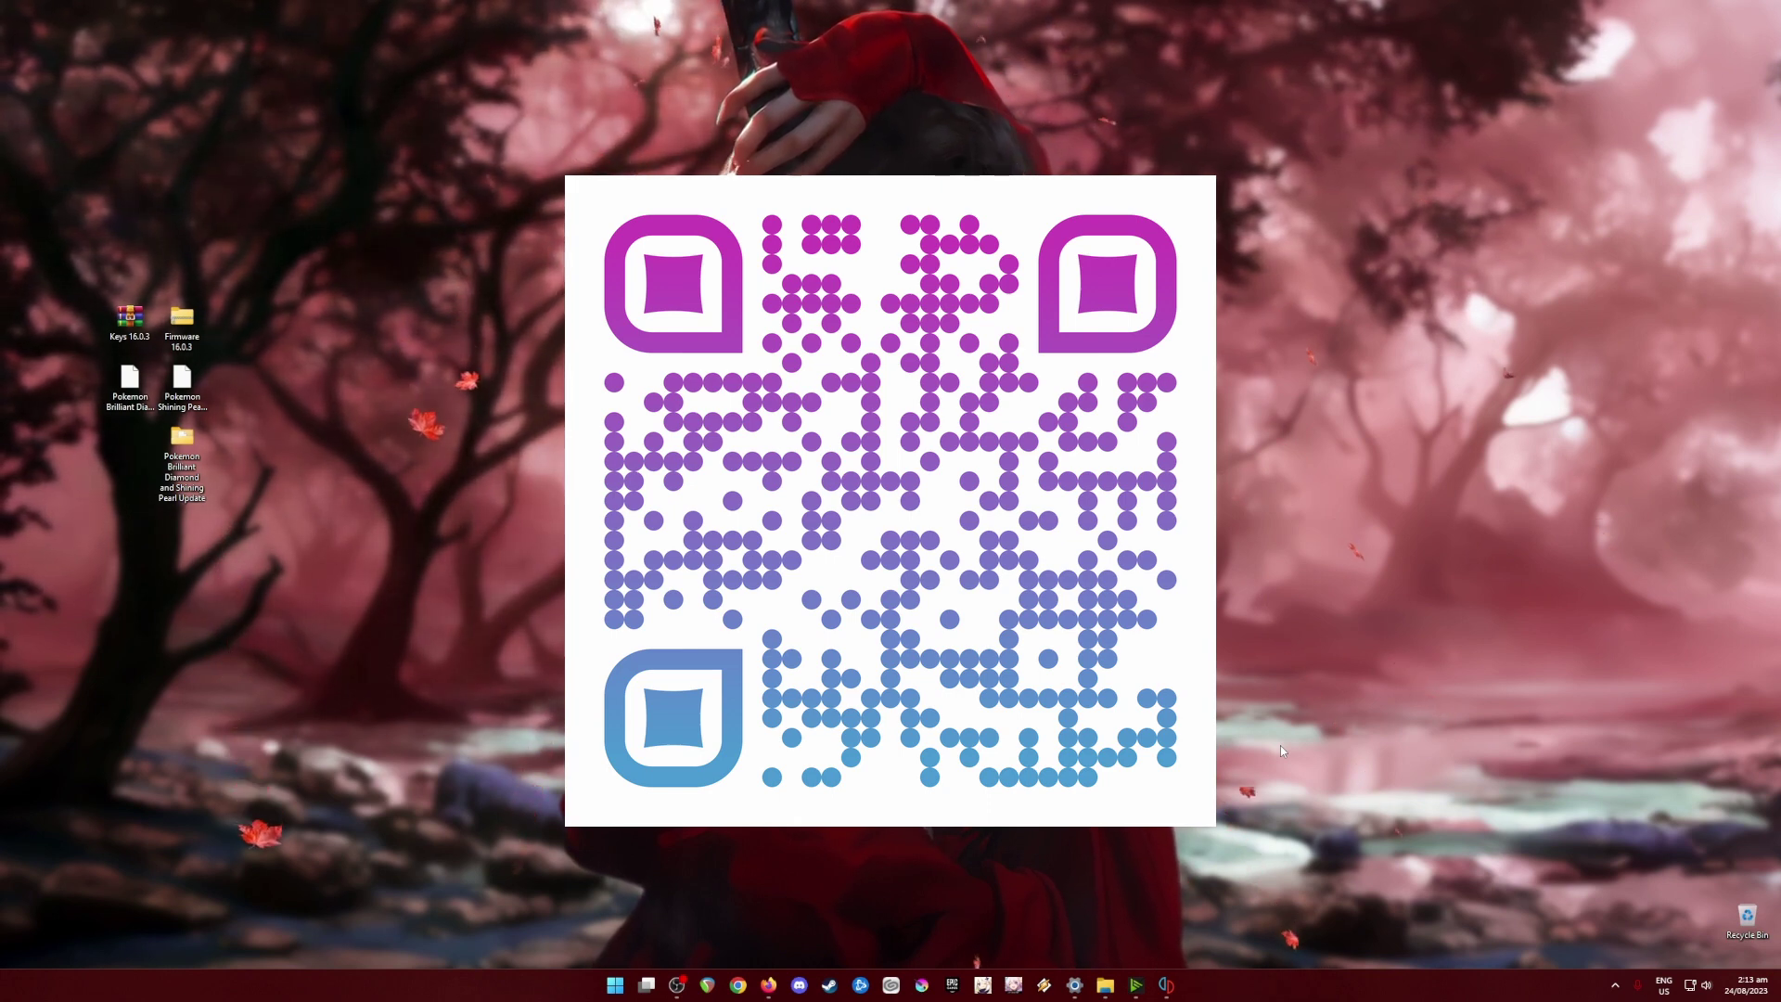
drag(23, 260, 273, 584)
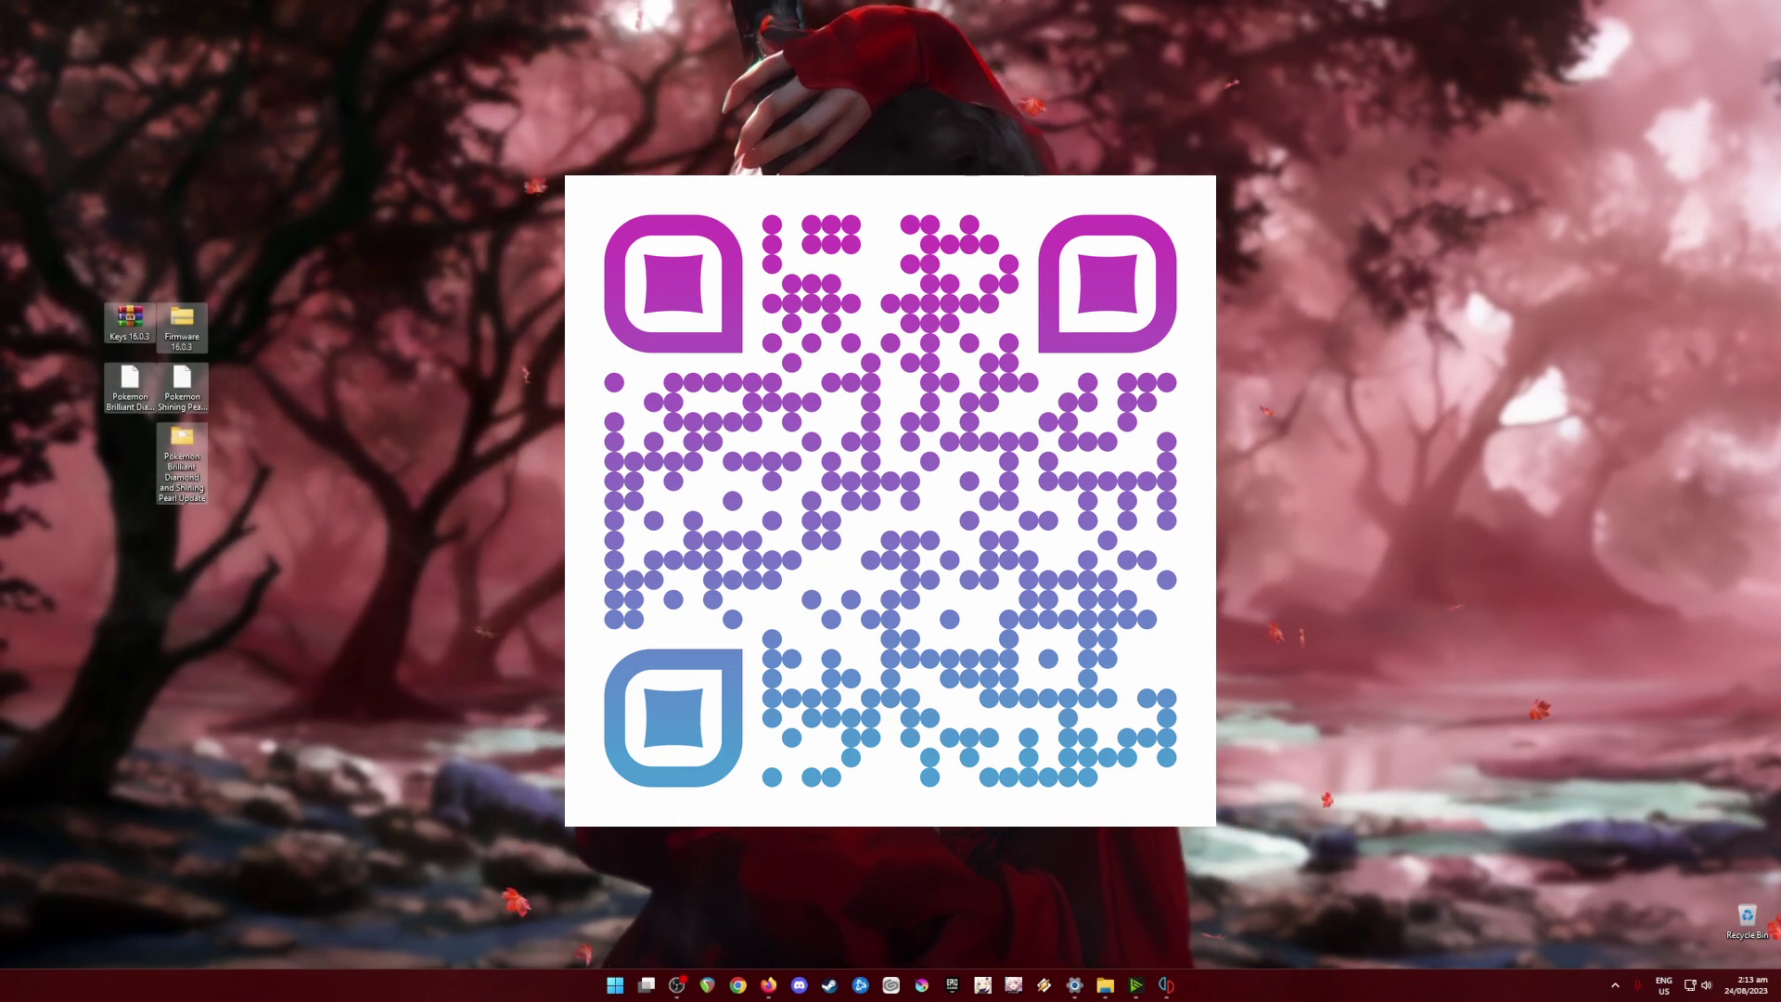
click(327, 369)
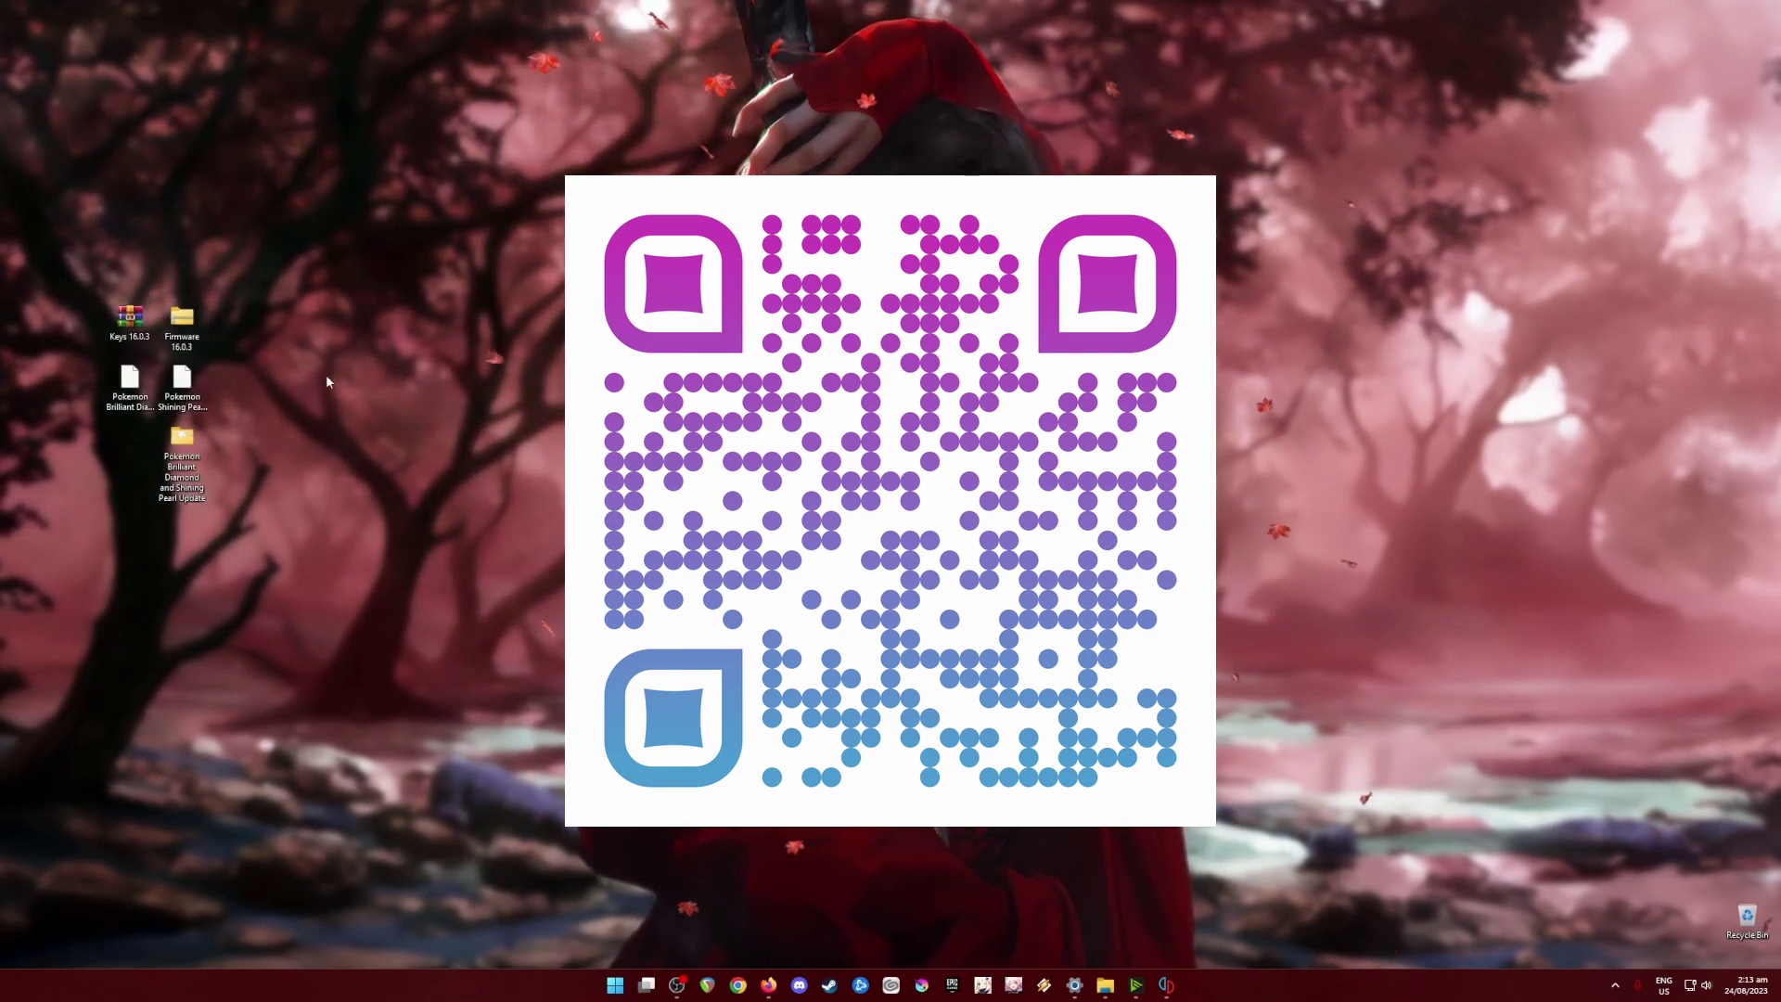
drag(326, 374, 107, 408)
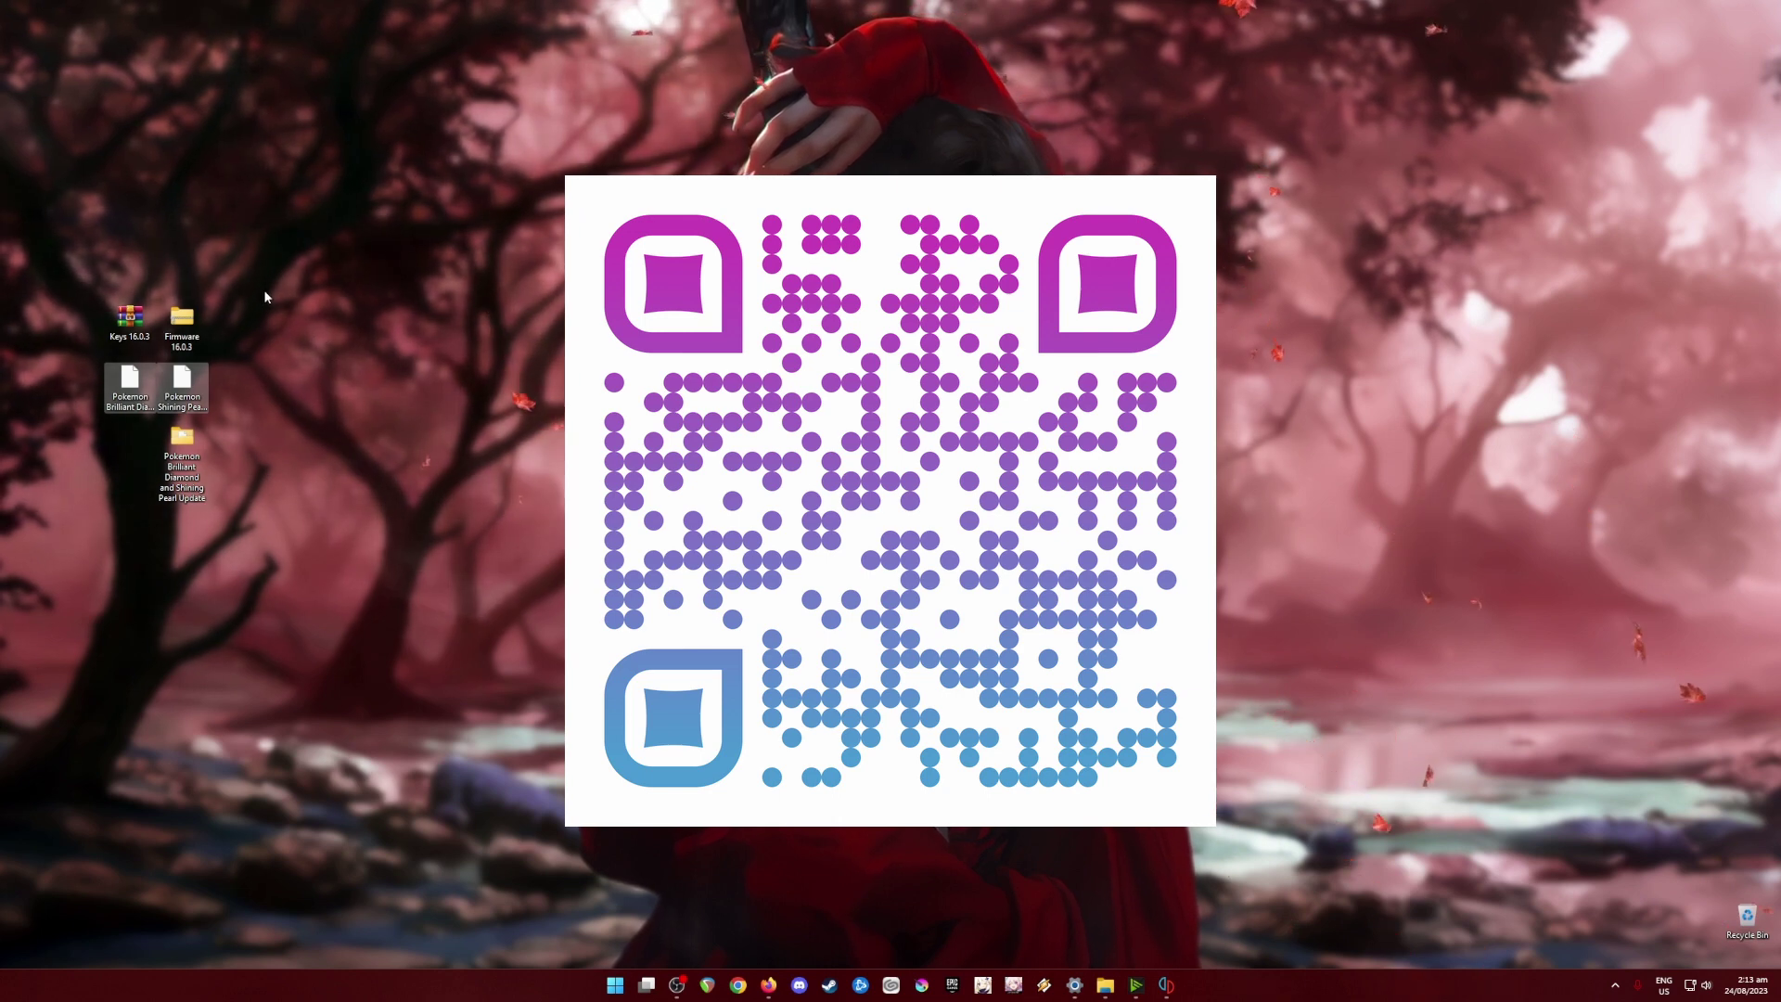
drag(249, 299, 108, 344)
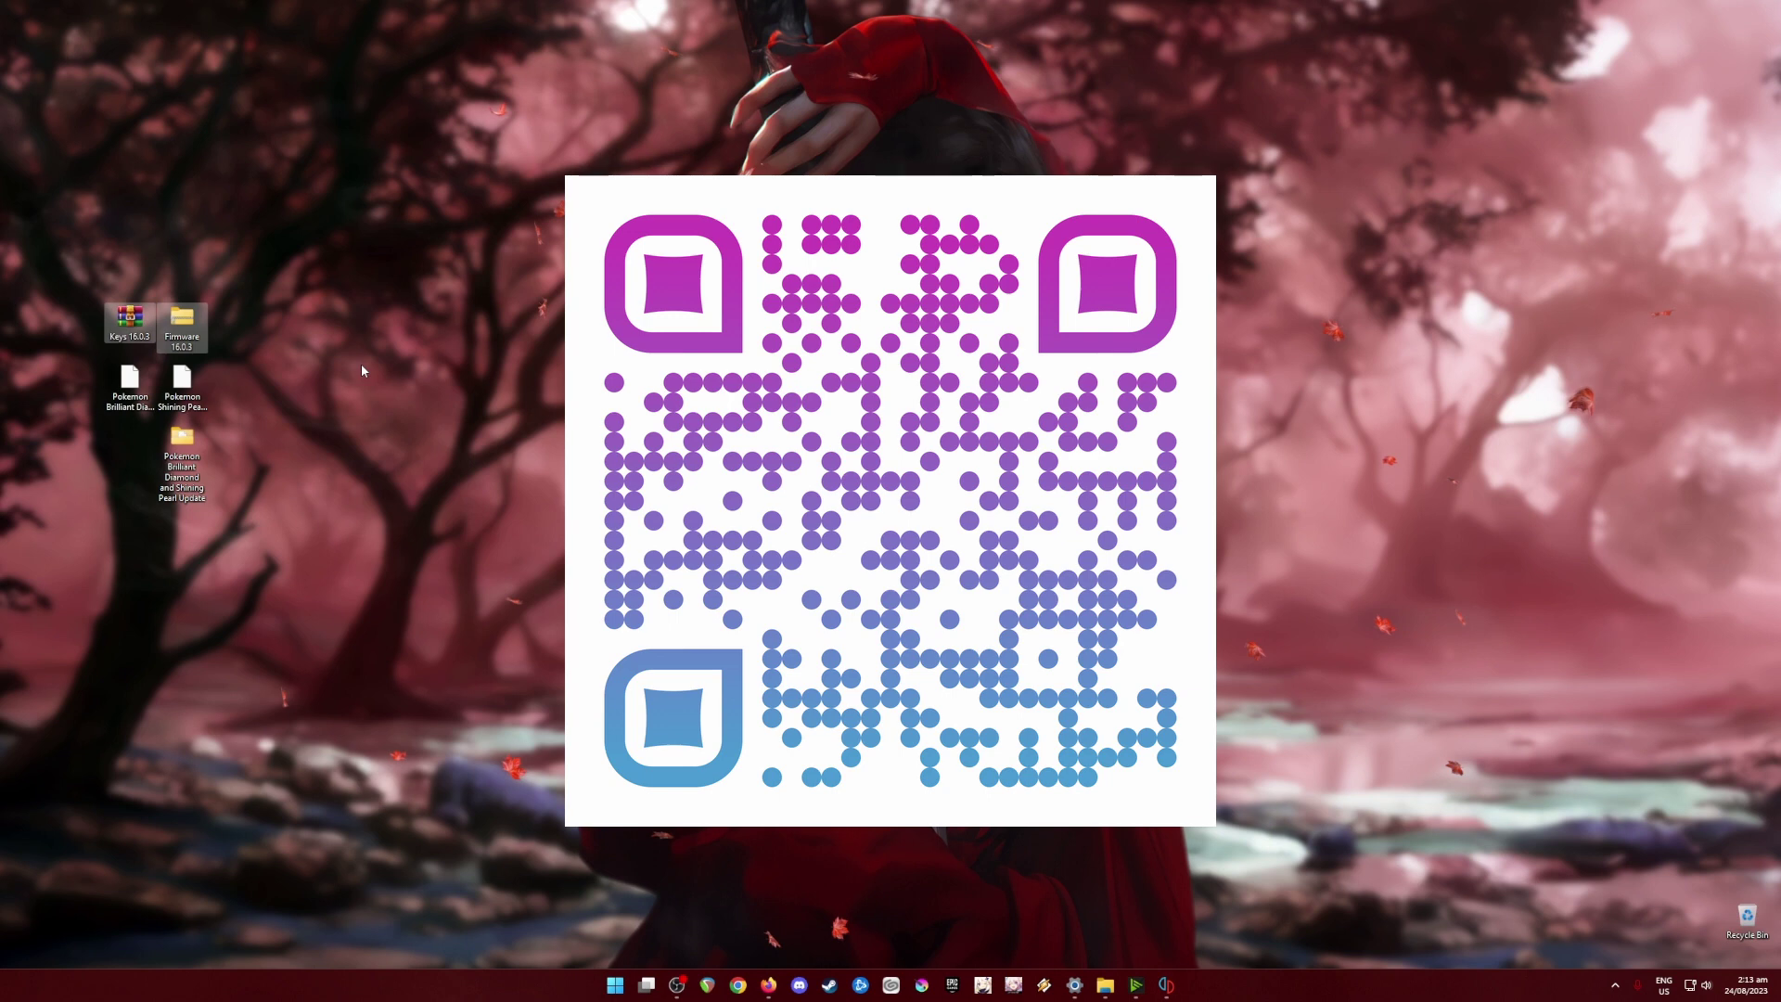
drag(325, 308, 64, 524)
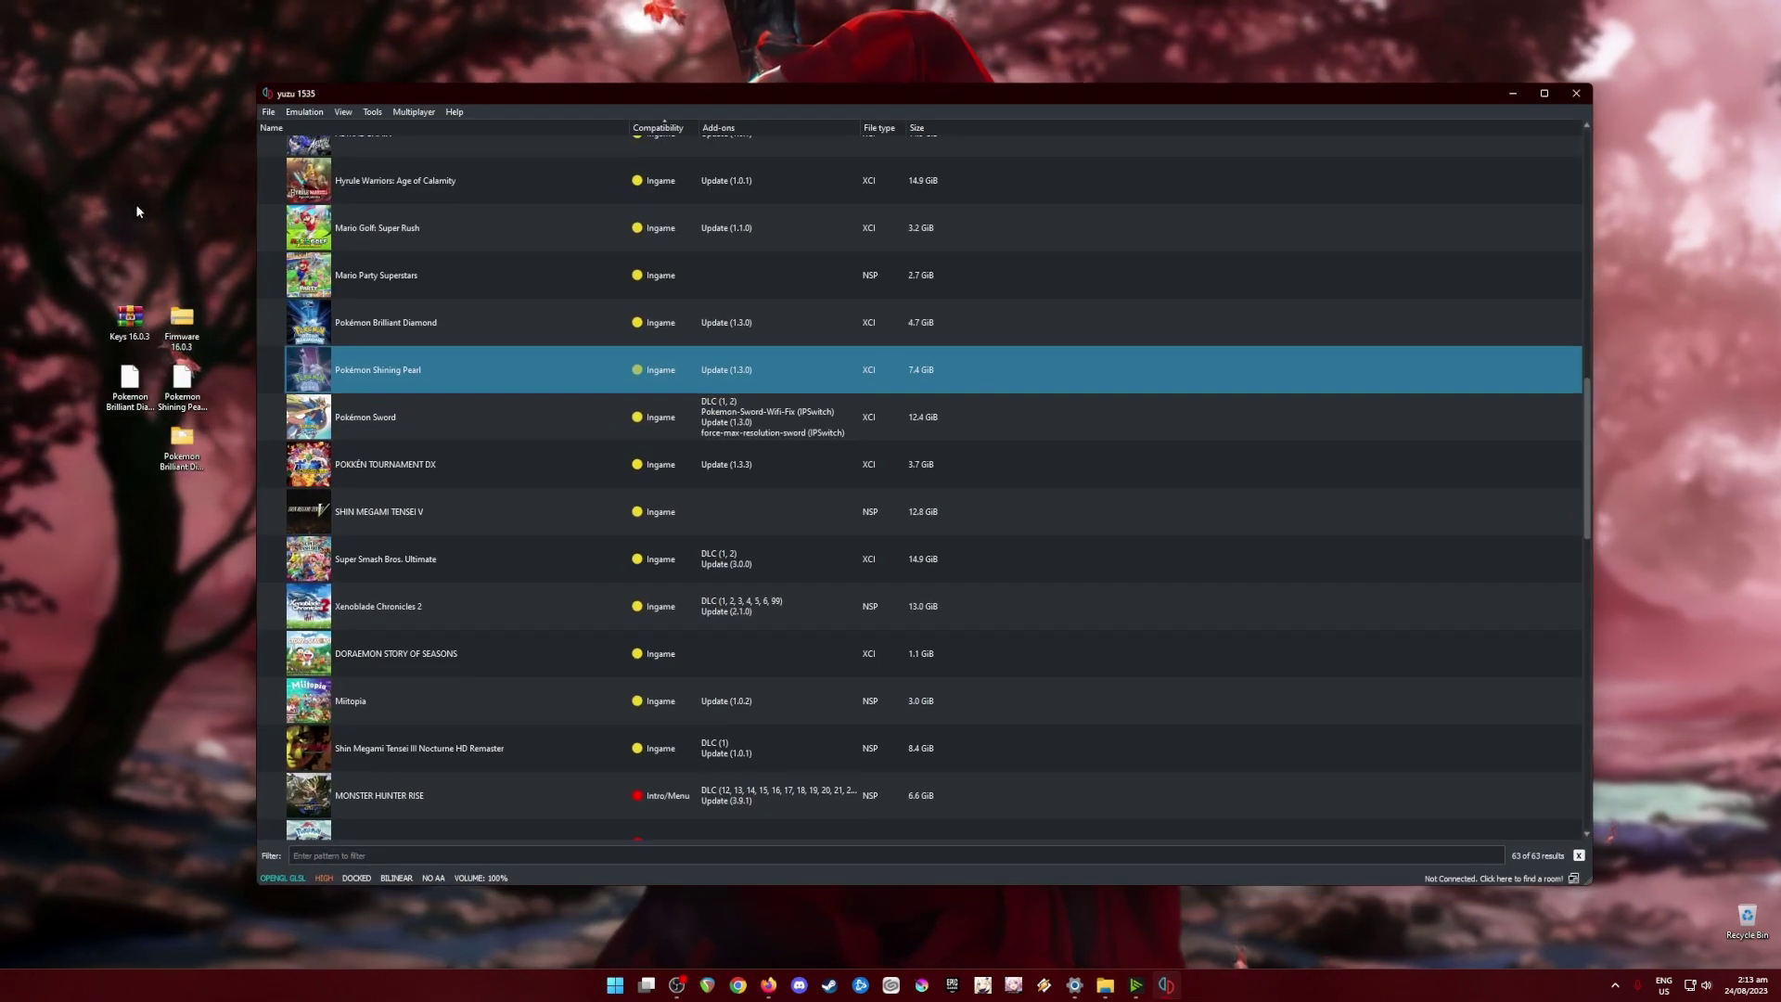
Select the five desktop items, then pick Shin Megami Tensei V and Pokkén Tournament DX in yuzu.
drag(70, 225, 245, 577)
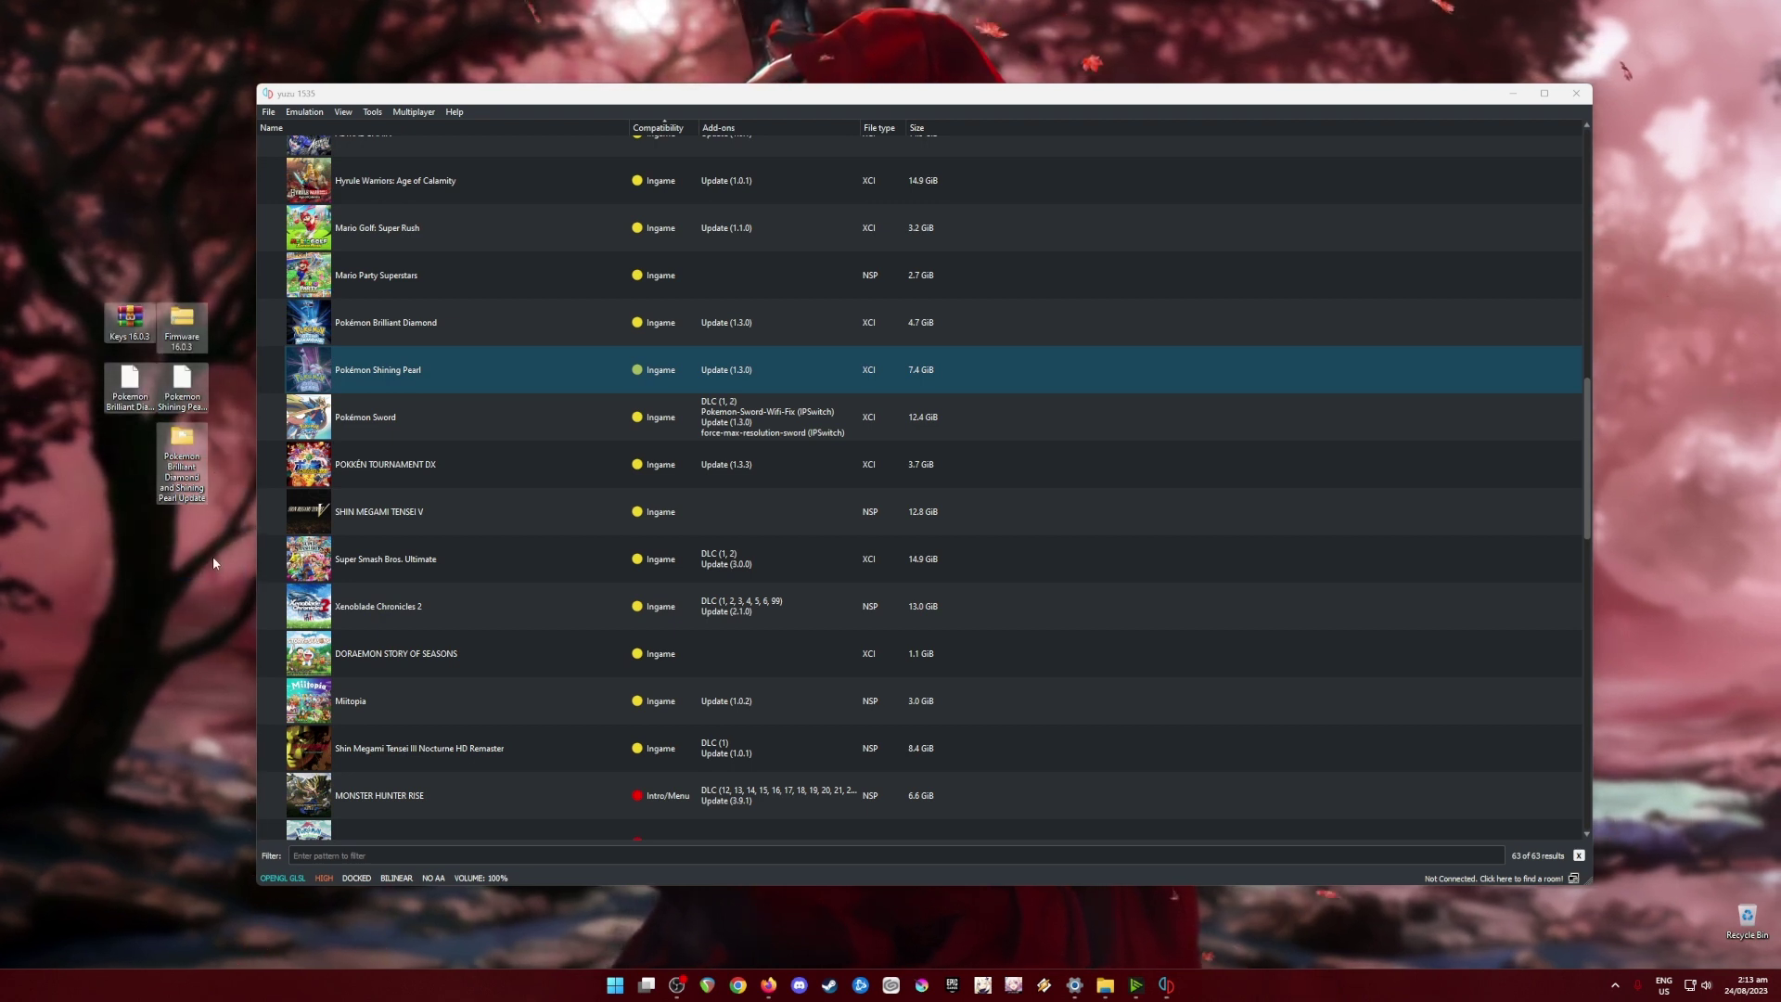
click(807, 498)
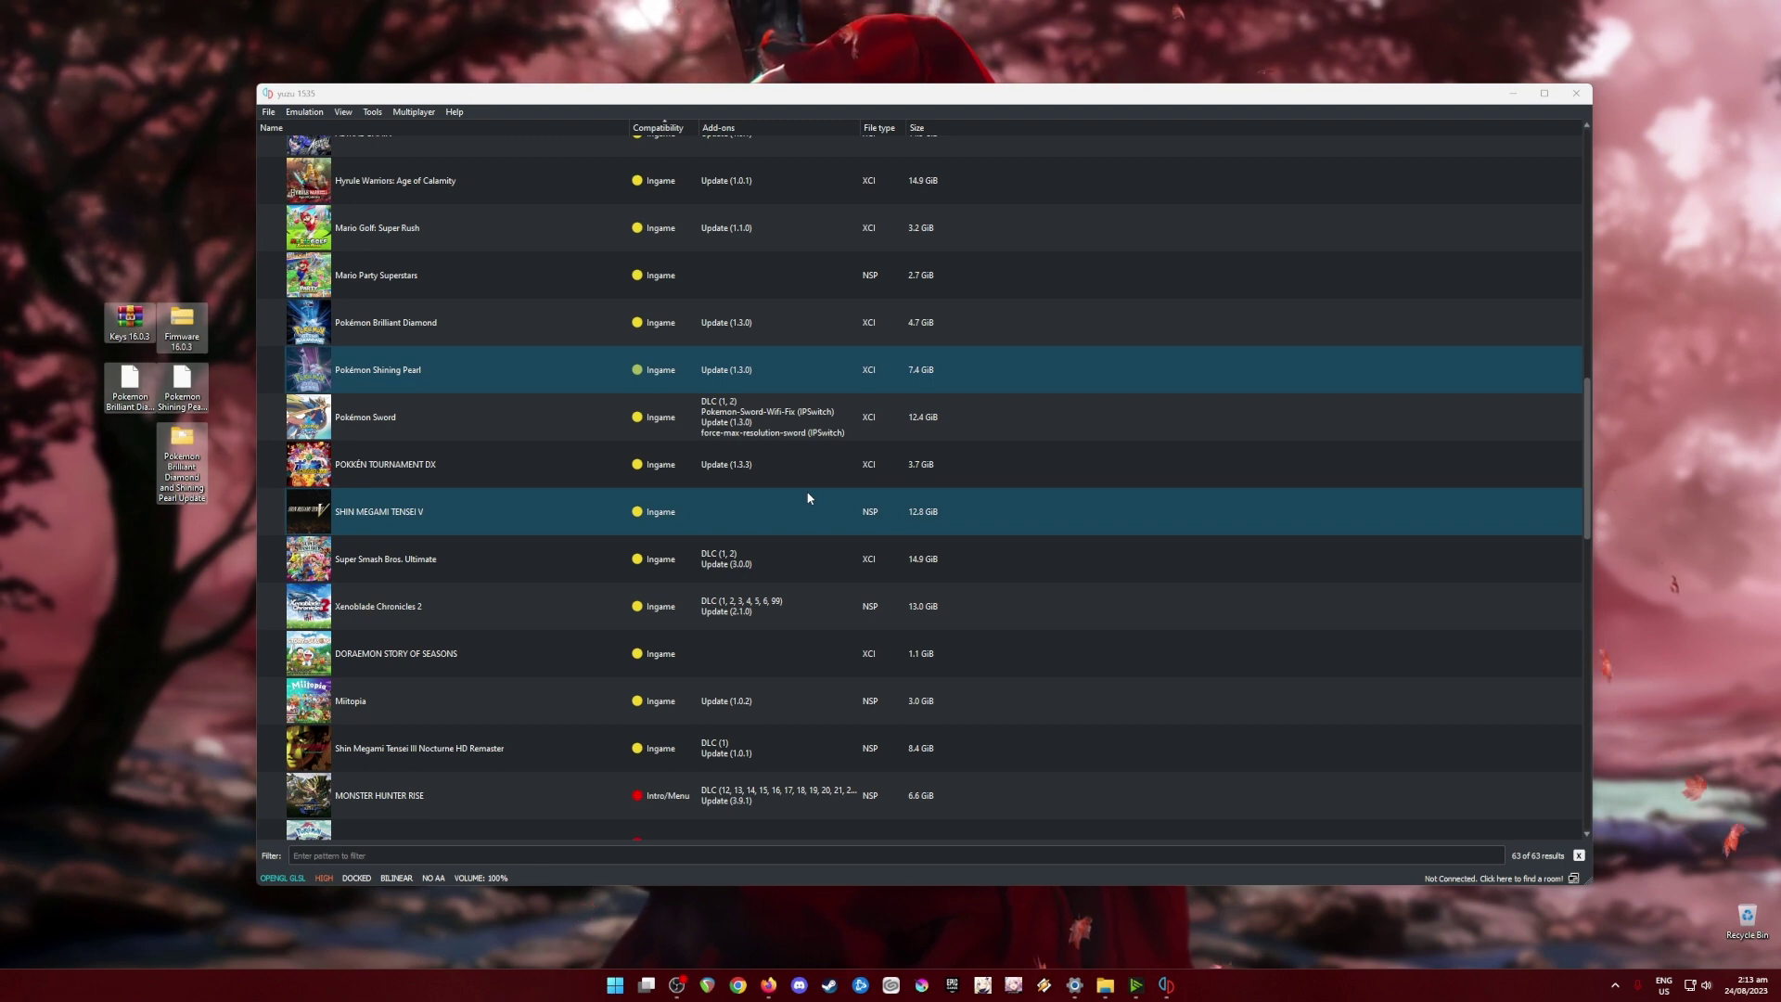
click(676, 480)
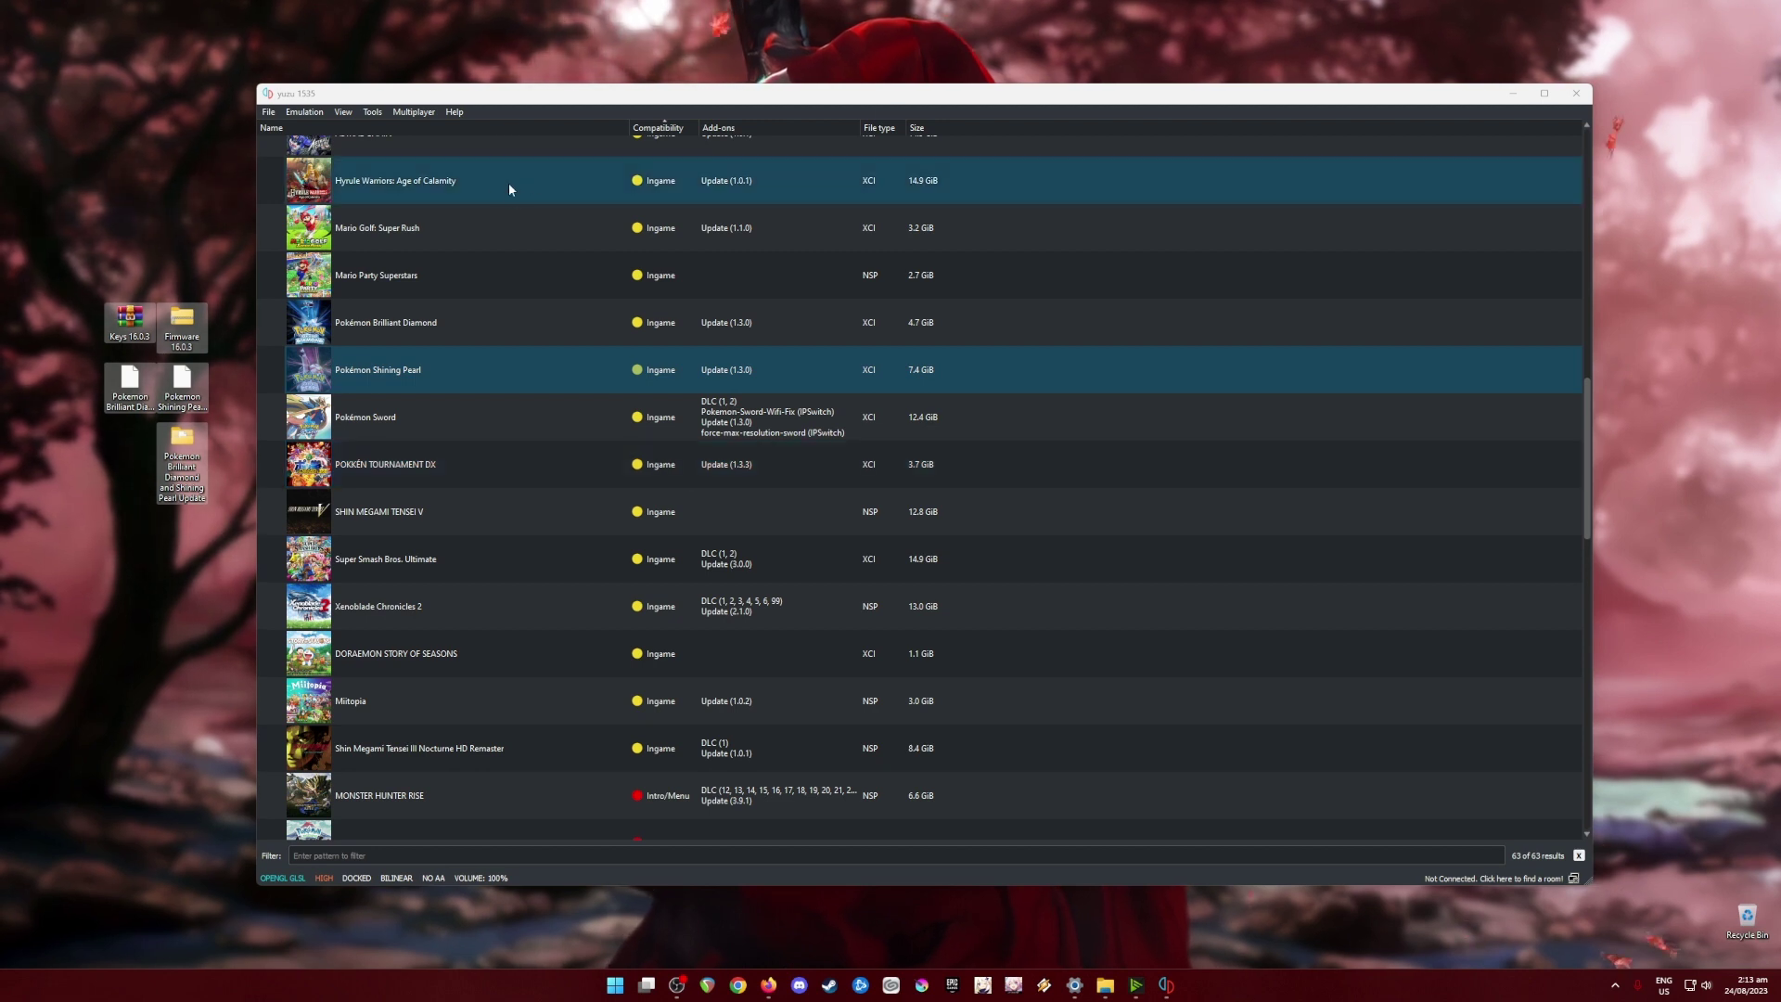
Open yuzu's data folder via File > Open yuzu Folder and enter the keys folder.
click(375, 103)
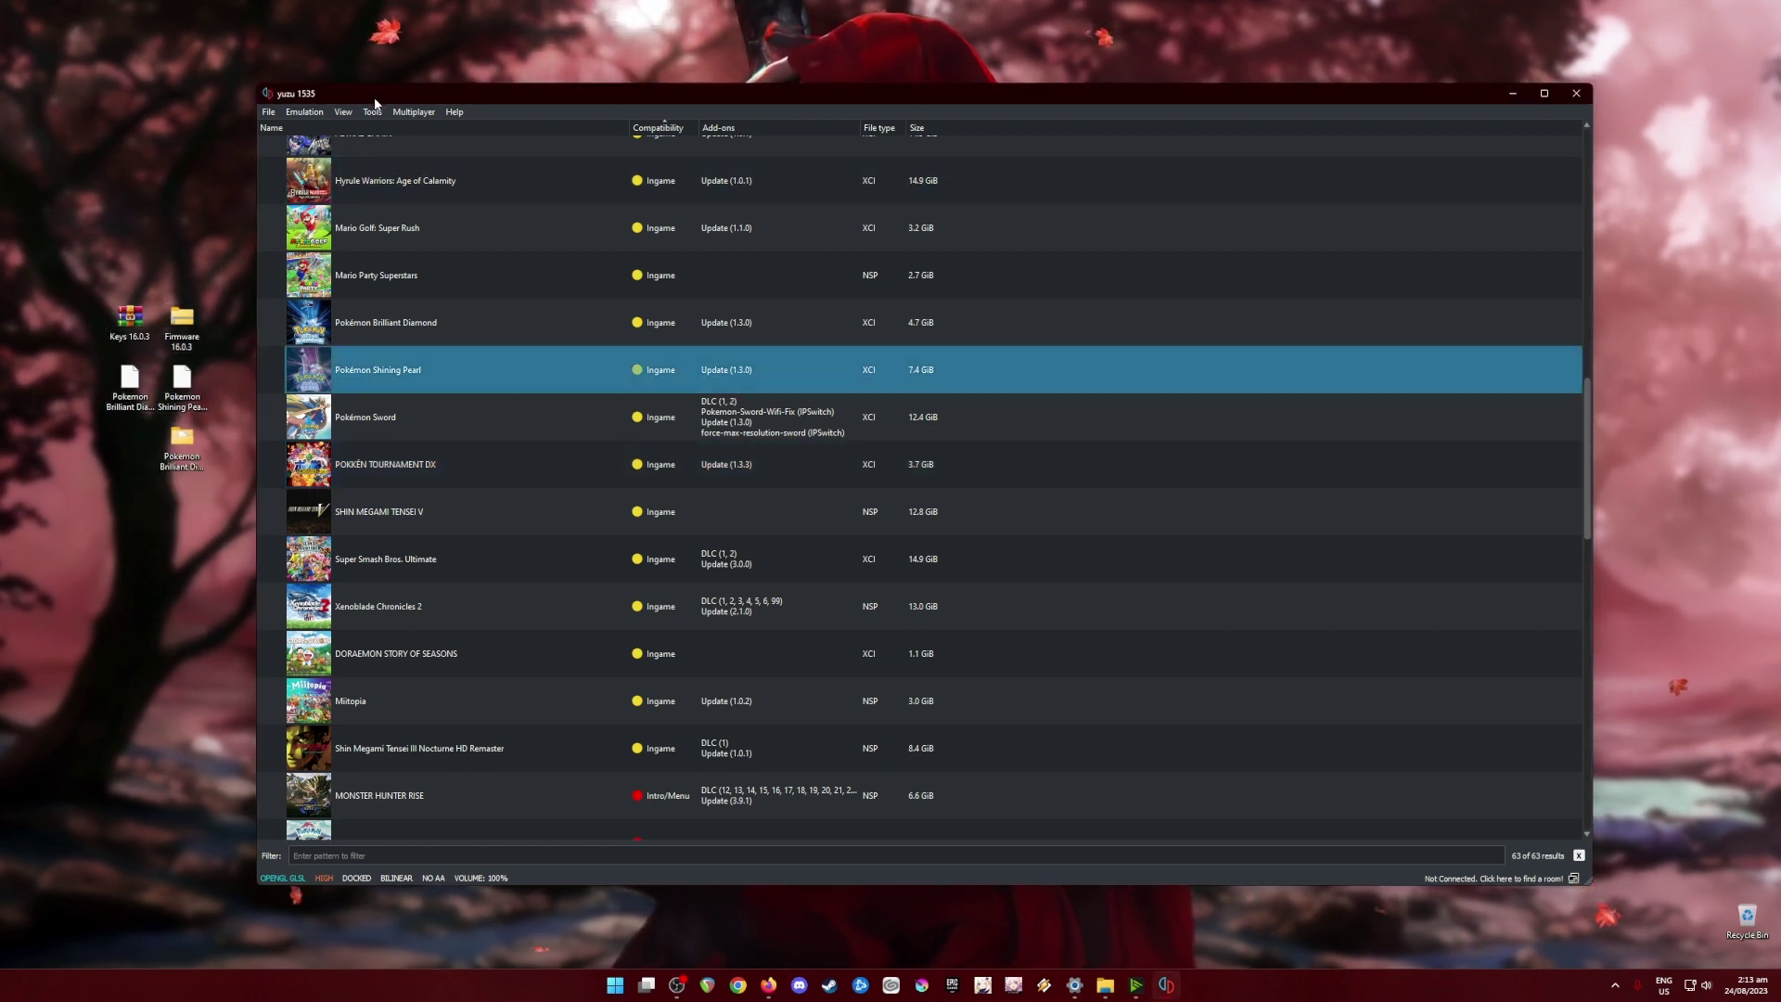
click(269, 113)
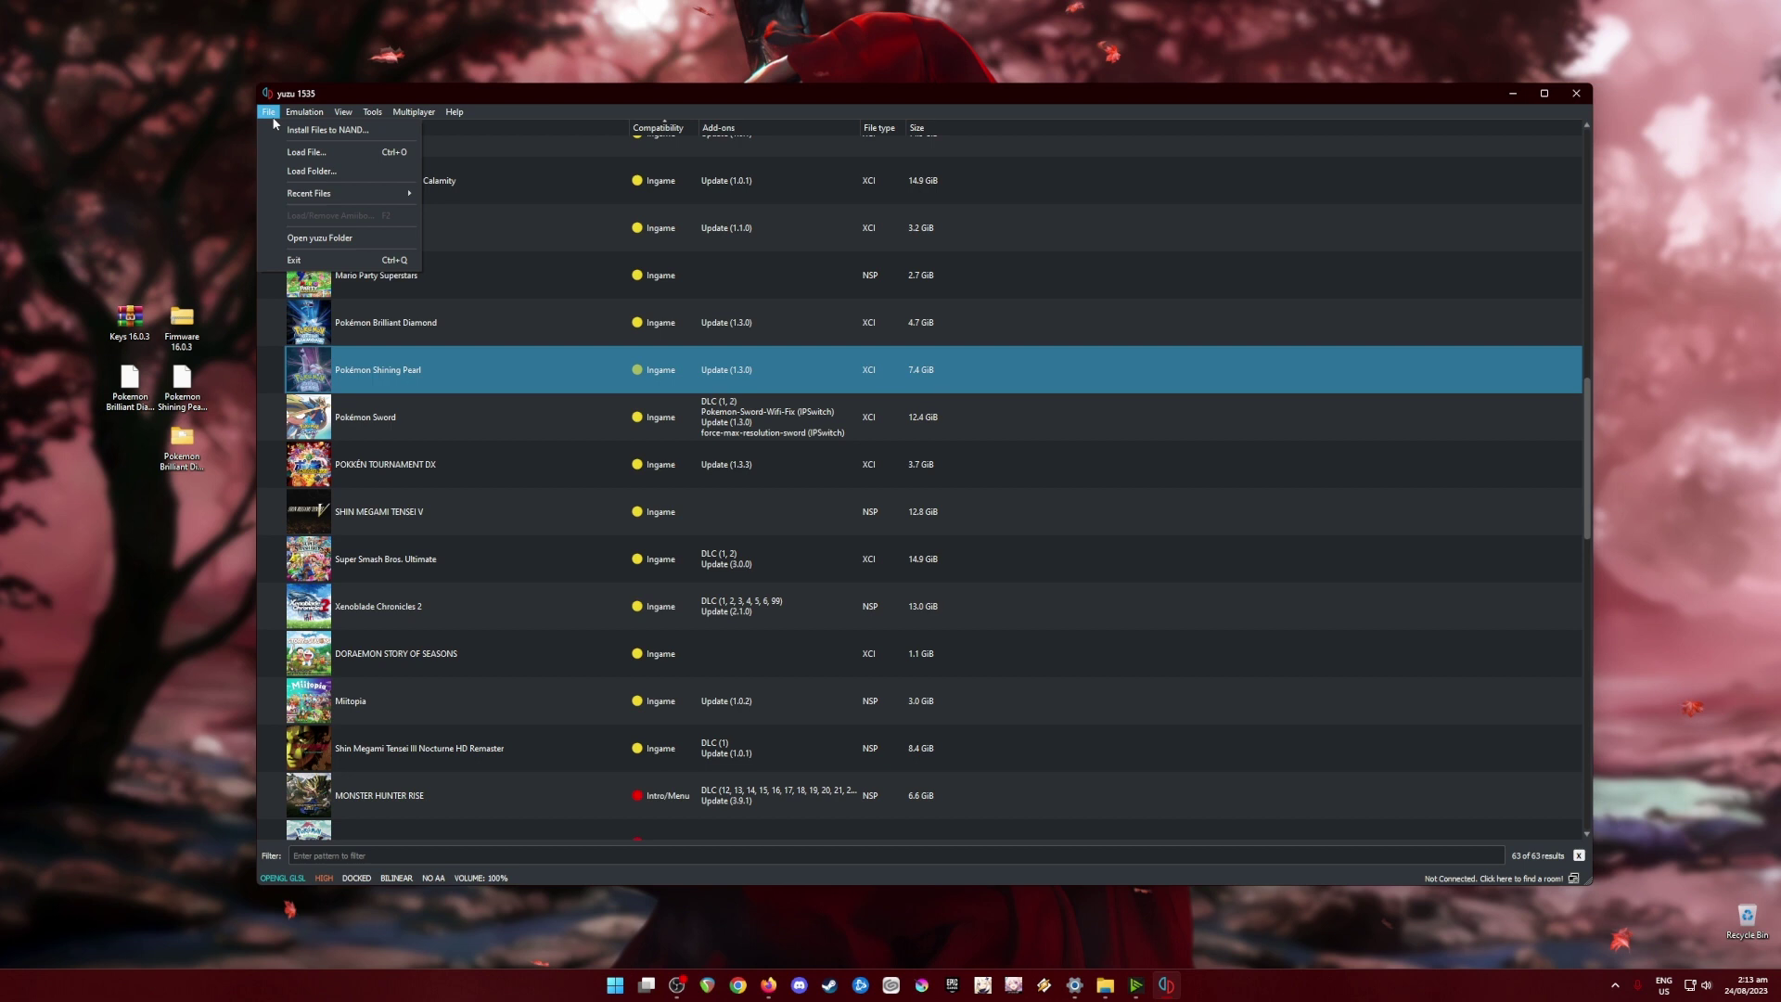
click(382, 240)
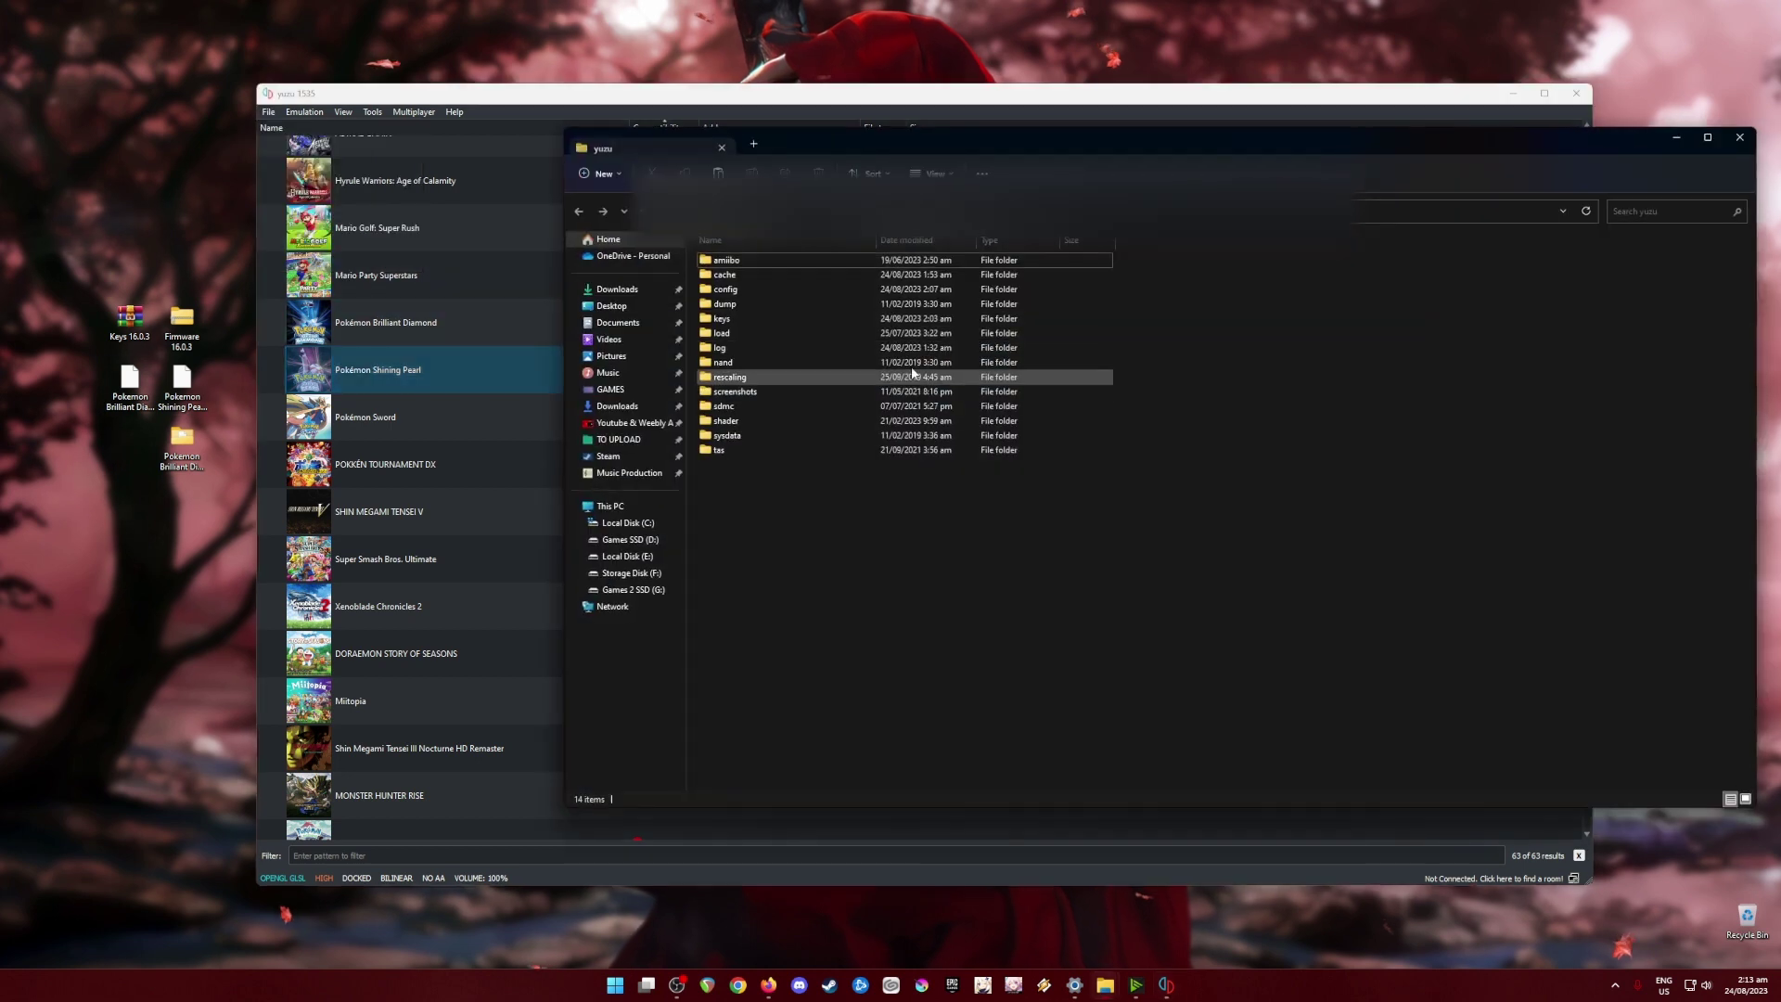
click(722, 320)
double_click(788, 320)
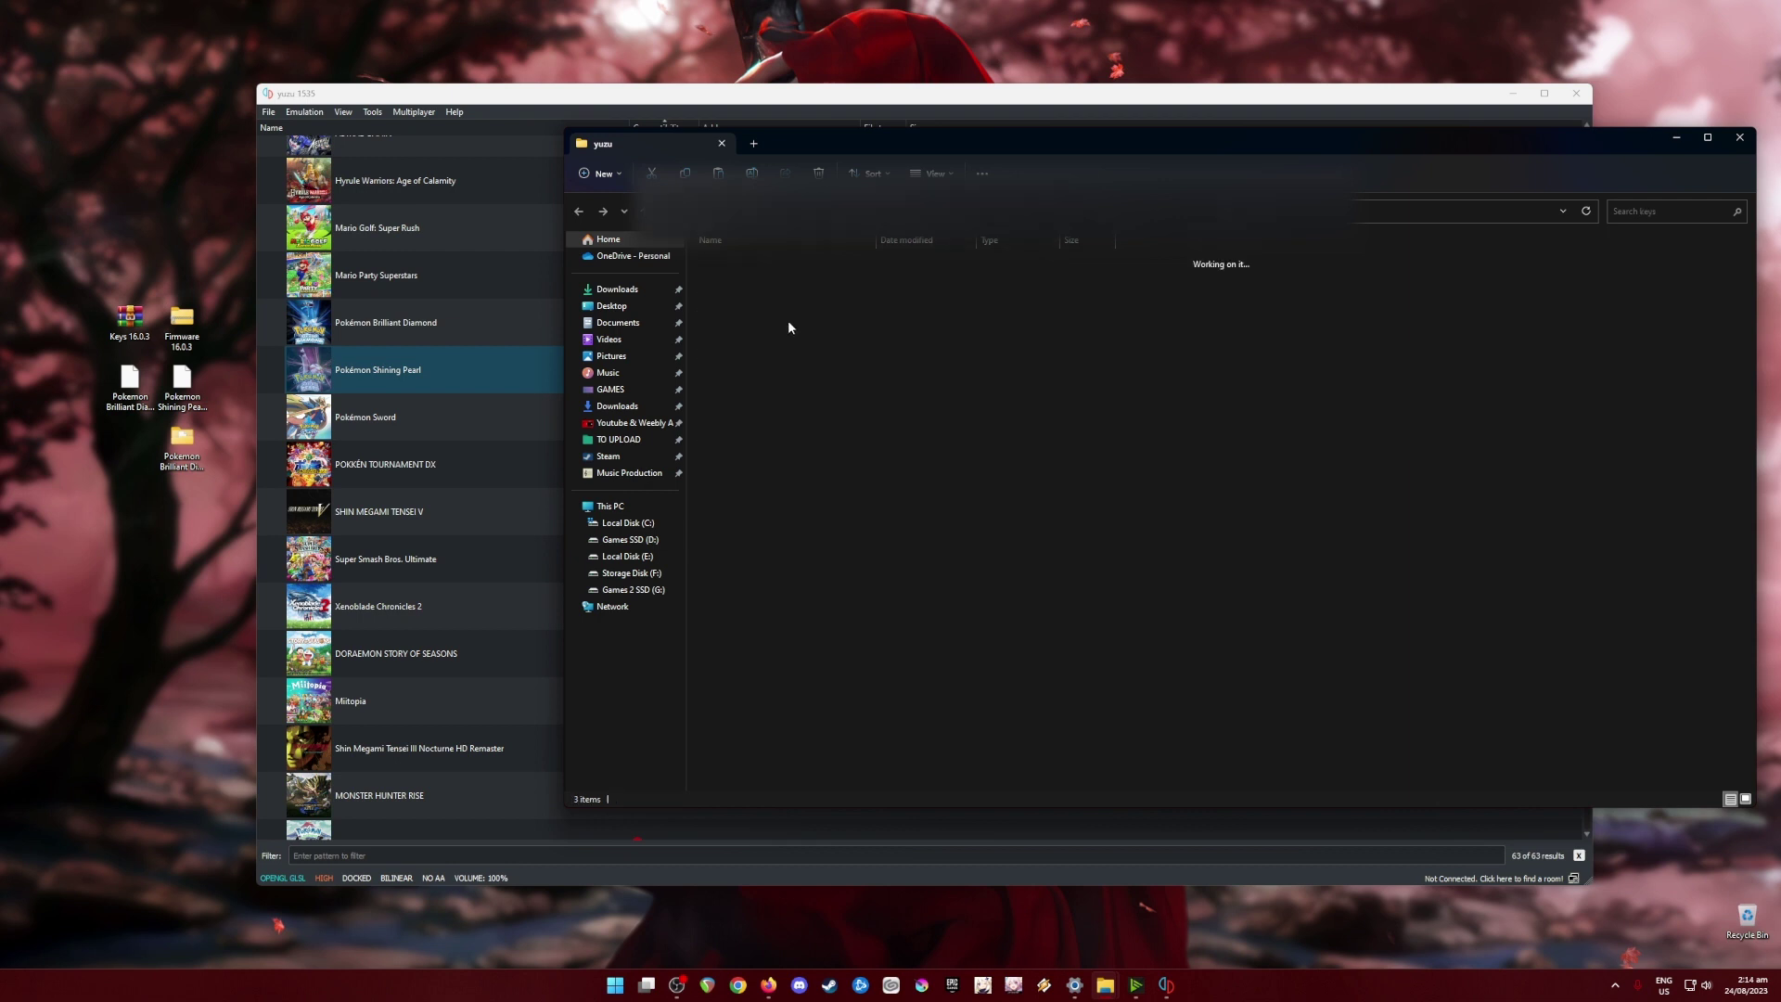
Move prod.keys and title.keys from the Keys 16.0.3 archive in, replacing the old files.
double_click(130, 316)
drag(216, 361, 1530, 477)
click(878, 382)
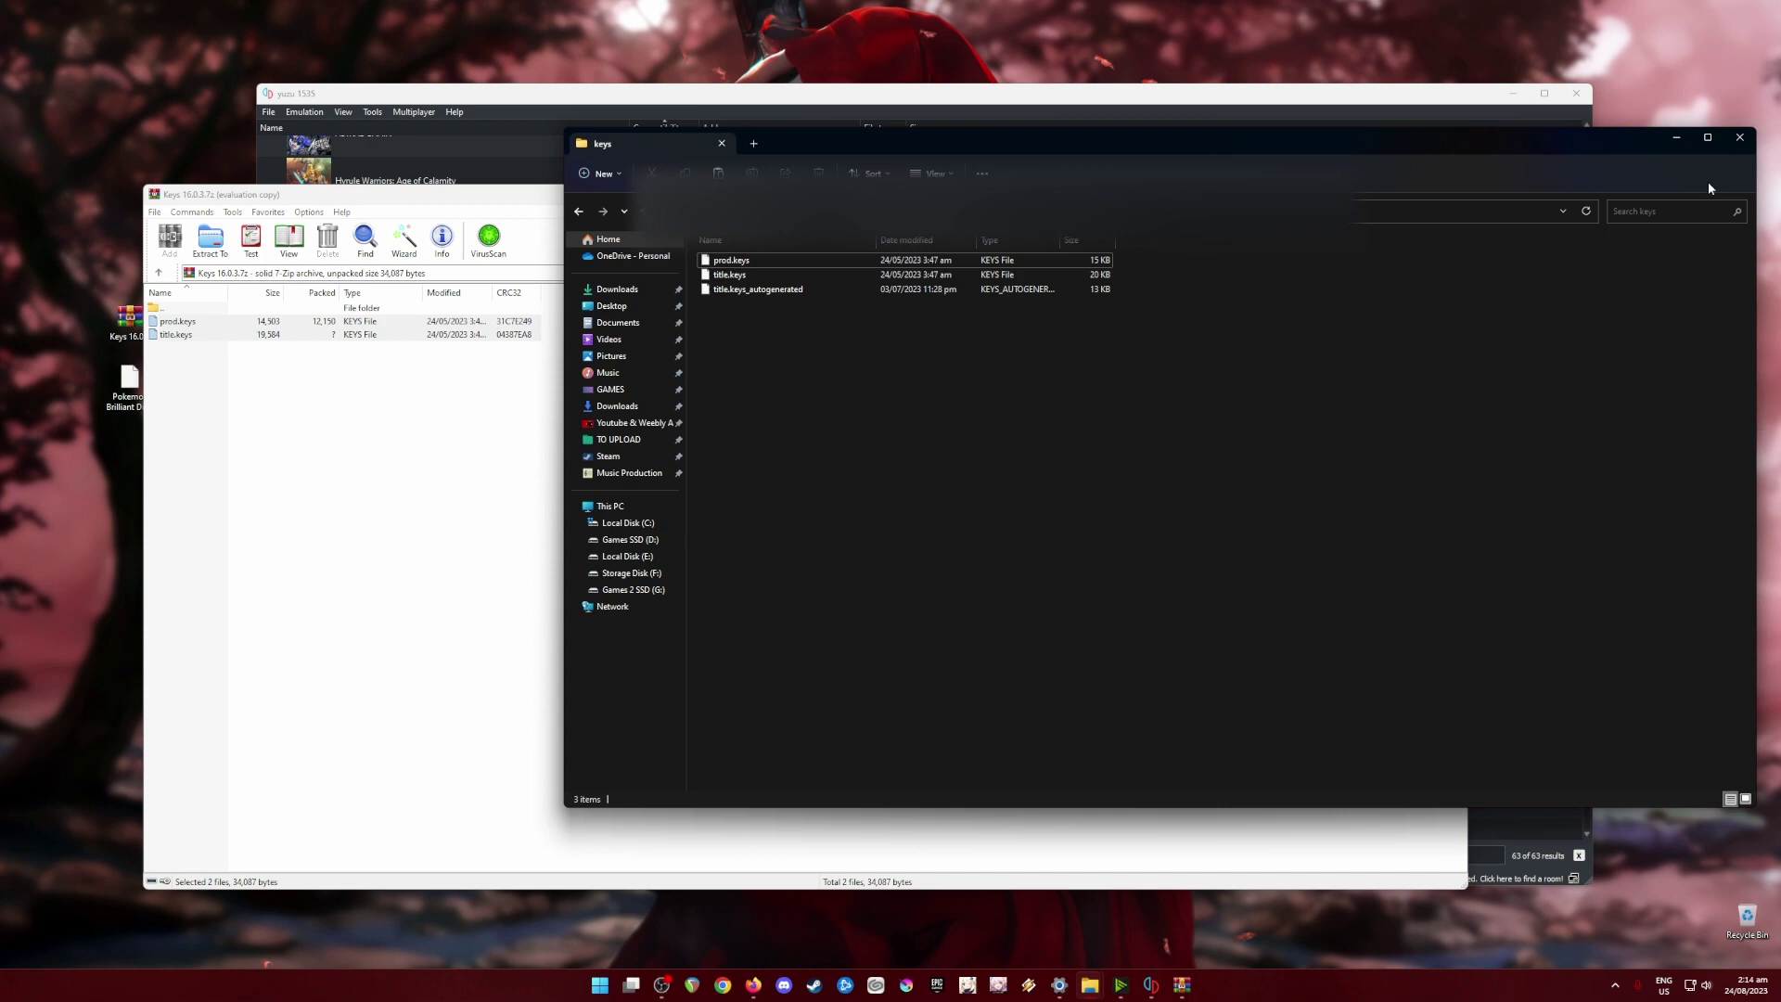
click(1740, 149)
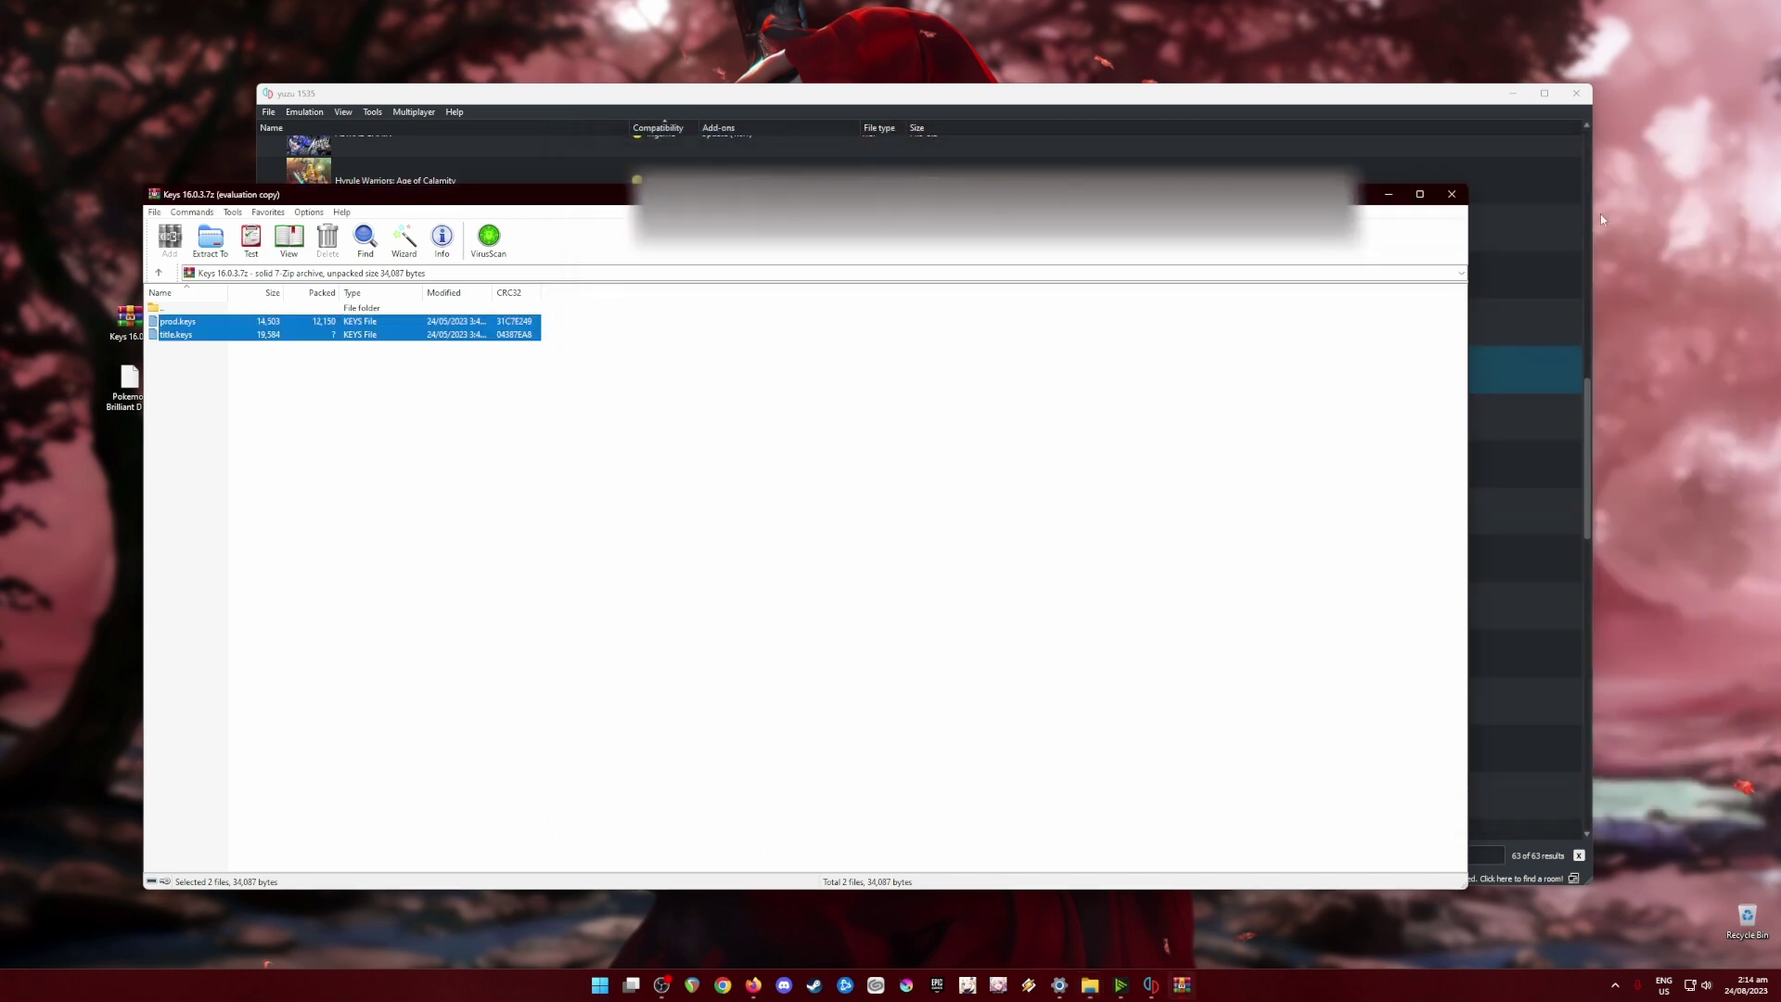
click(1453, 195)
click(184, 326)
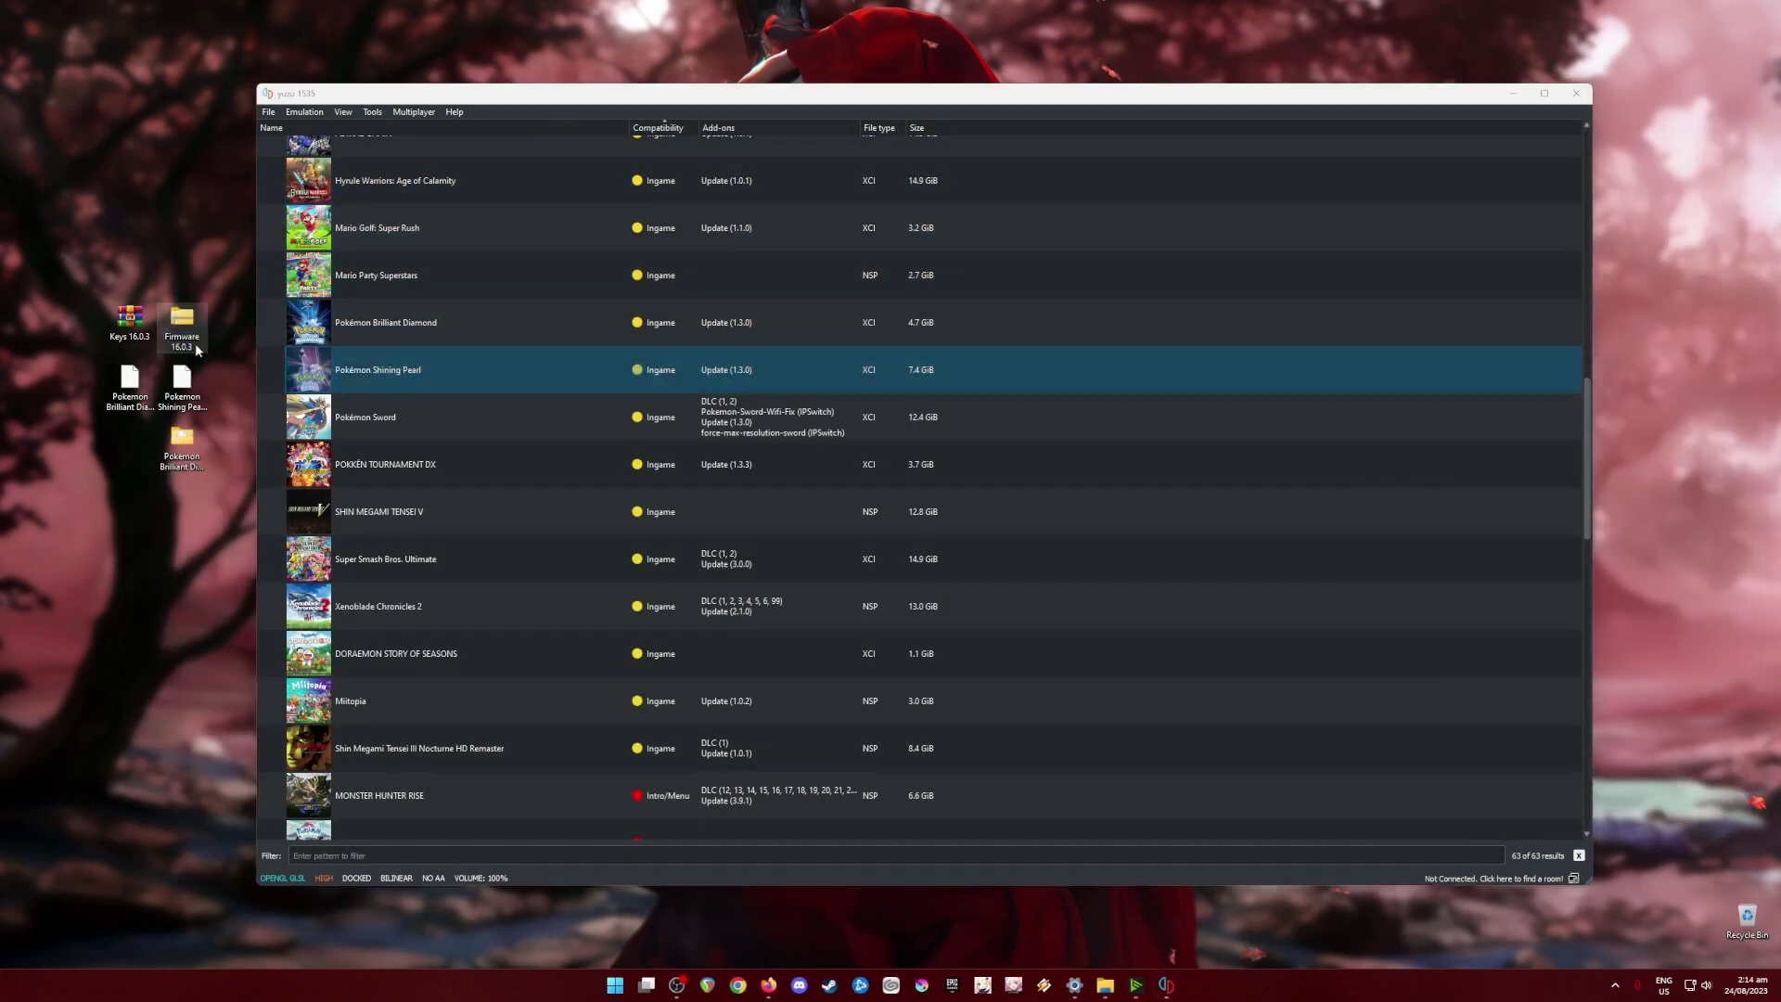
Navigate from yuzu's data folder to nand\system\Contents\registered.
click(268, 111)
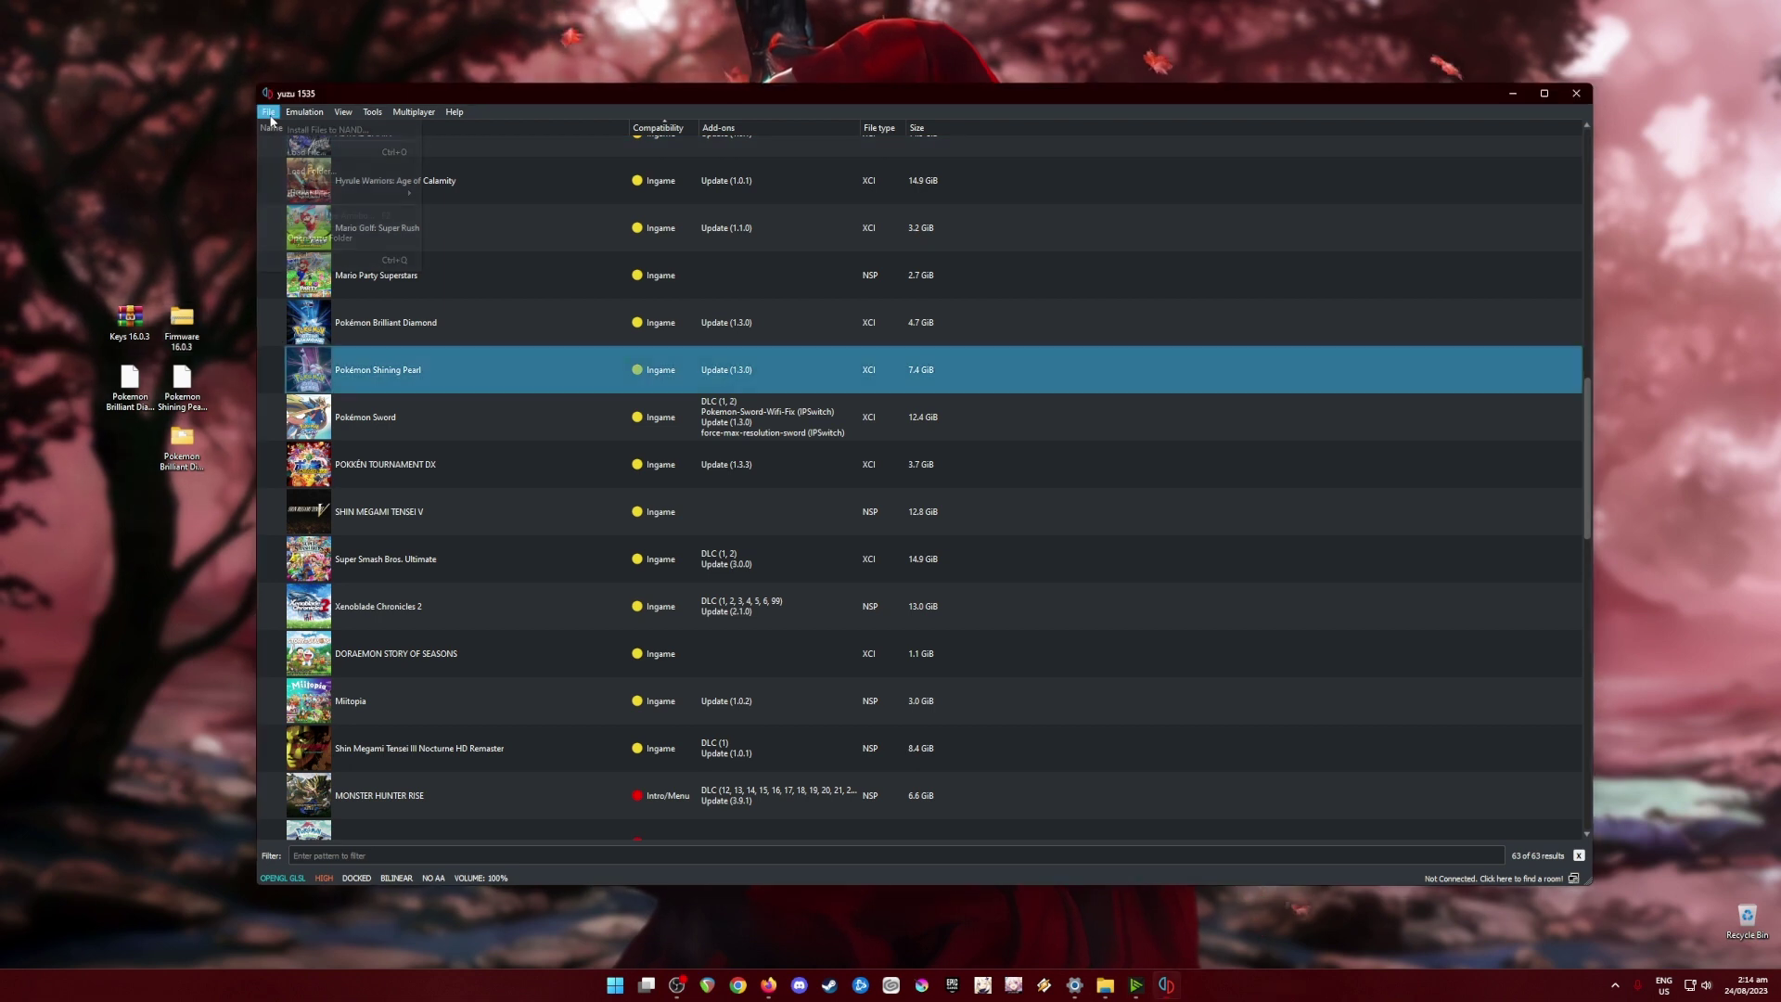
click(319, 238)
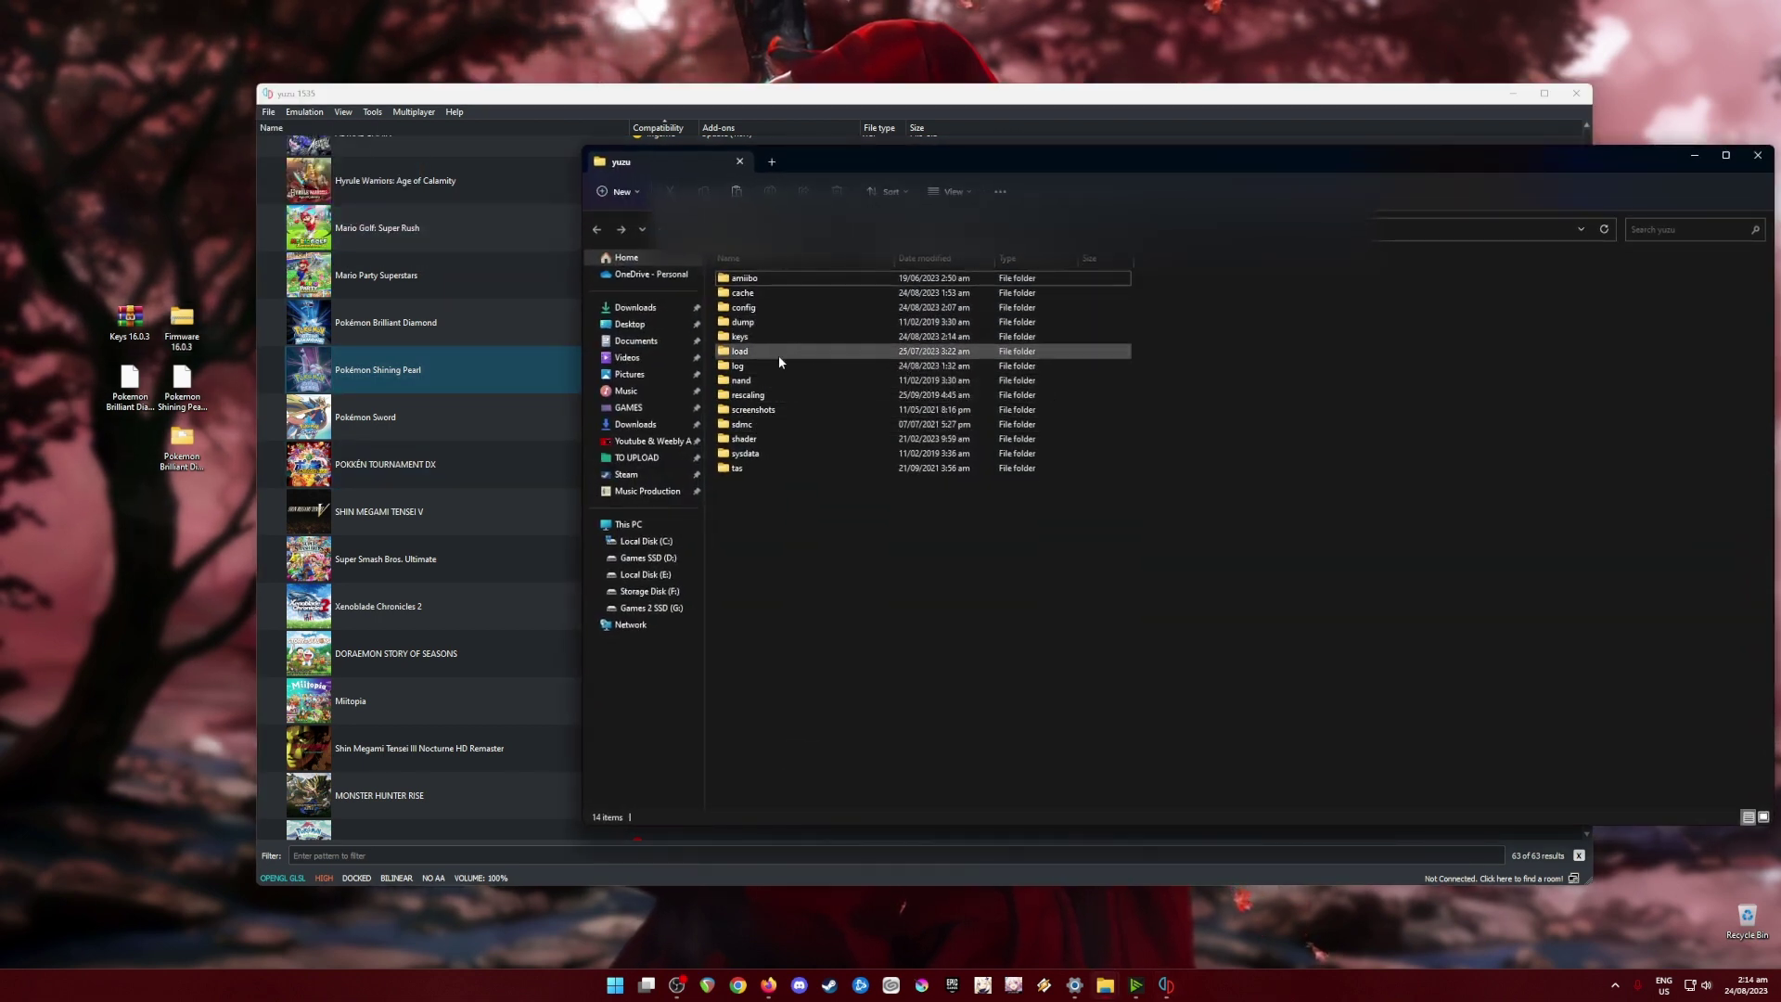
double_click(767, 383)
double_click(783, 279)
double_click(775, 280)
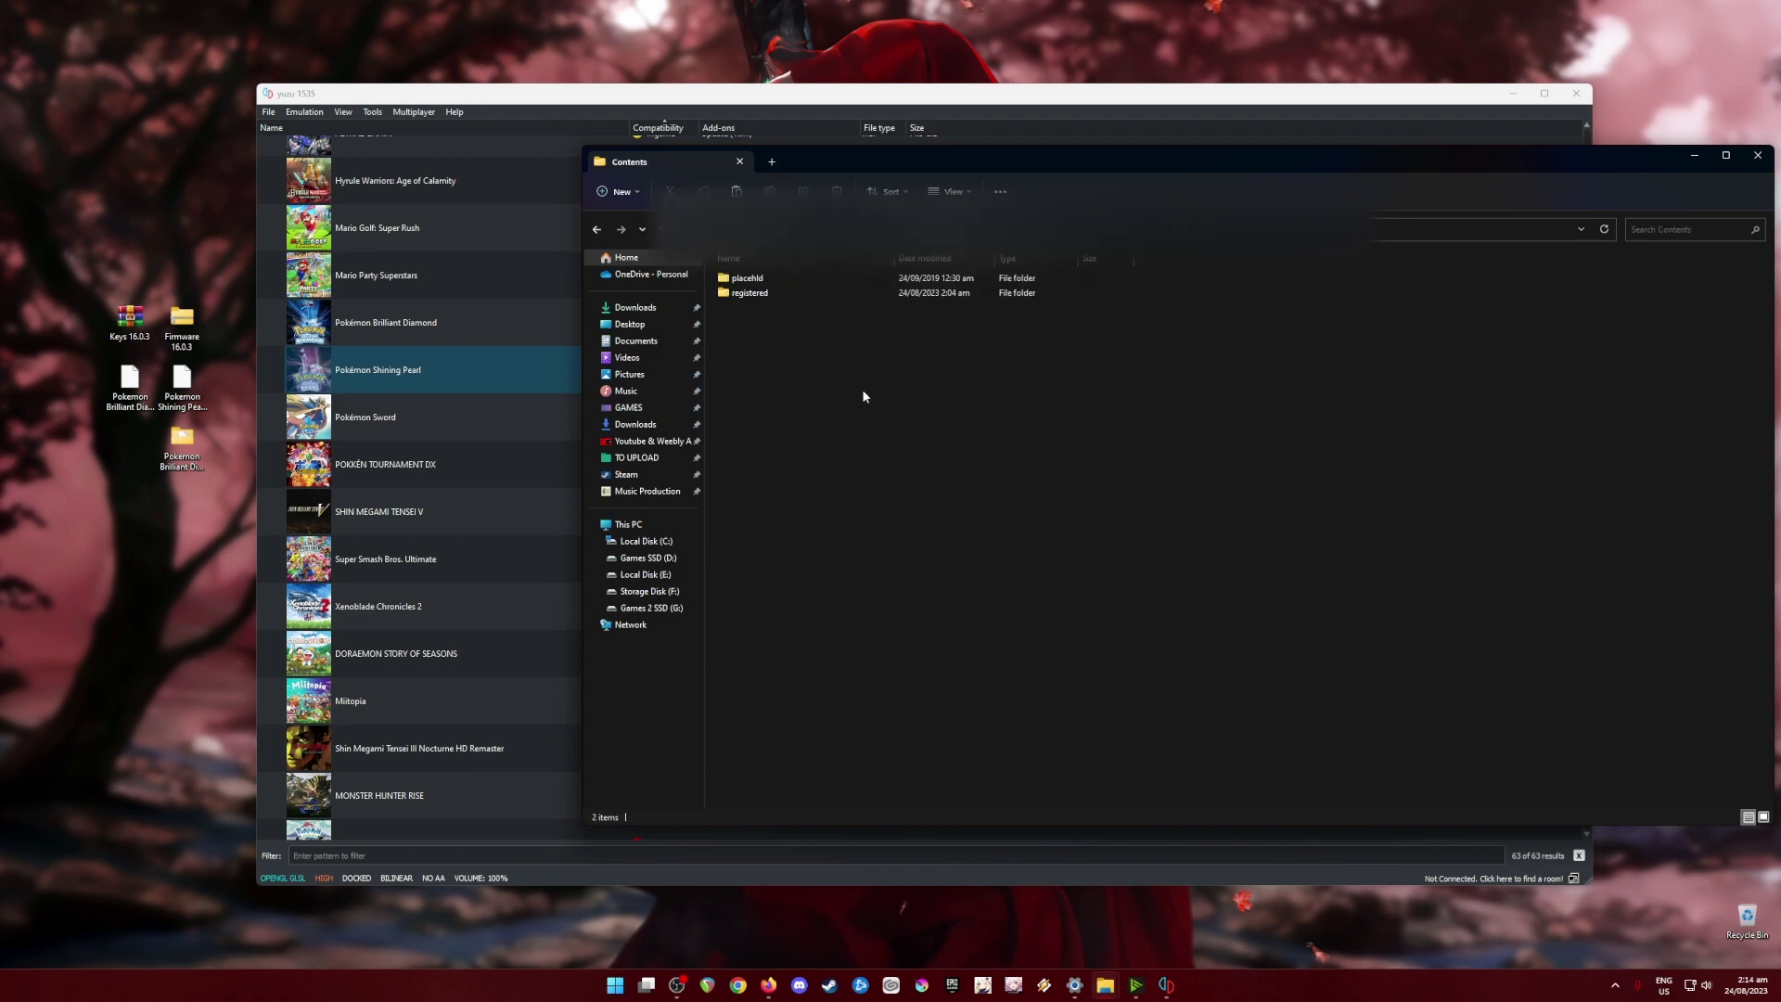
double_click(790, 294)
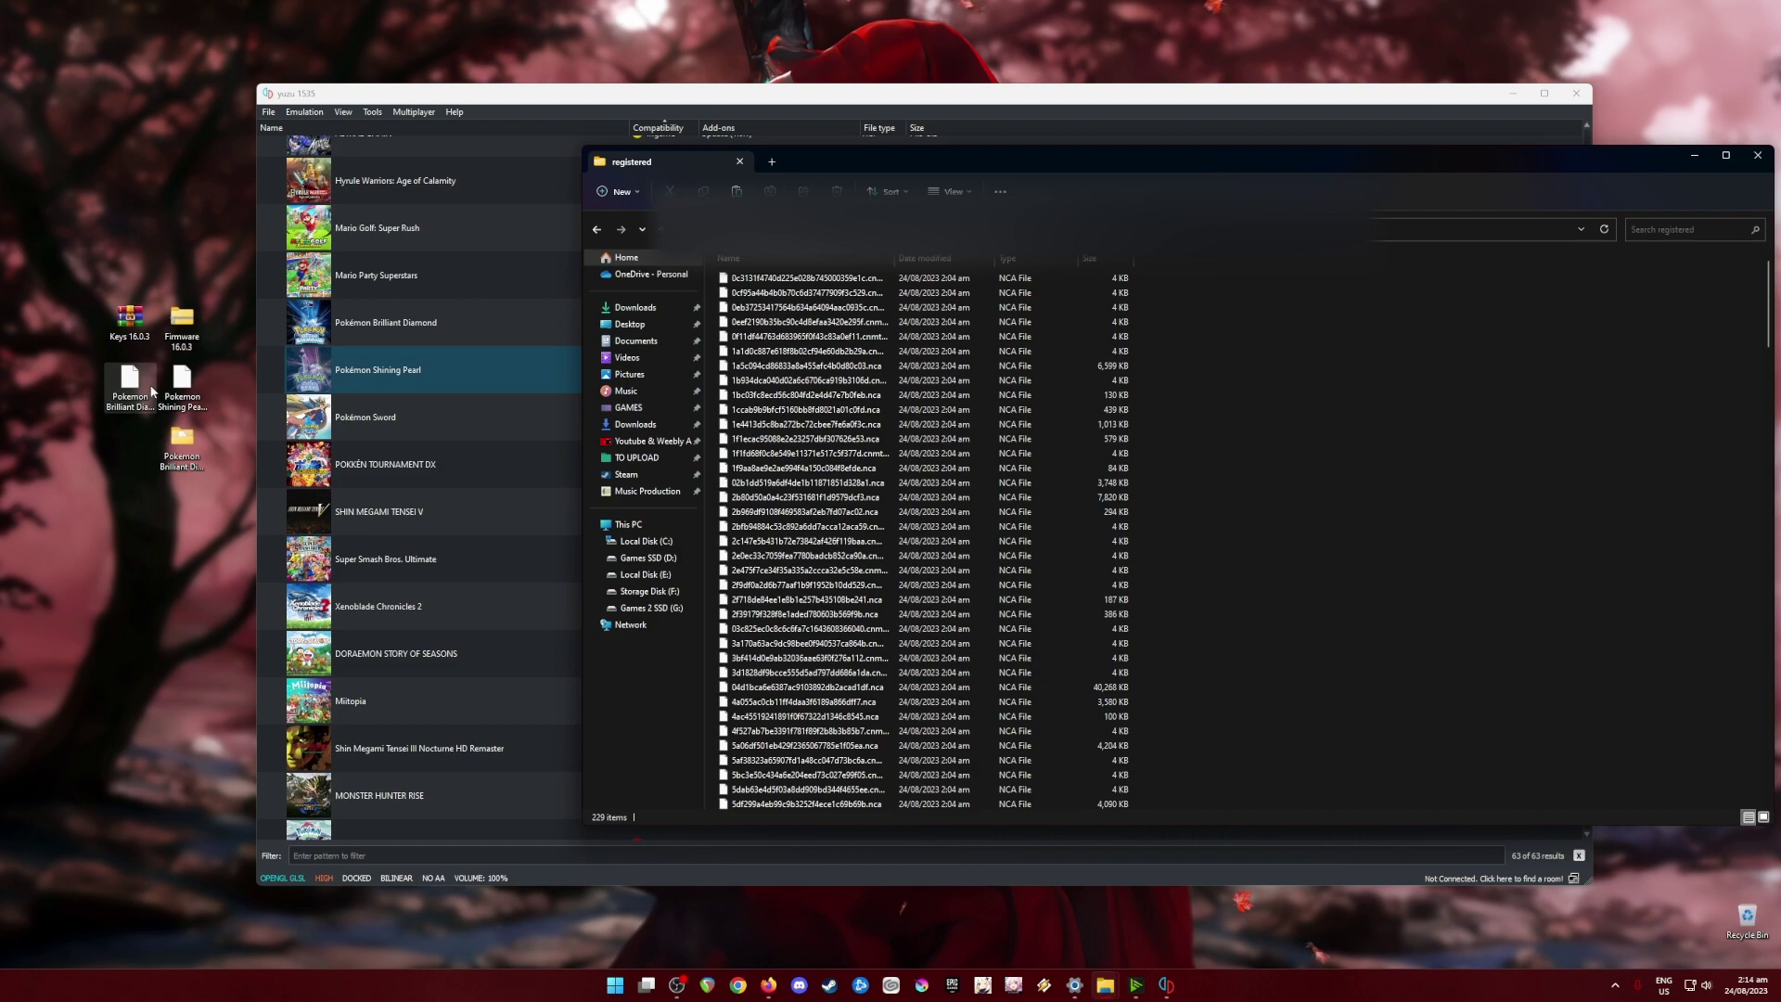
Paste all Firmware 16.0.3 NCA files into registered, replacing existing files, and close Explorer.
double_click(180, 342)
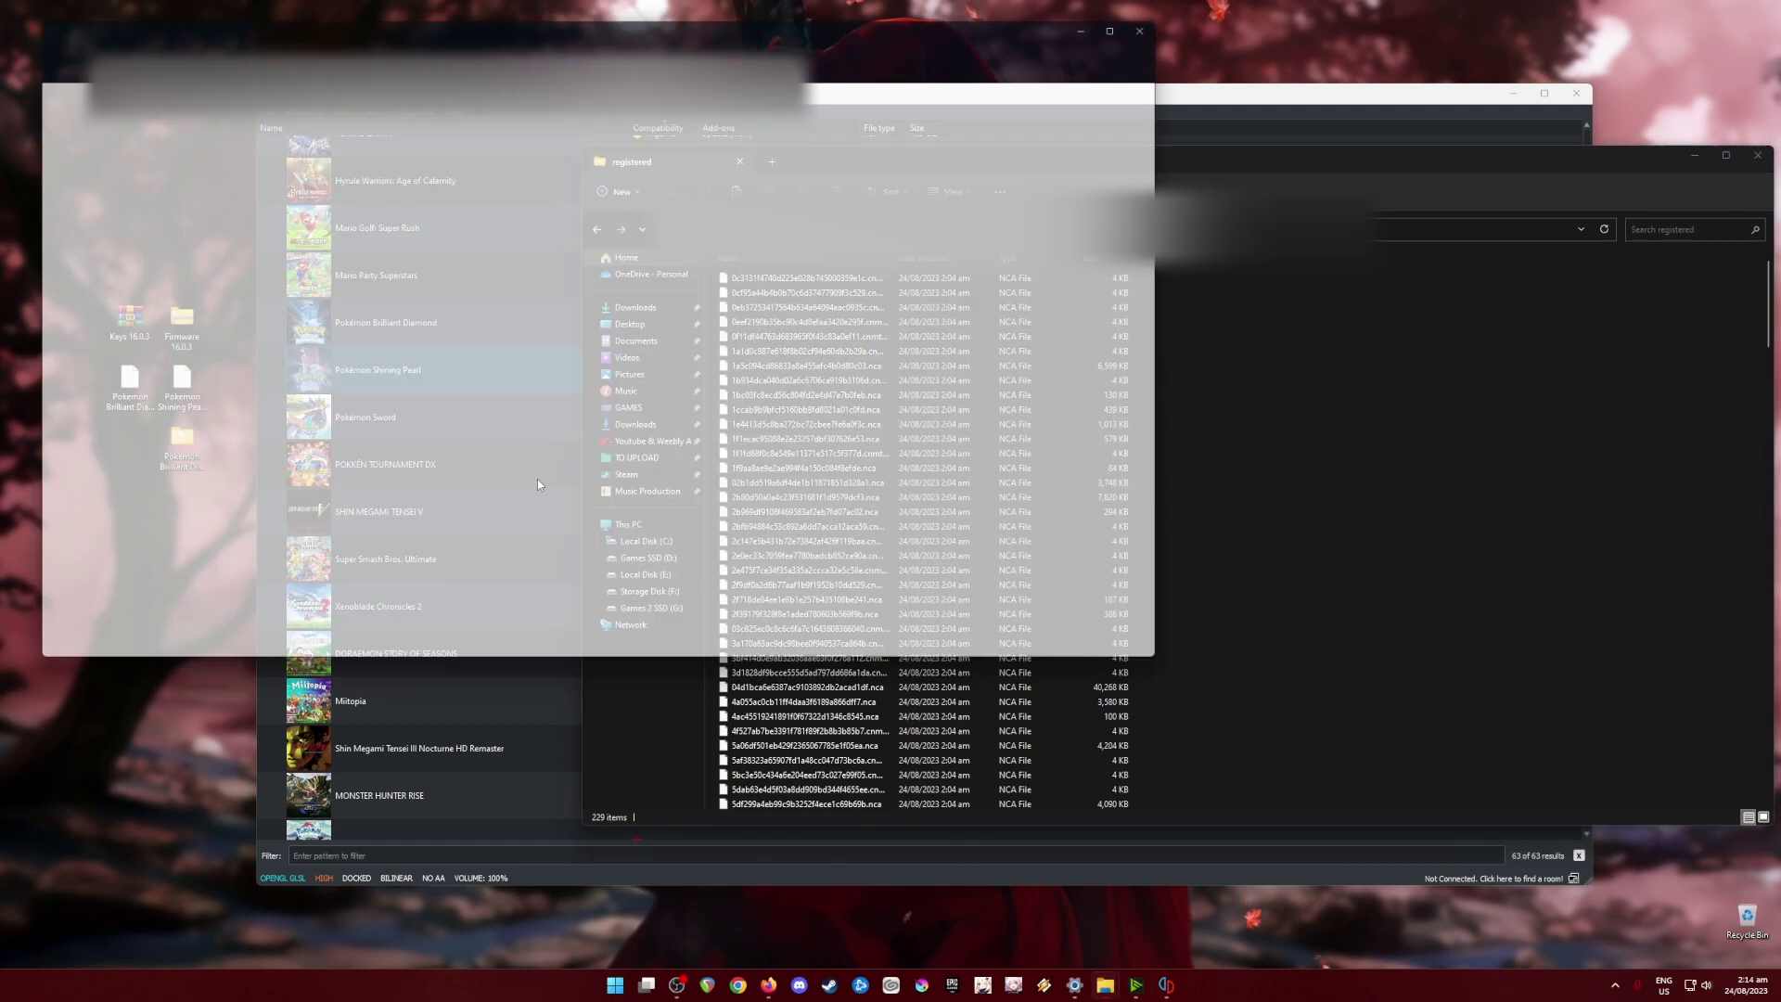
key(ctrl+a)
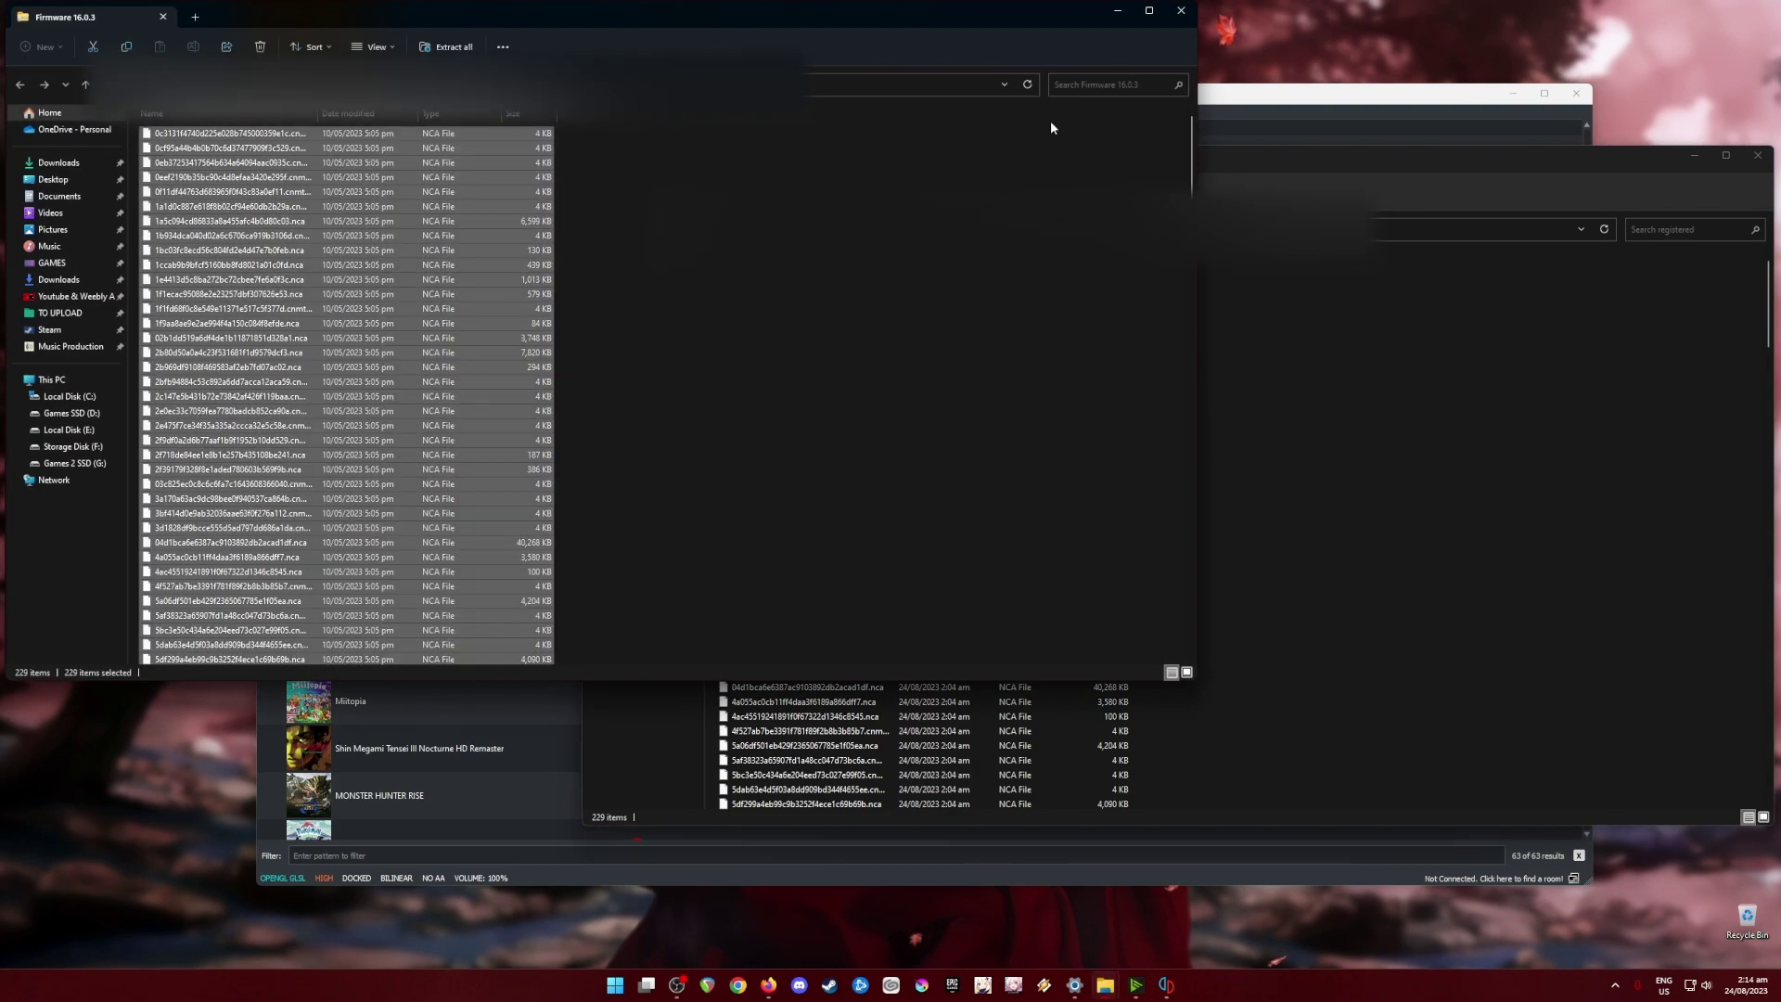
click(1180, 10)
right_click(1322, 415)
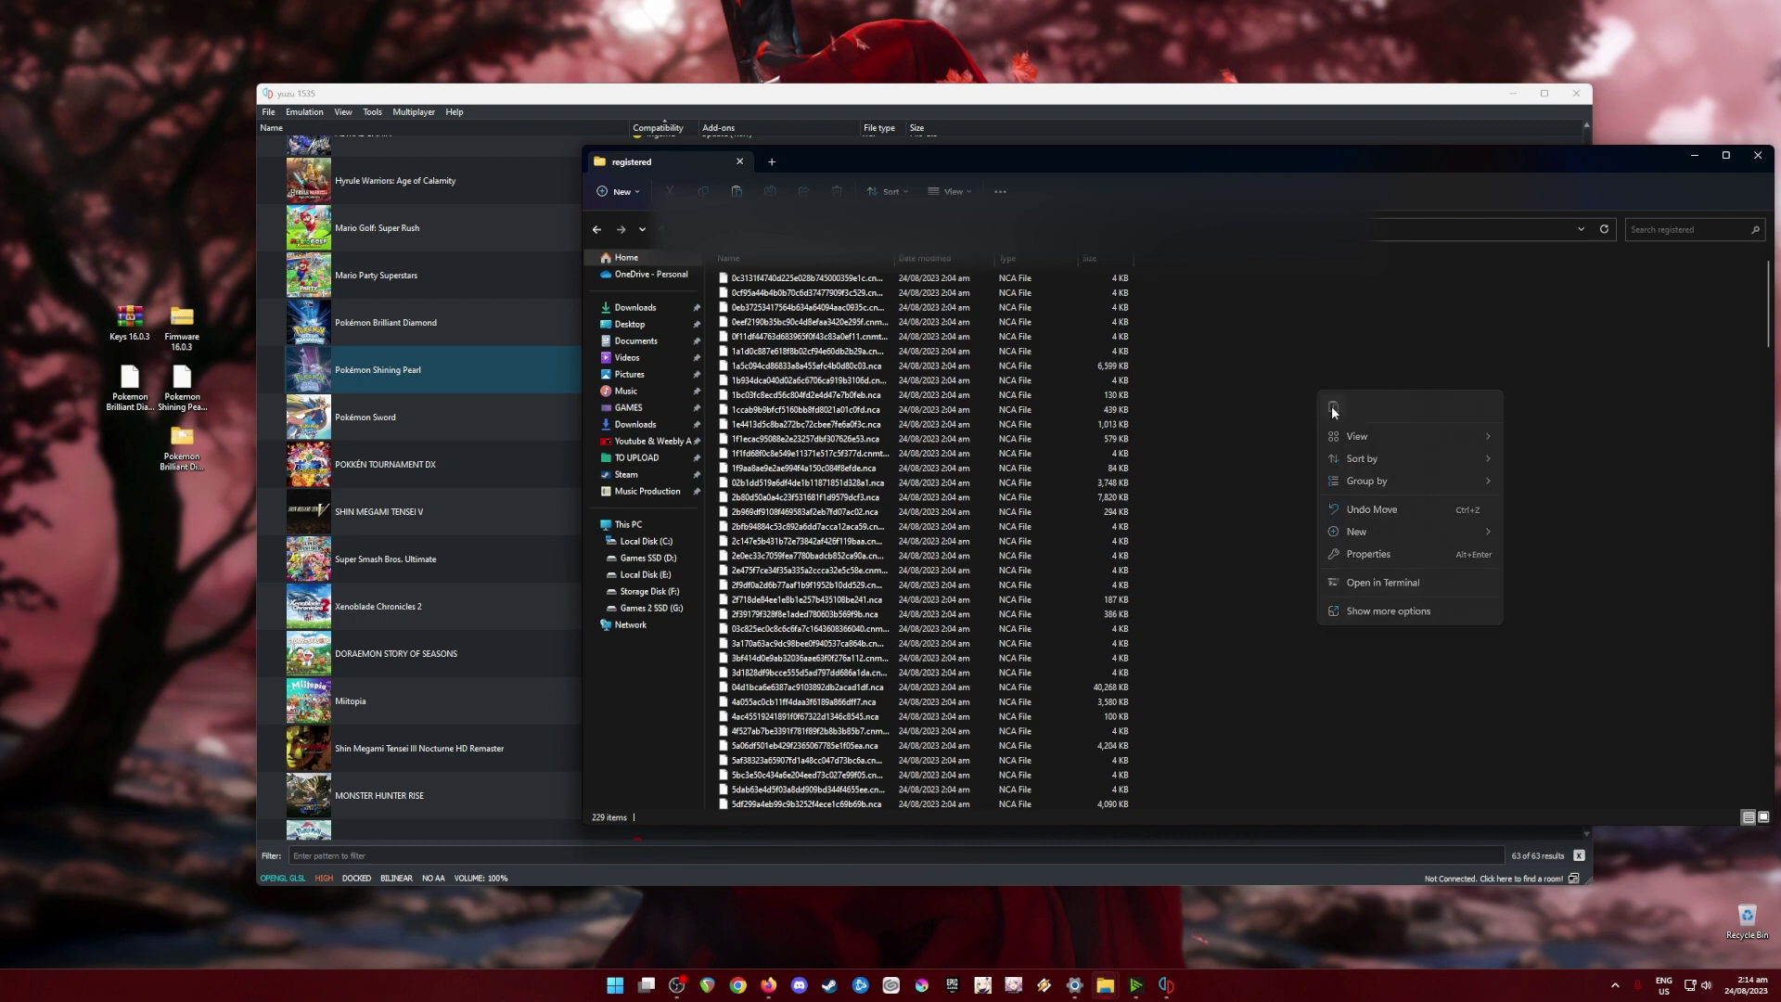
click(1332, 404)
click(886, 380)
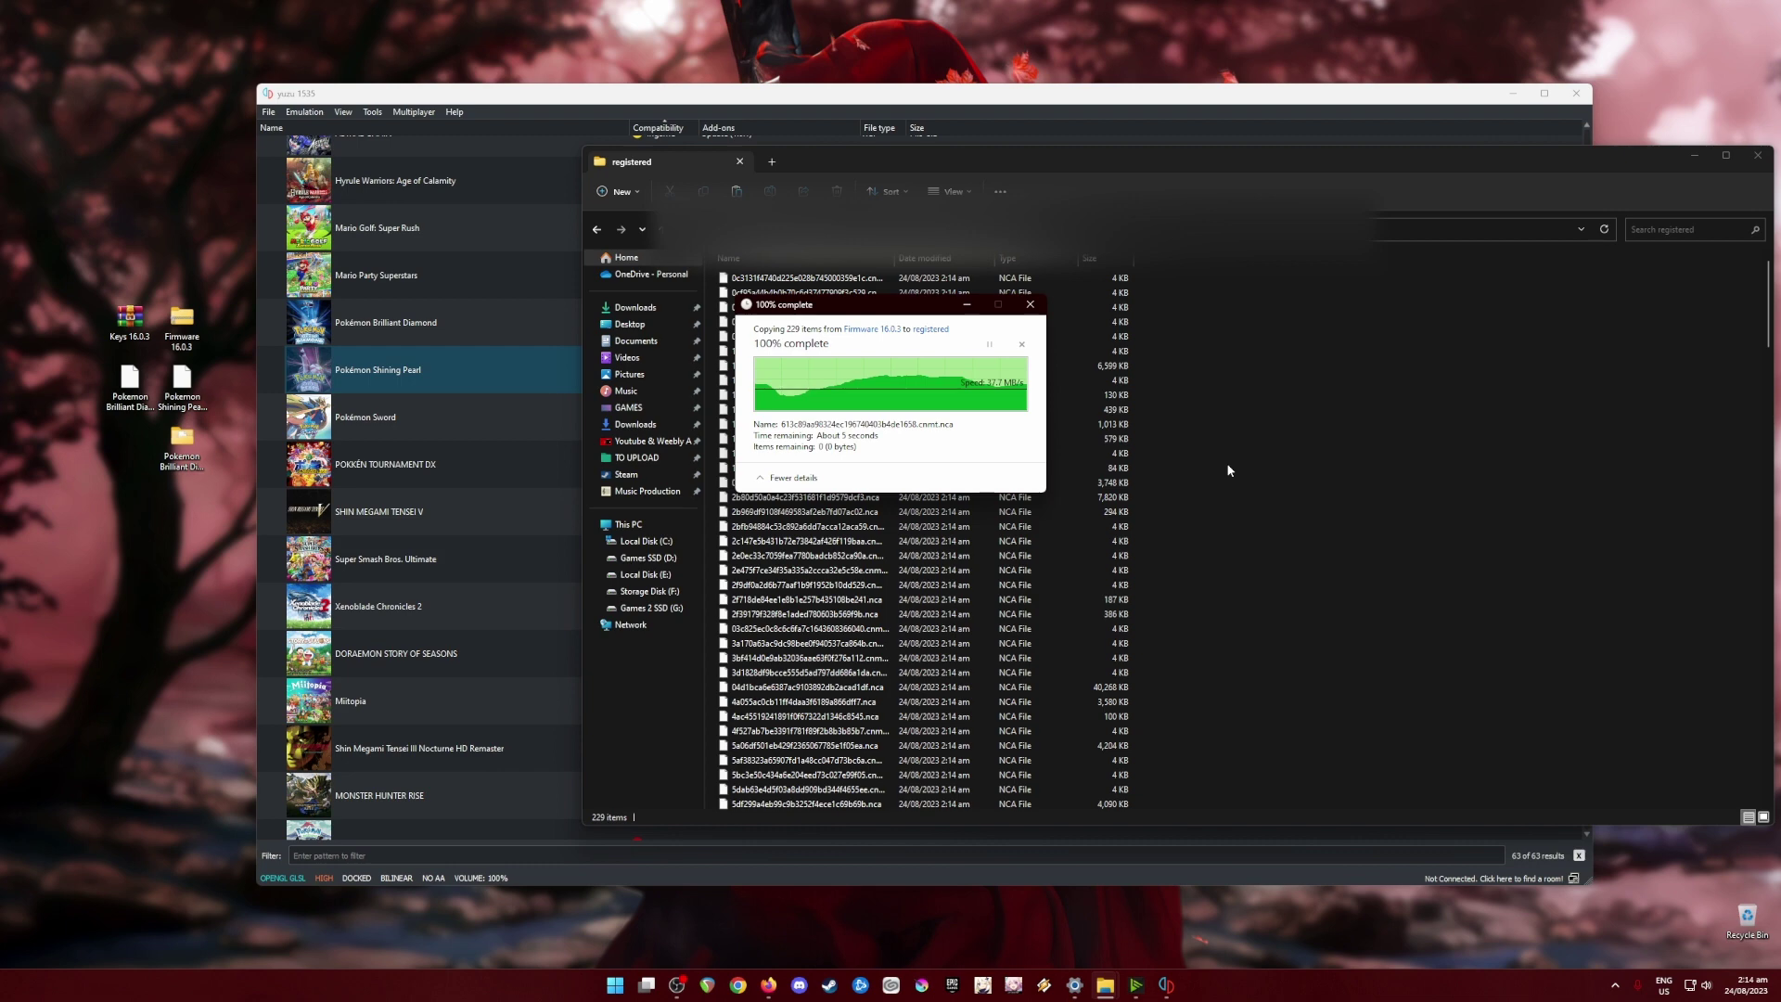
click(1763, 160)
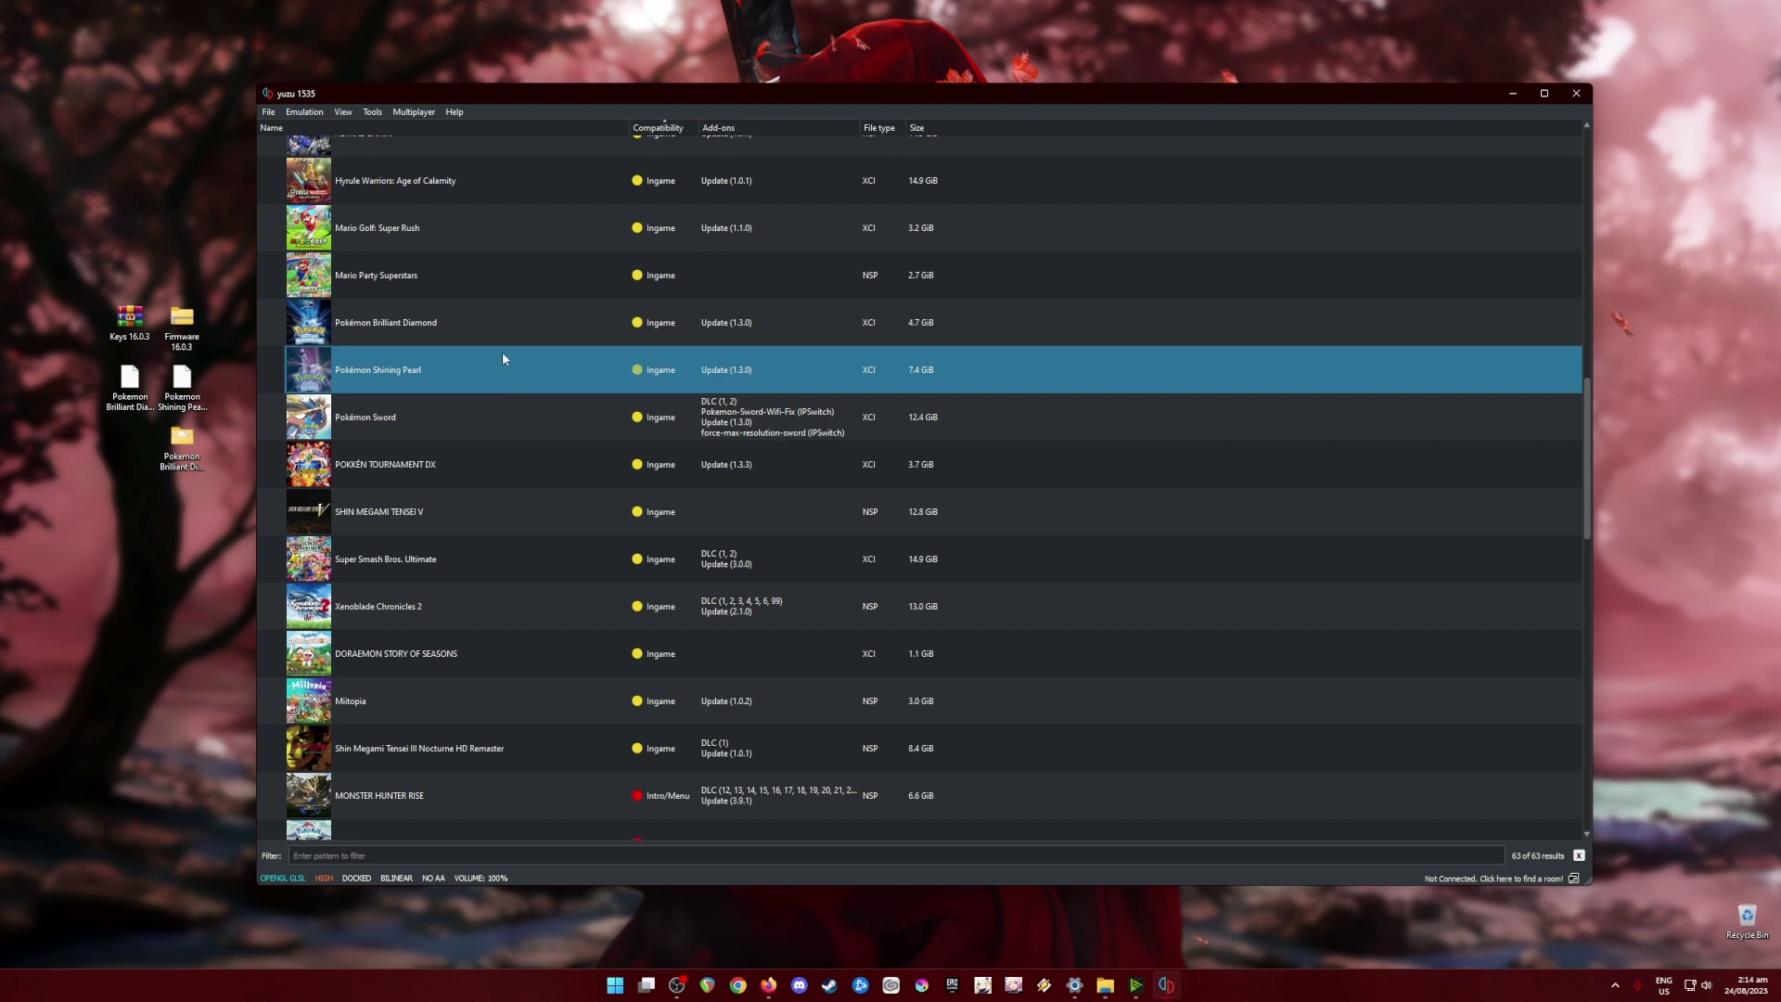
click(185, 441)
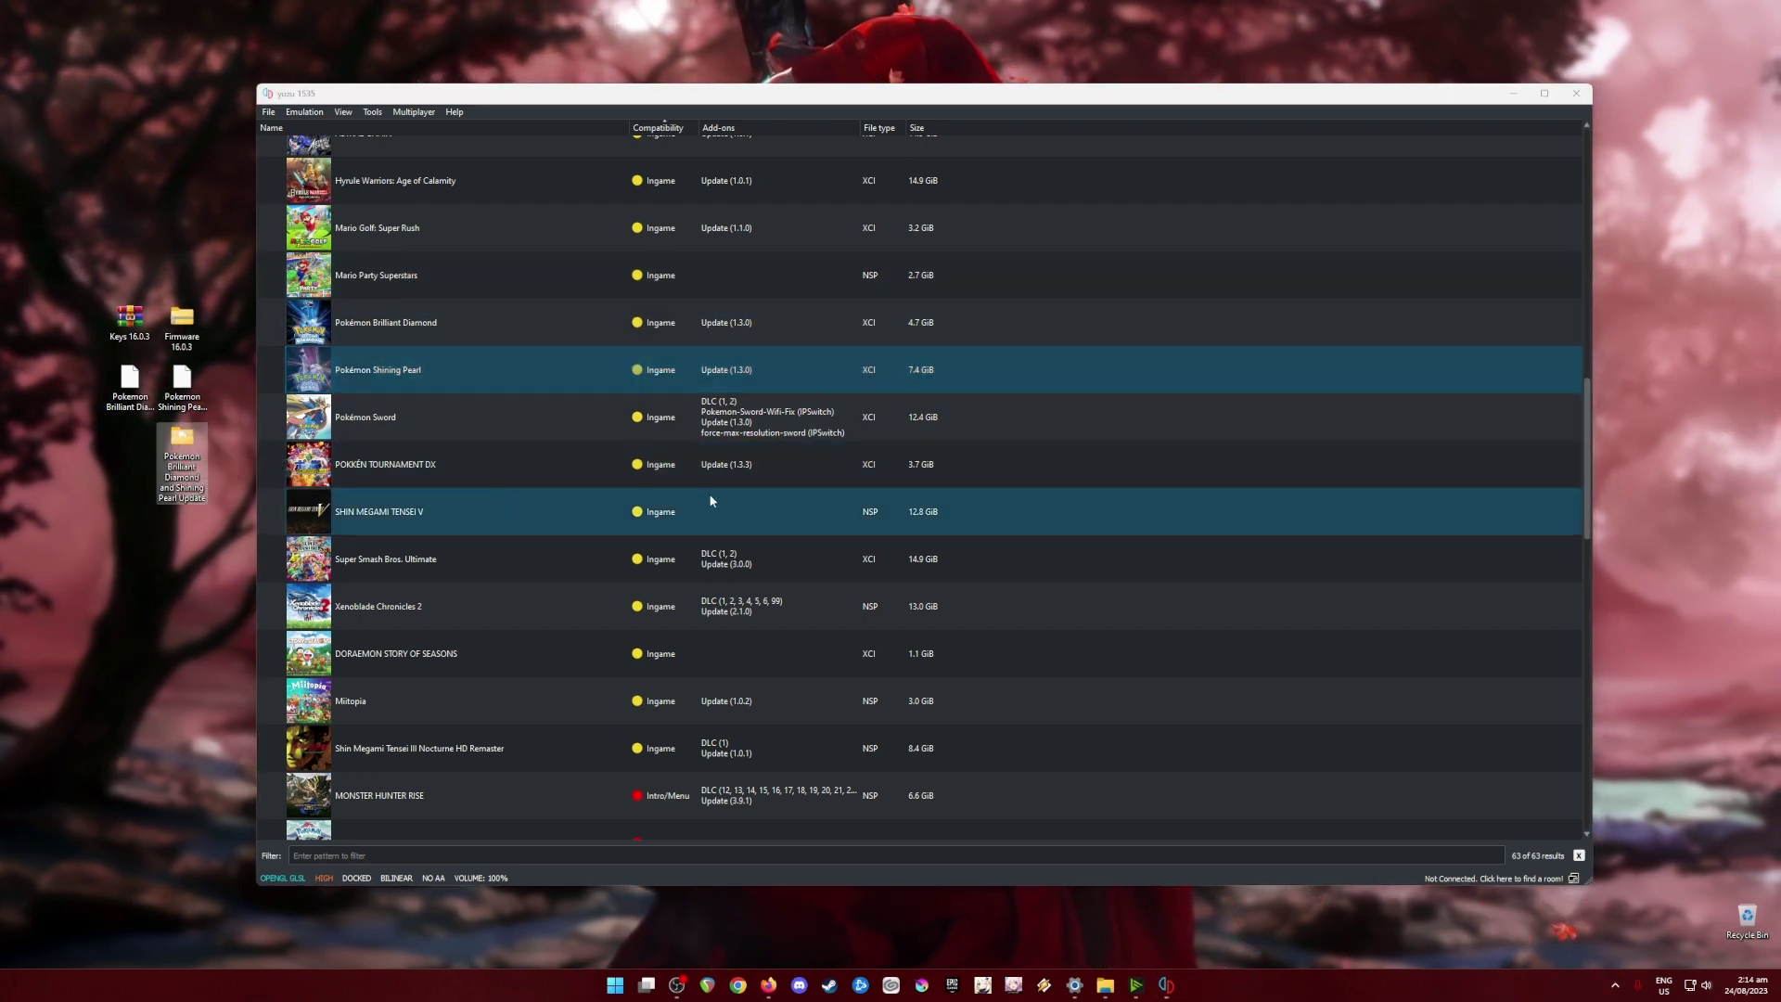
click(267, 112)
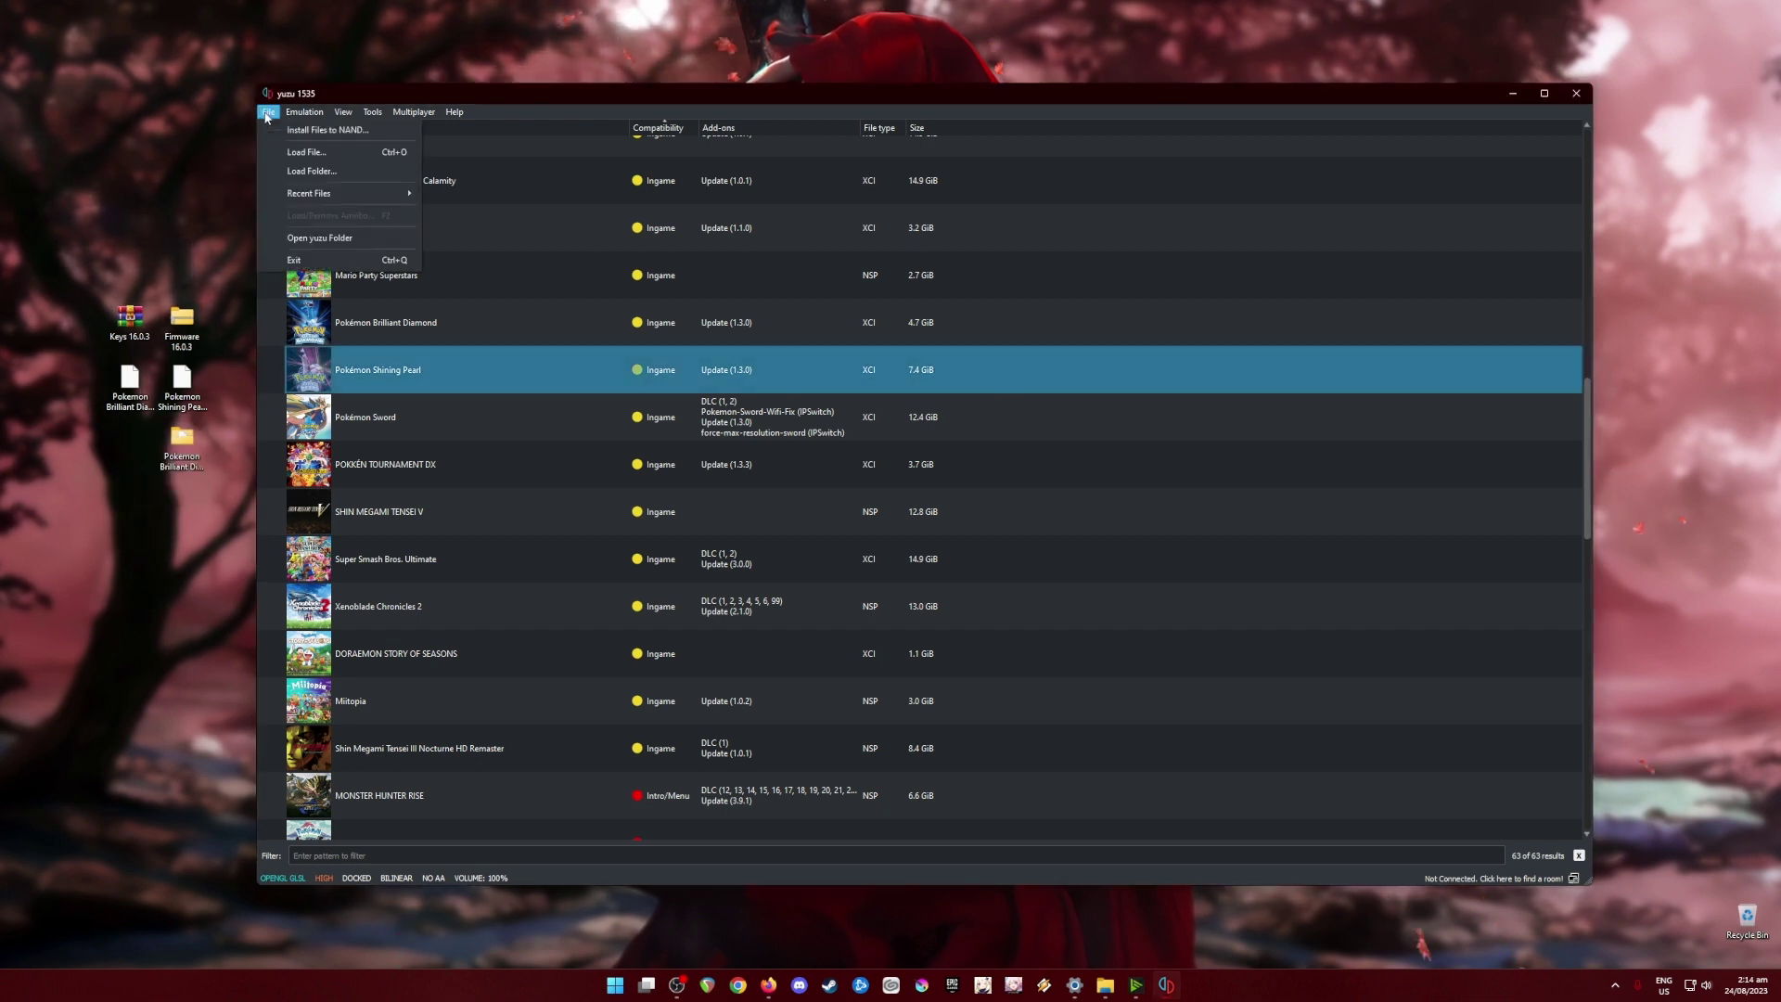
click(307, 132)
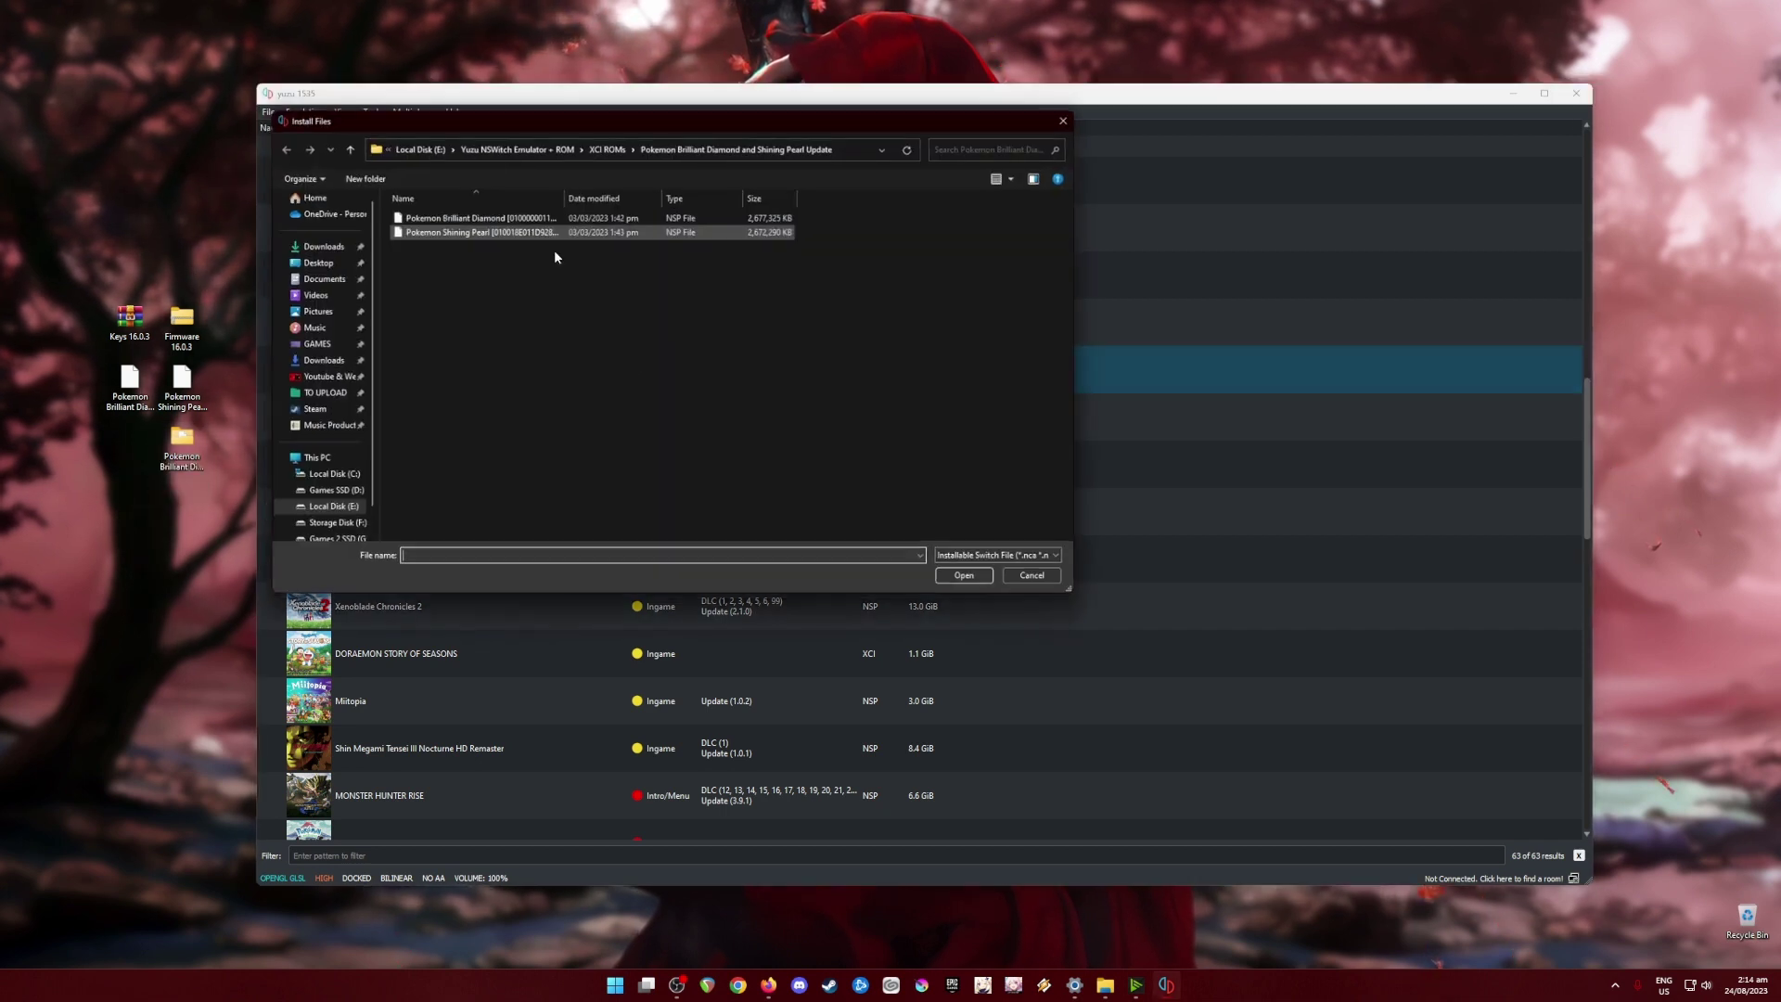
click(426, 219)
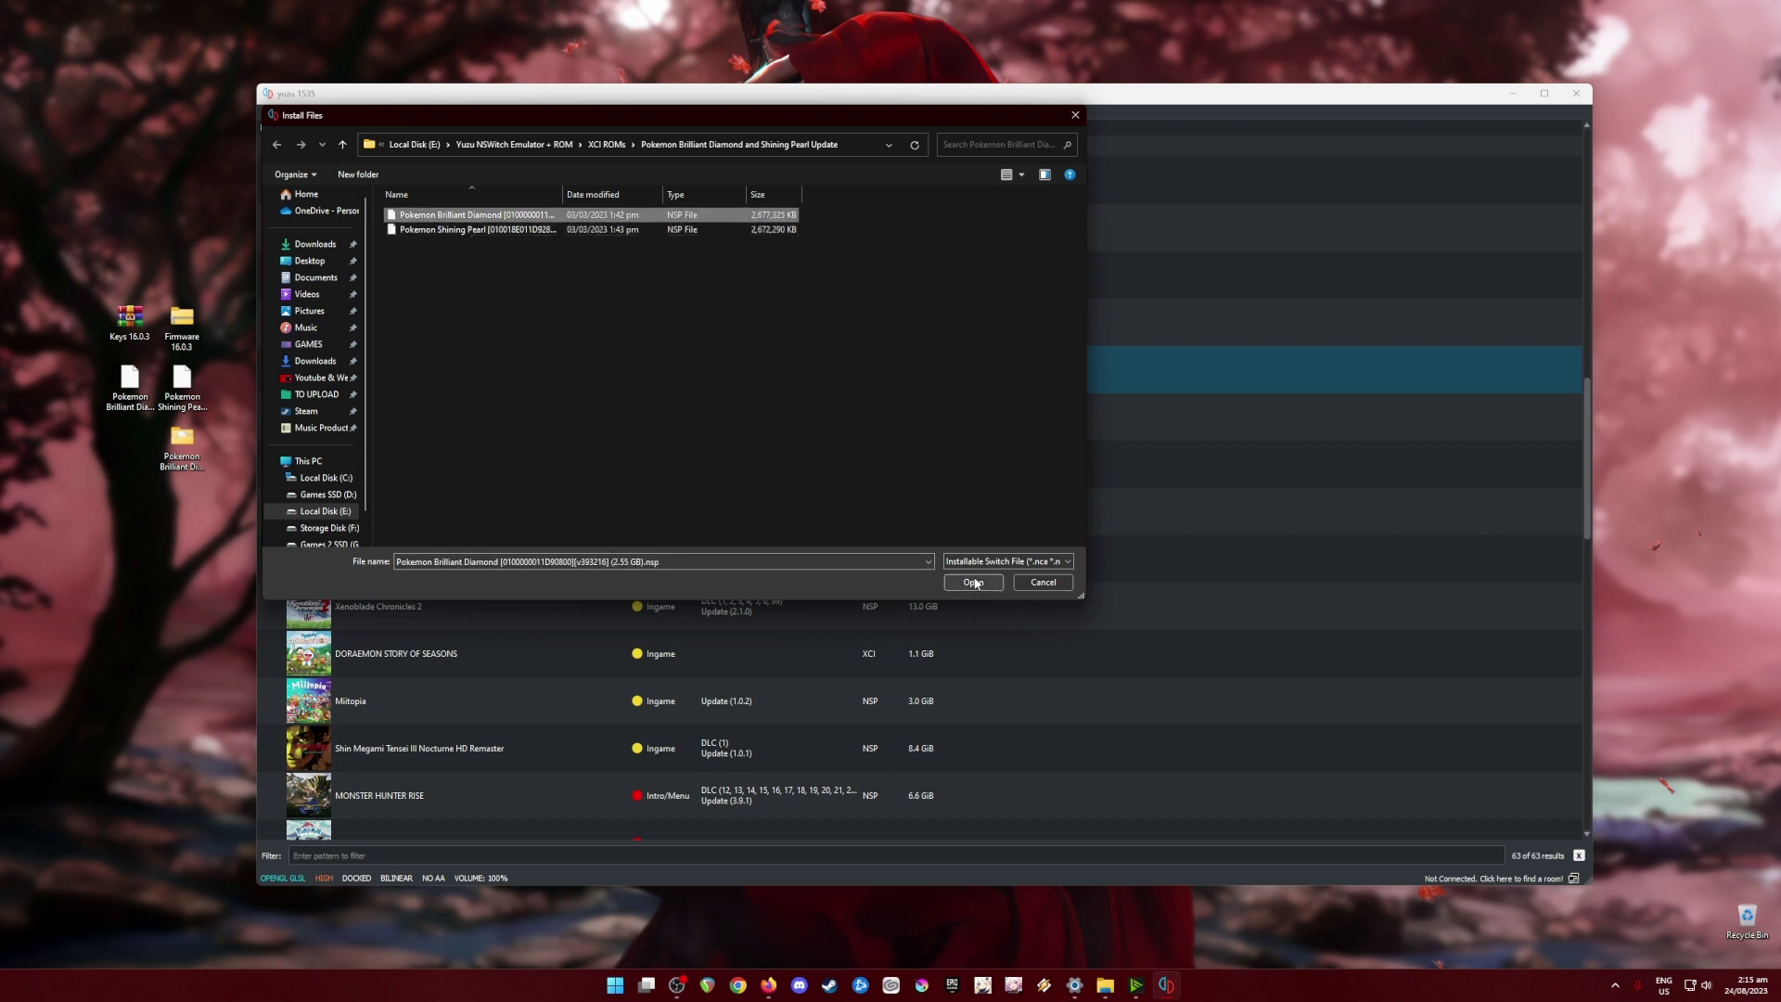
click(1078, 120)
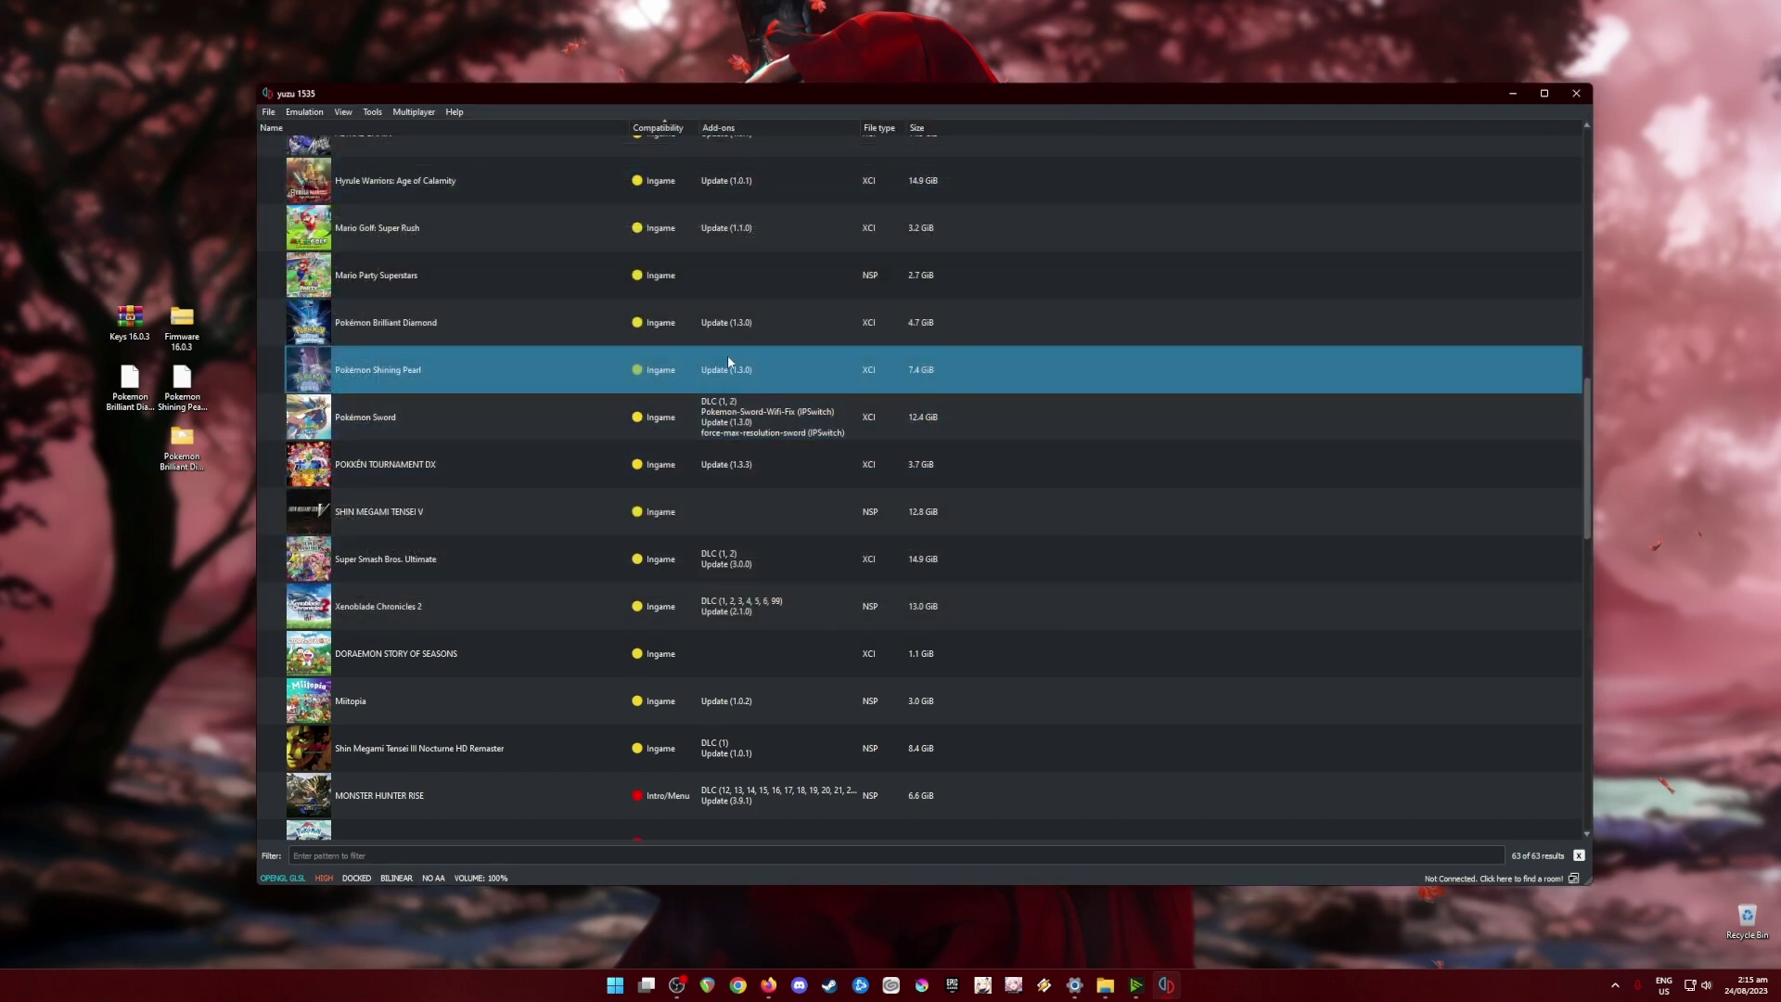
click(726, 331)
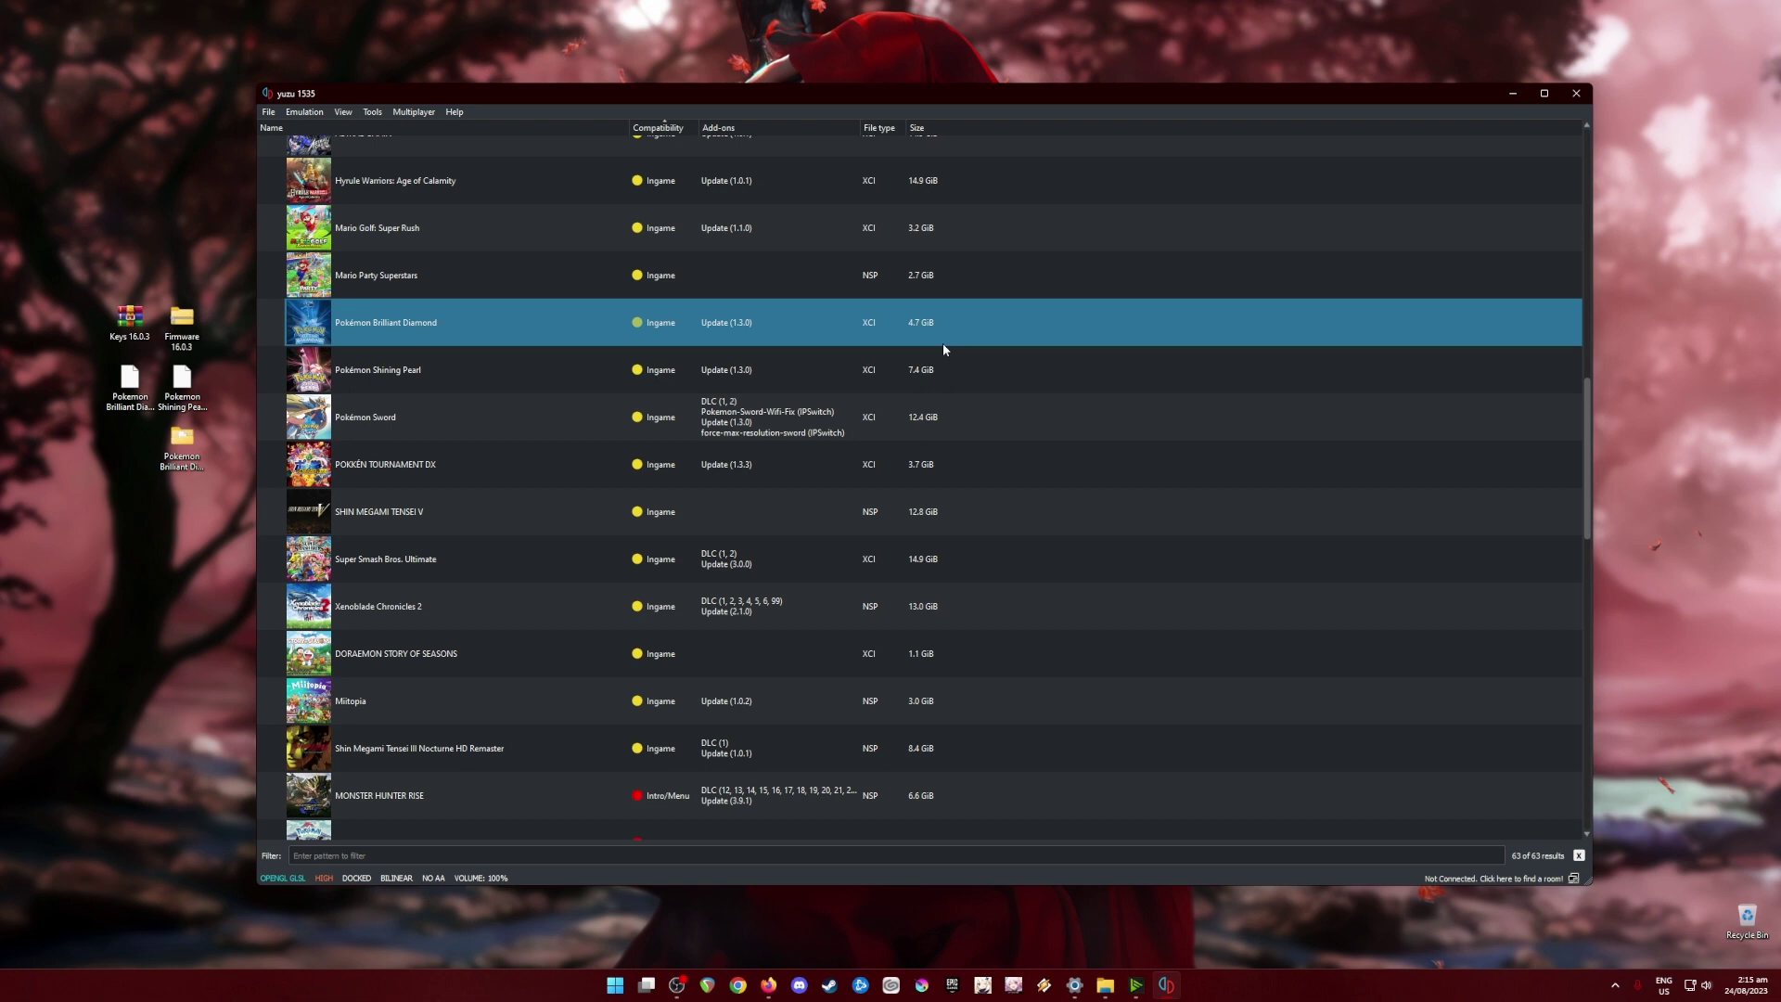
Open Emulation > Configure and step through System and CPU to Graphics (OpenGL, 2X resolution).
click(303, 111)
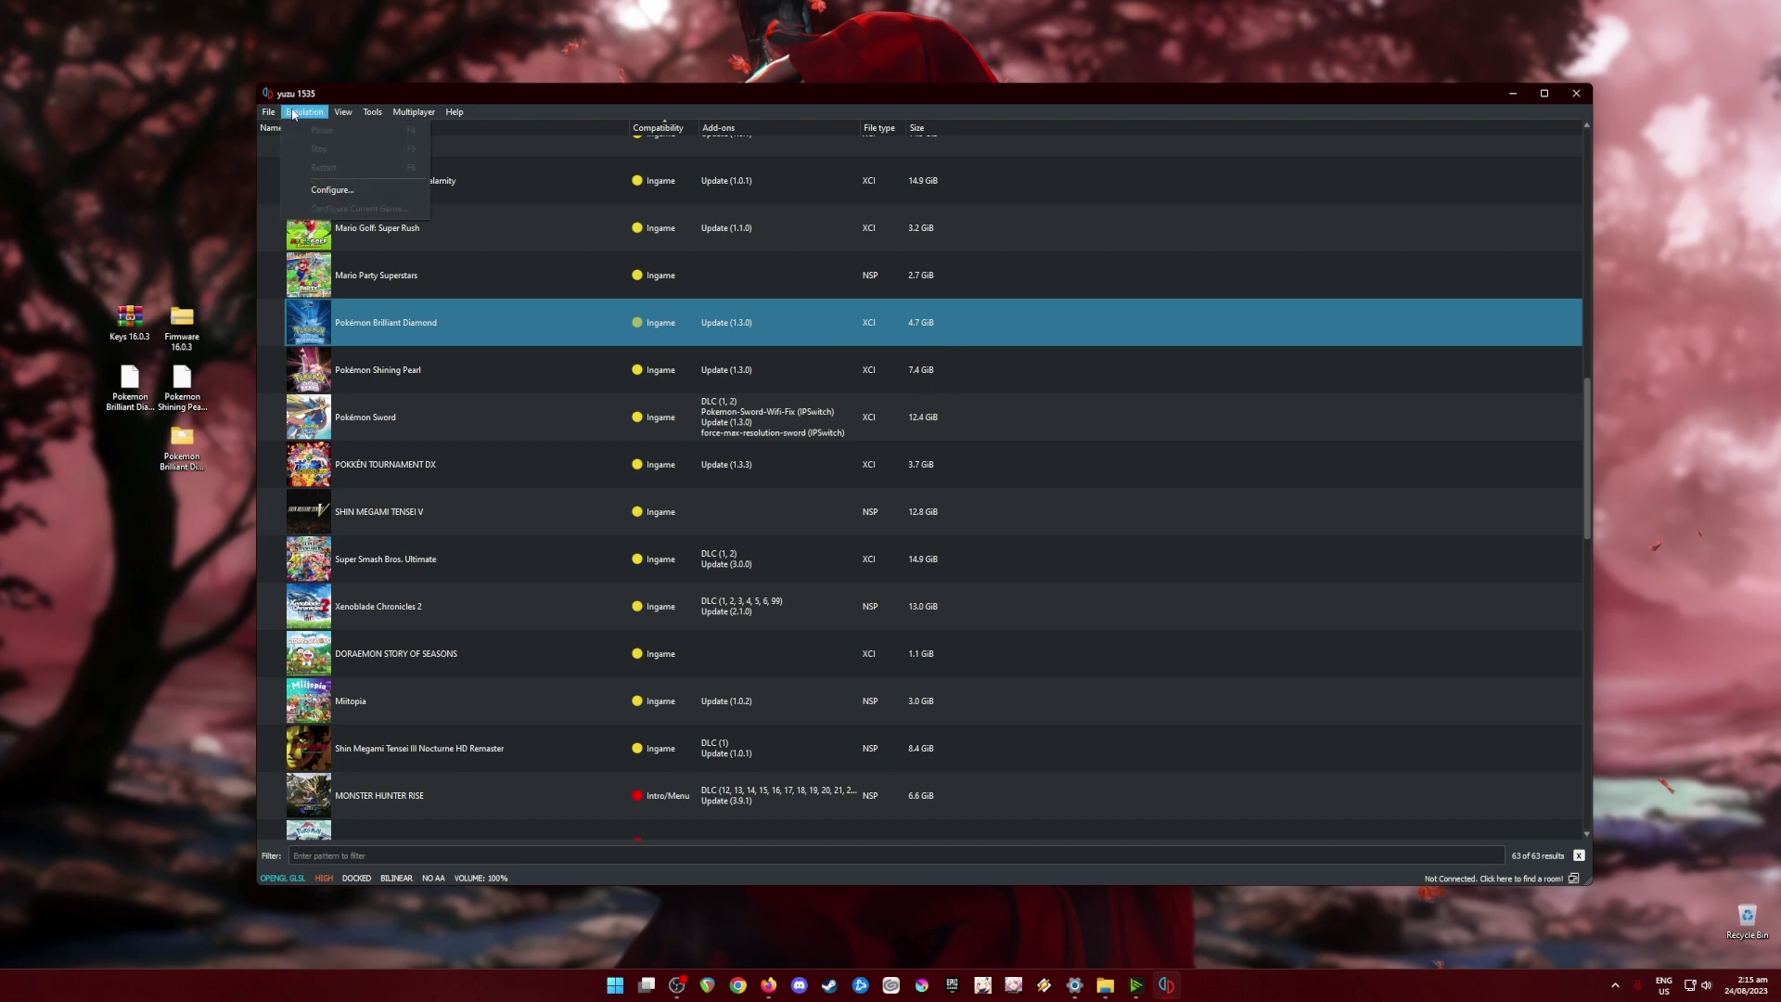
click(325, 197)
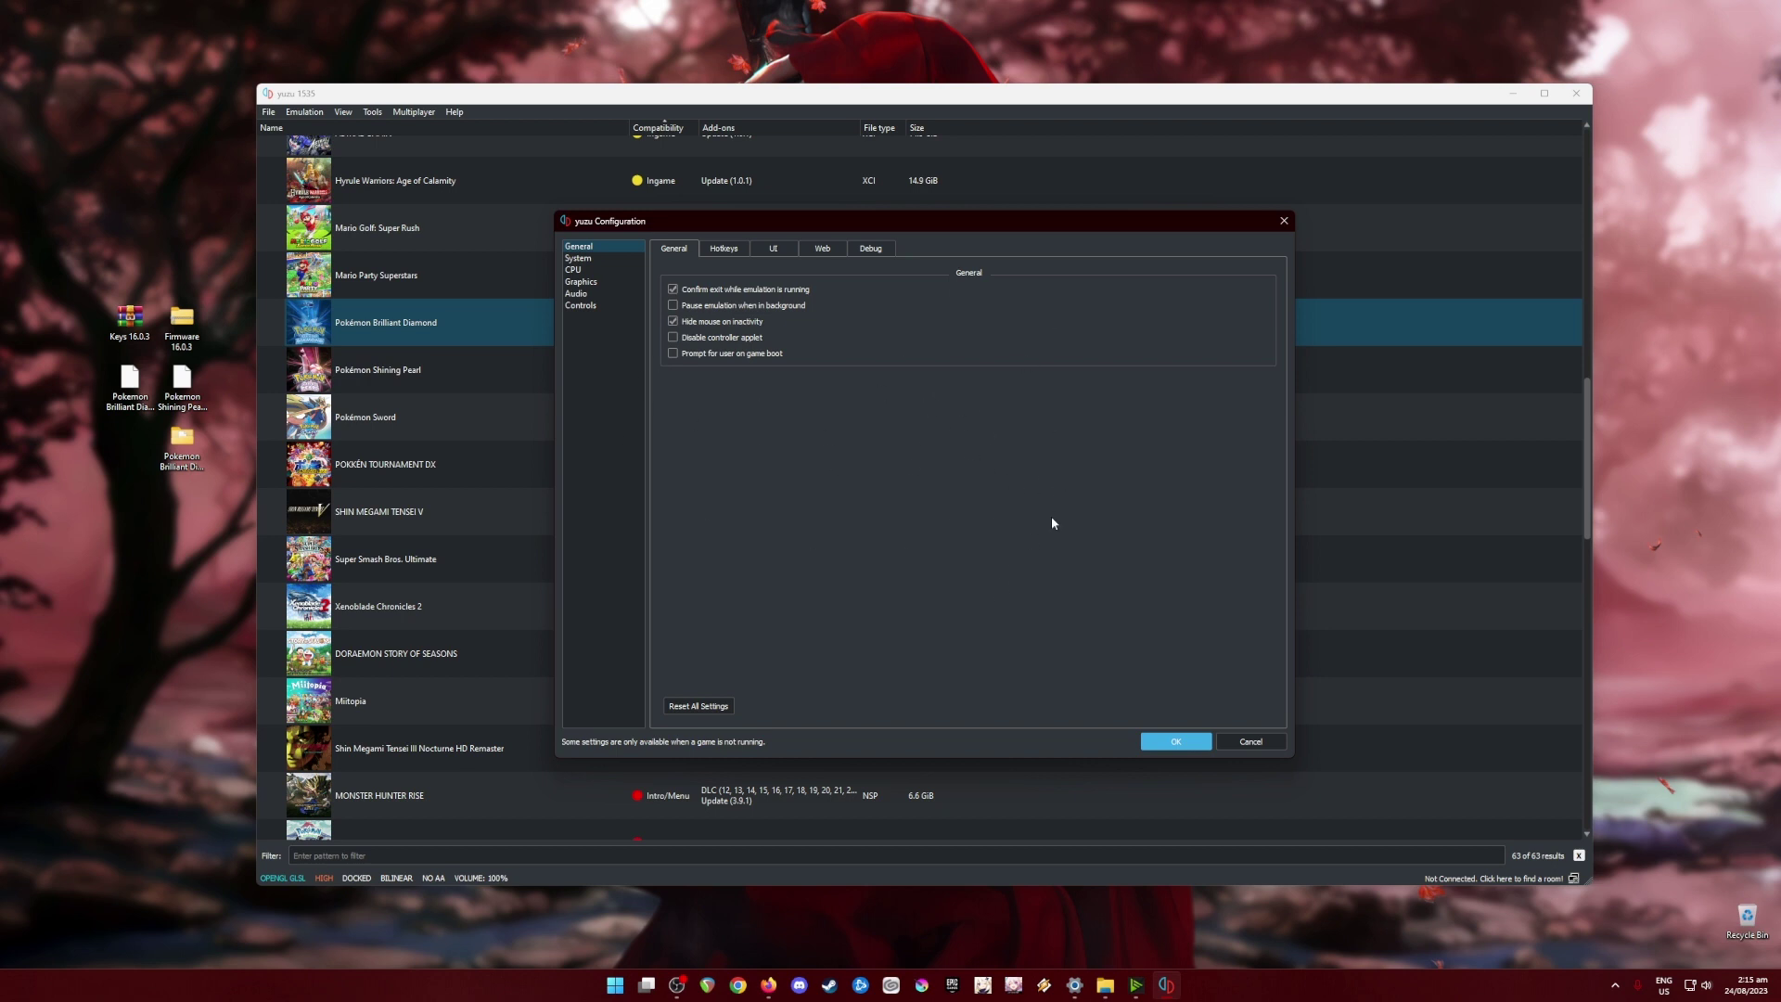
click(603, 259)
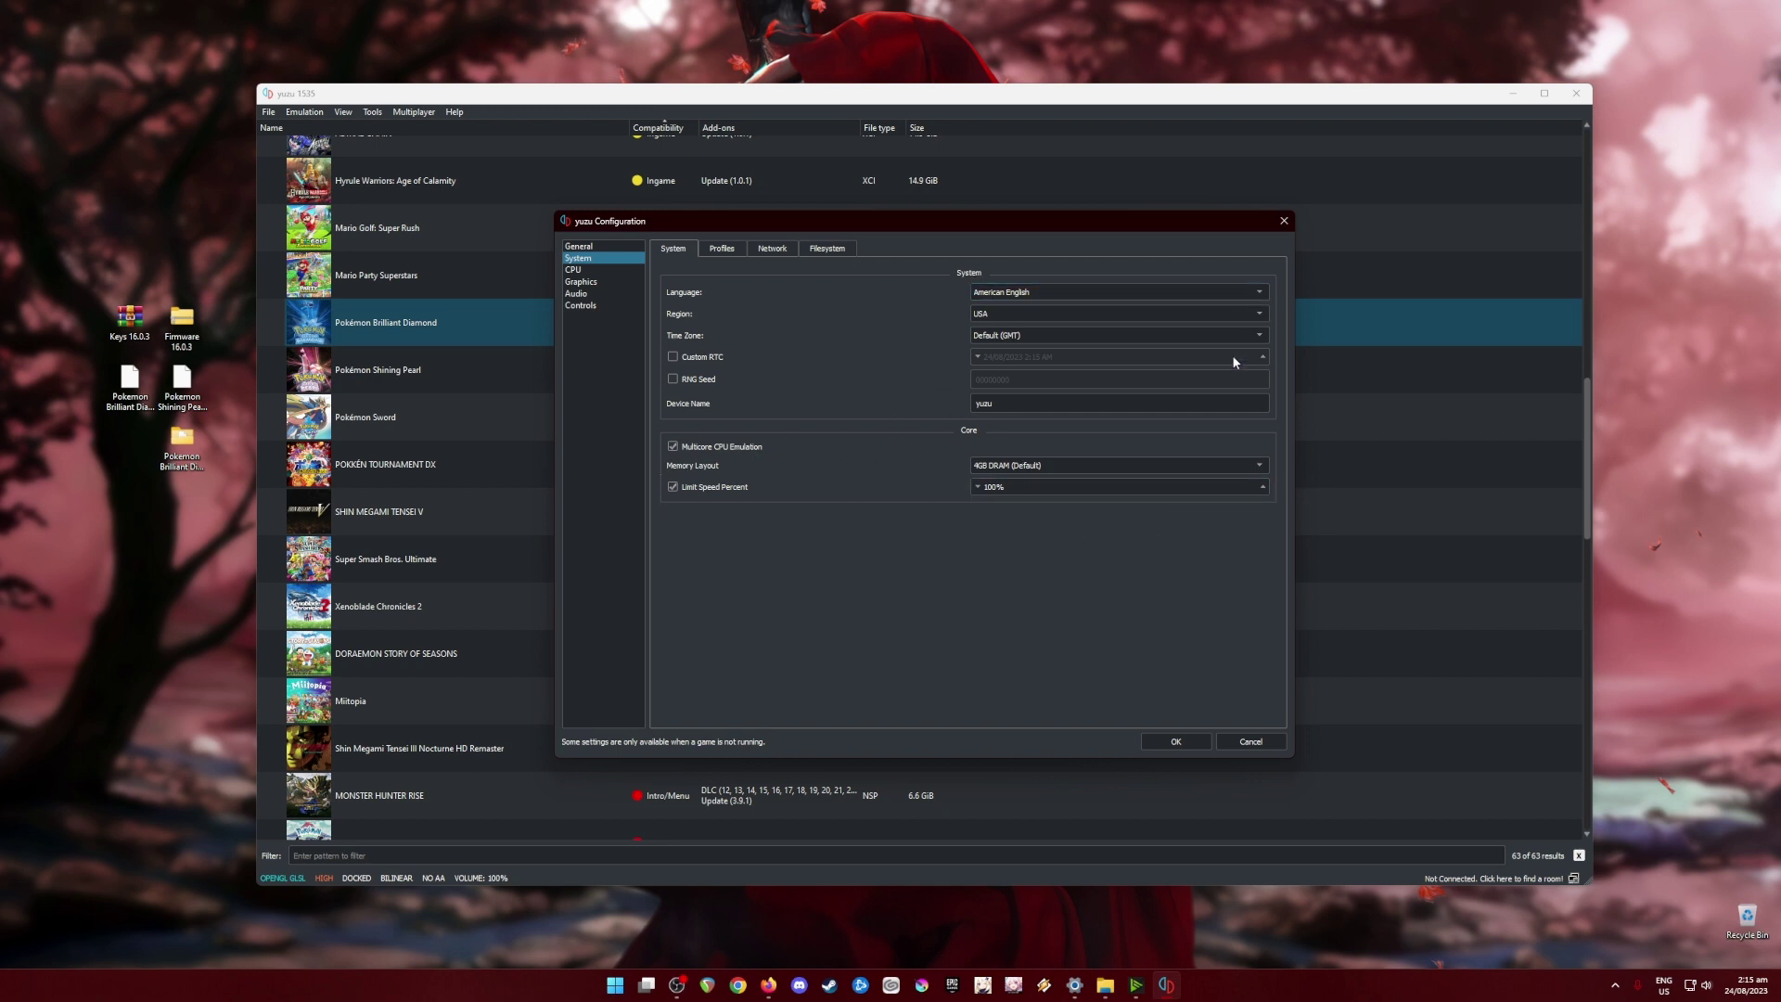
click(575, 270)
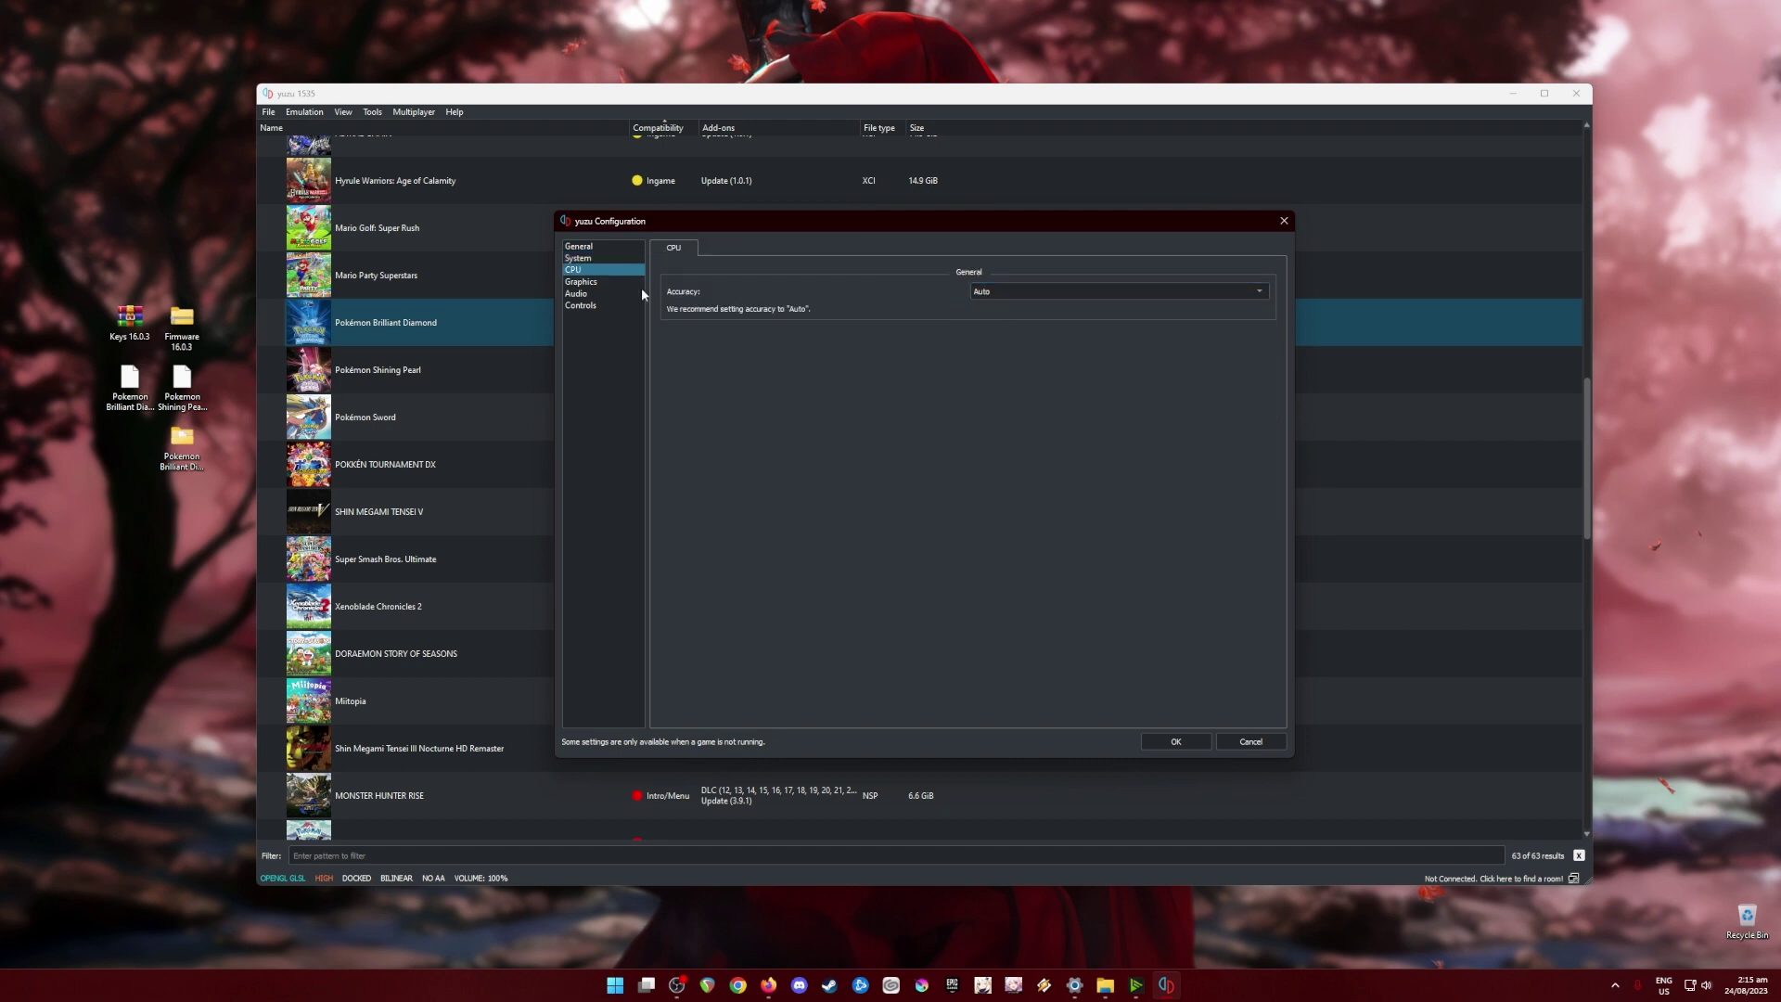
click(580, 282)
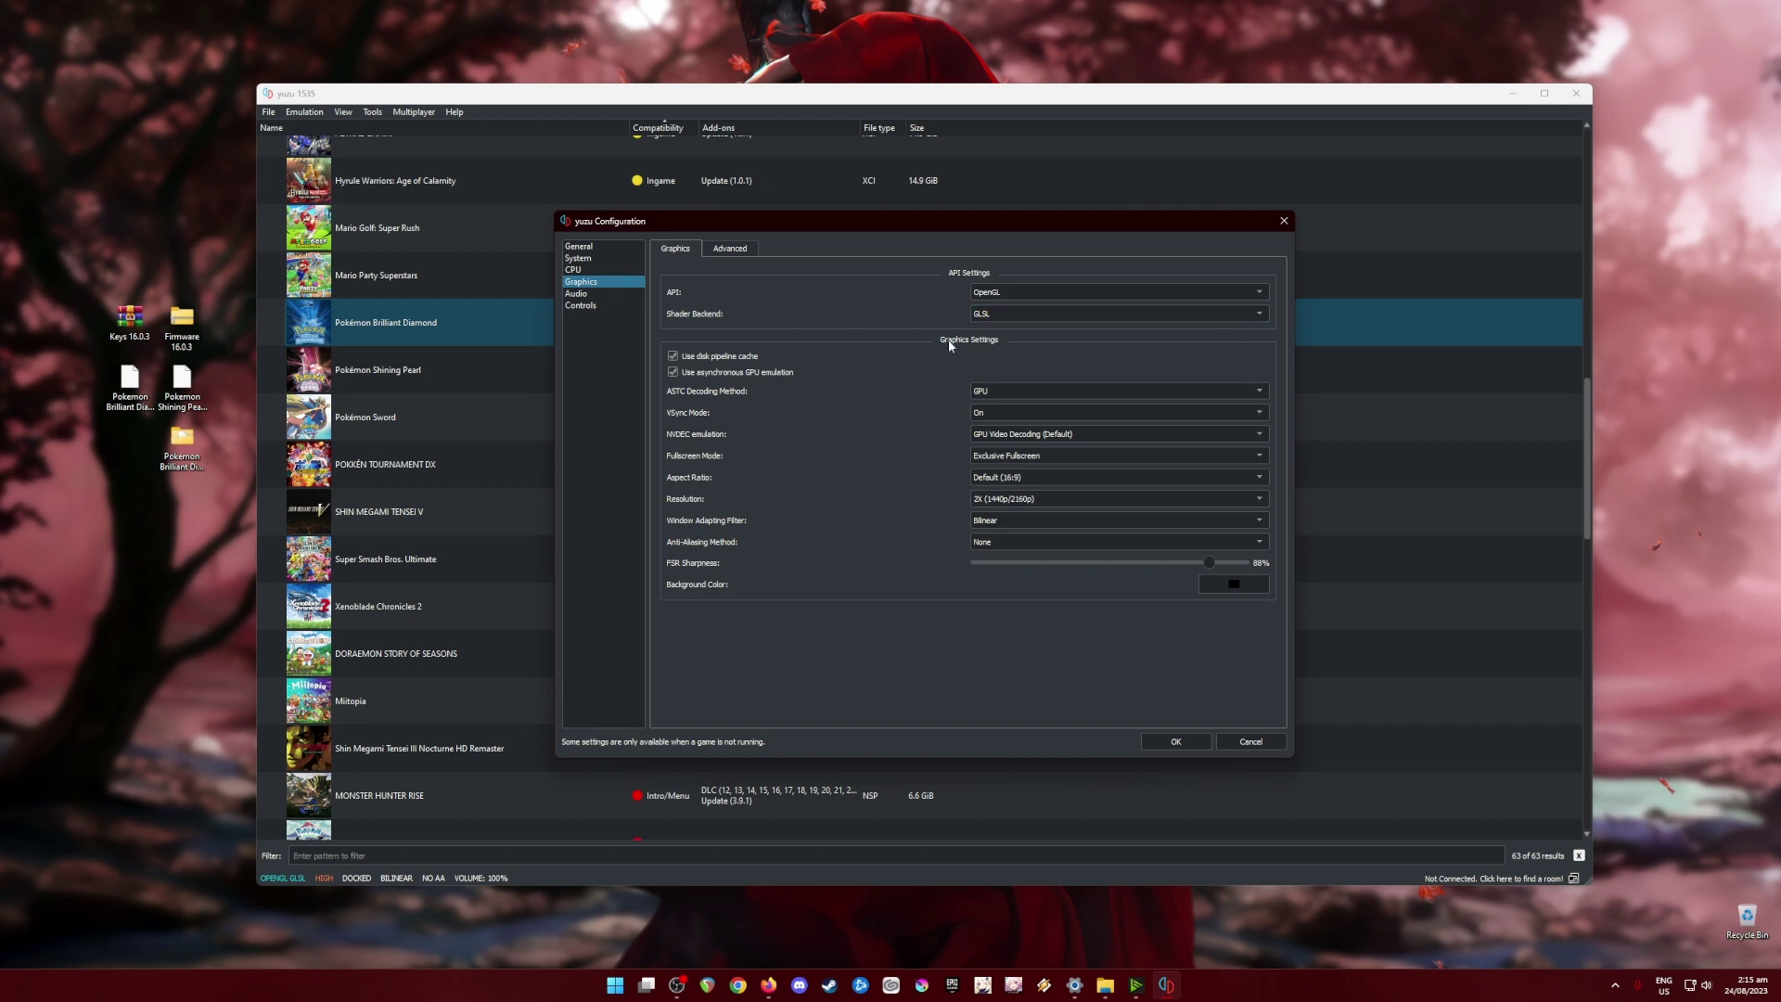
click(991, 295)
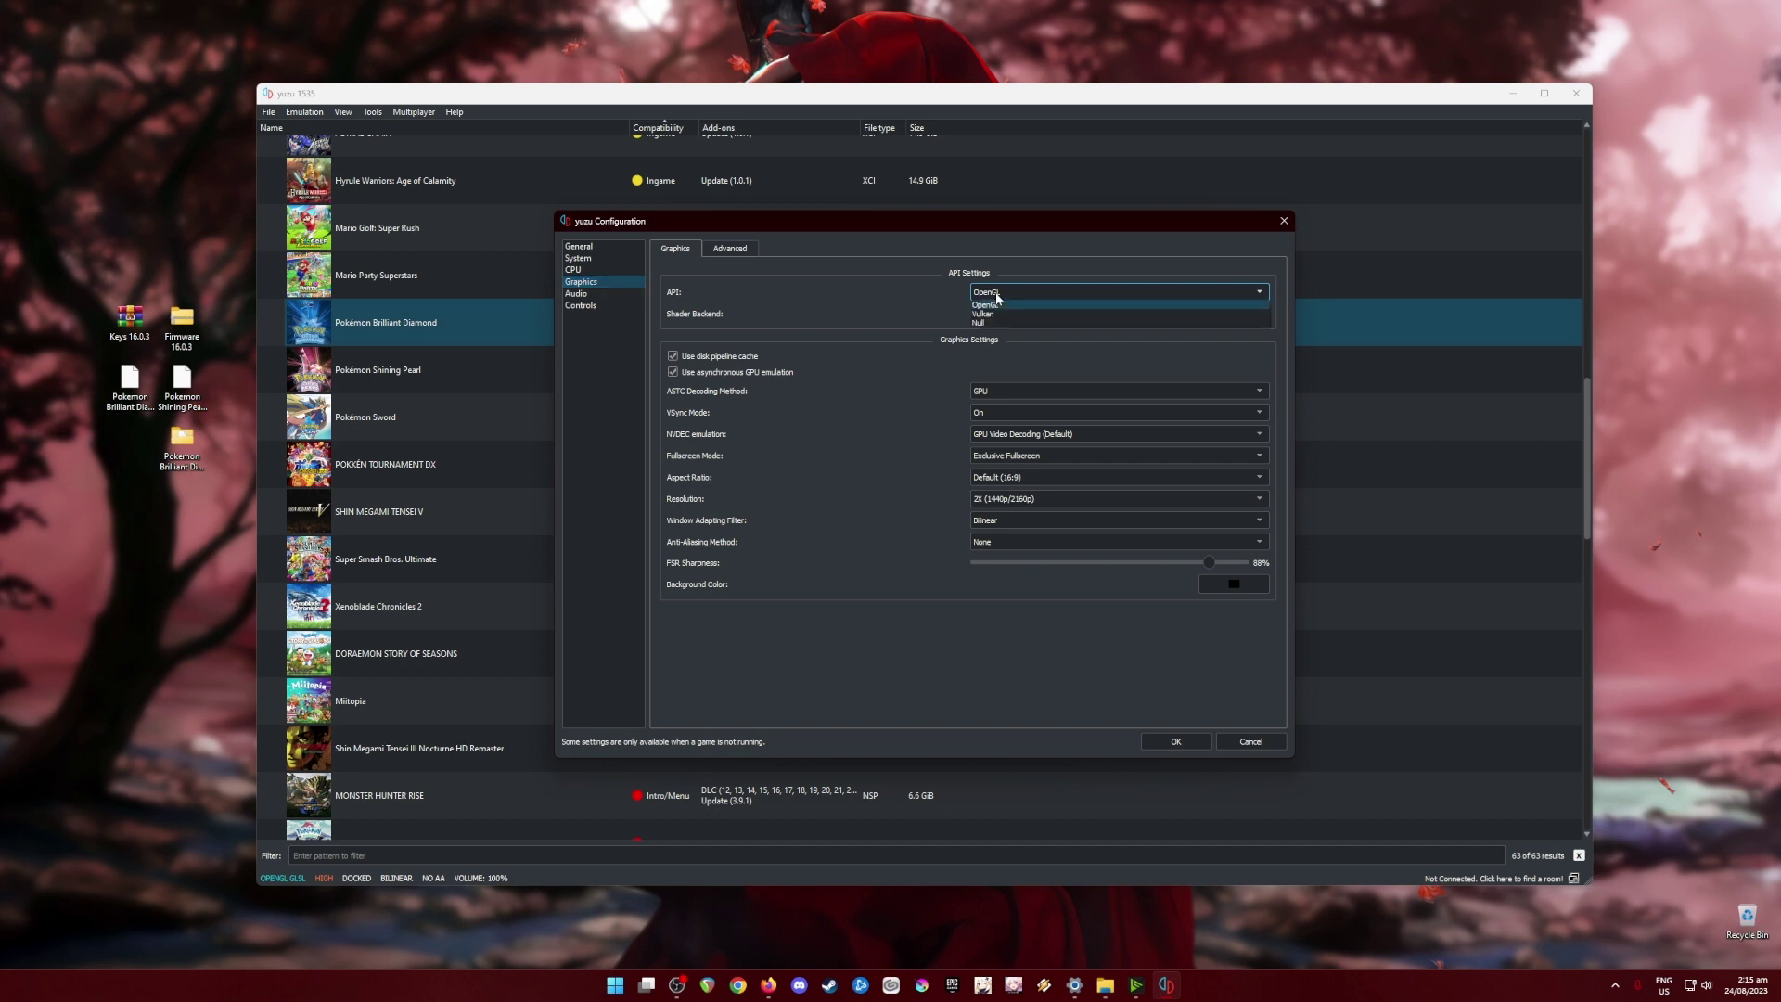
click(991, 316)
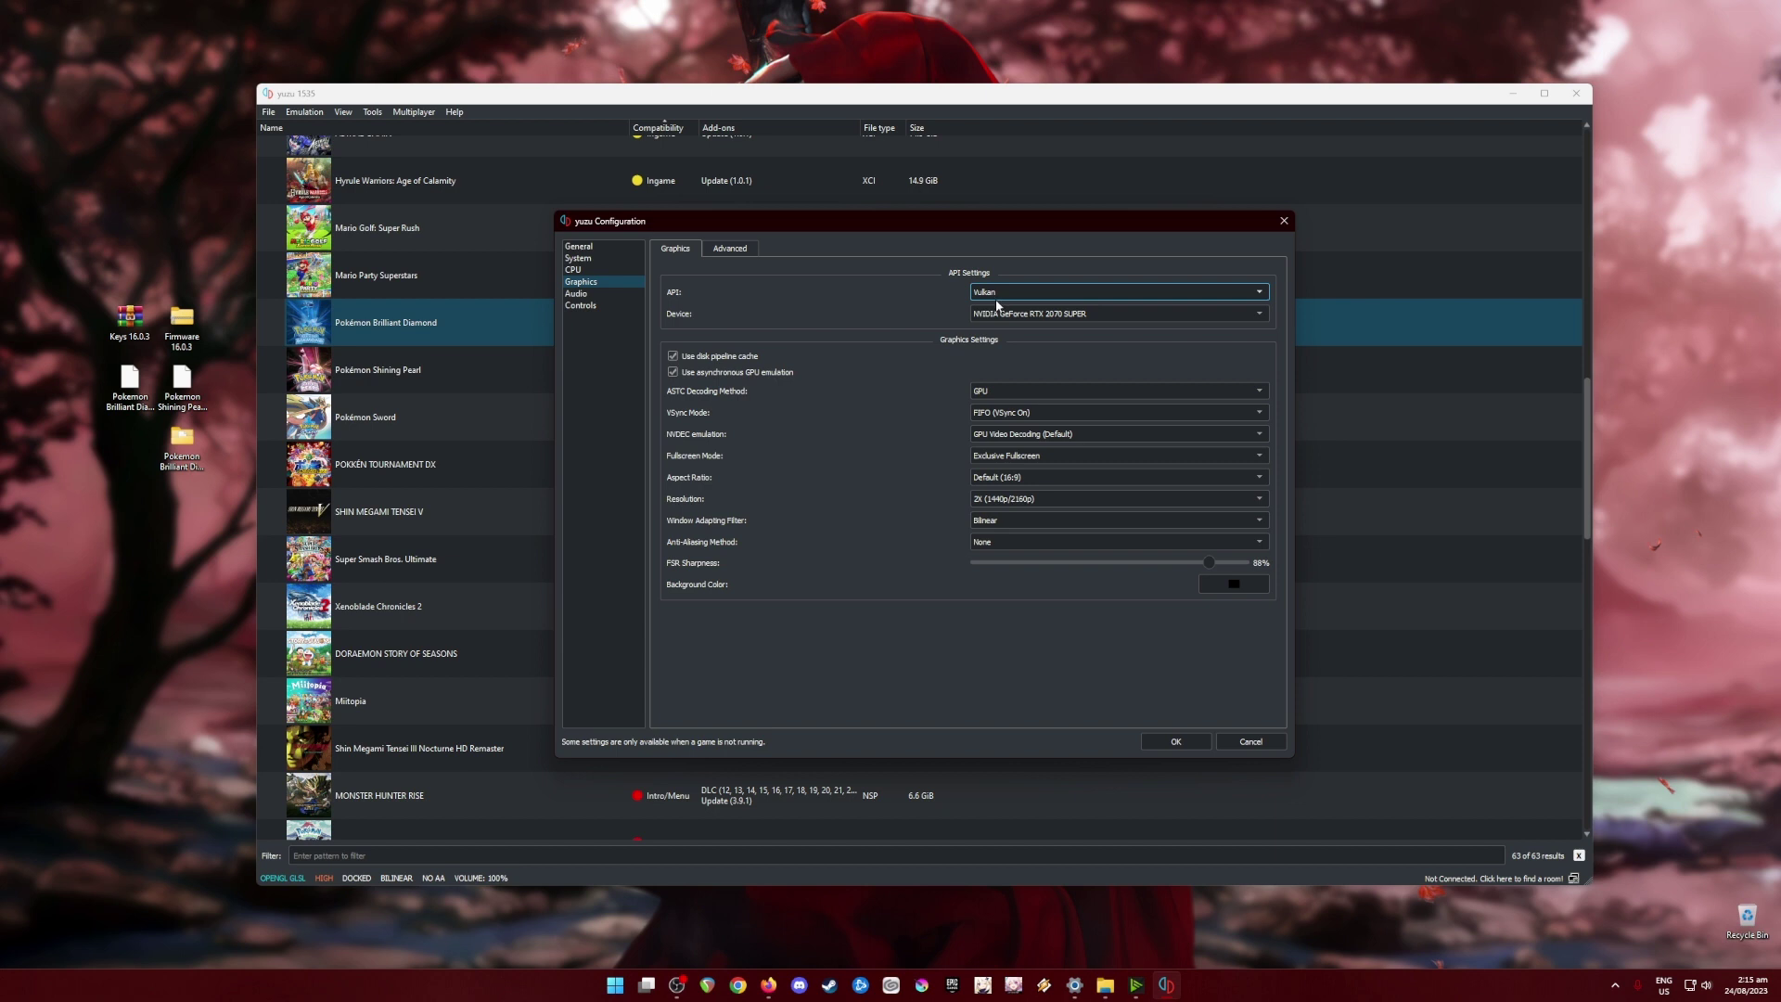
click(995, 295)
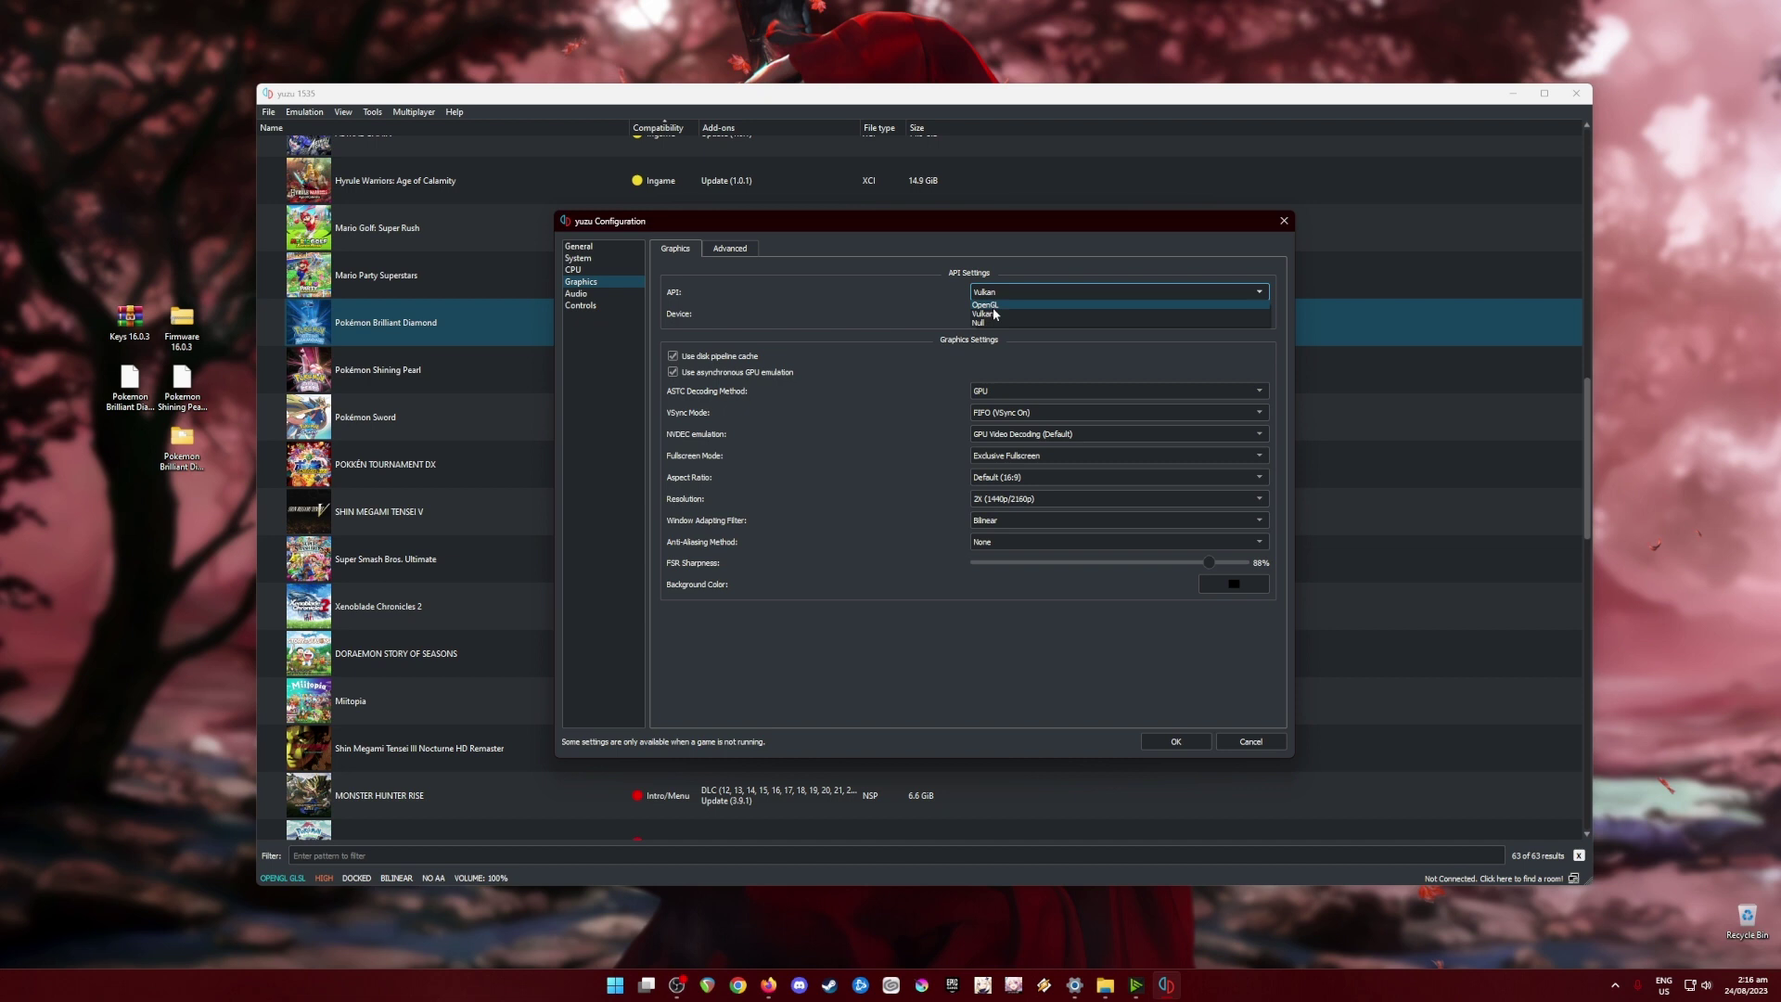
click(993, 307)
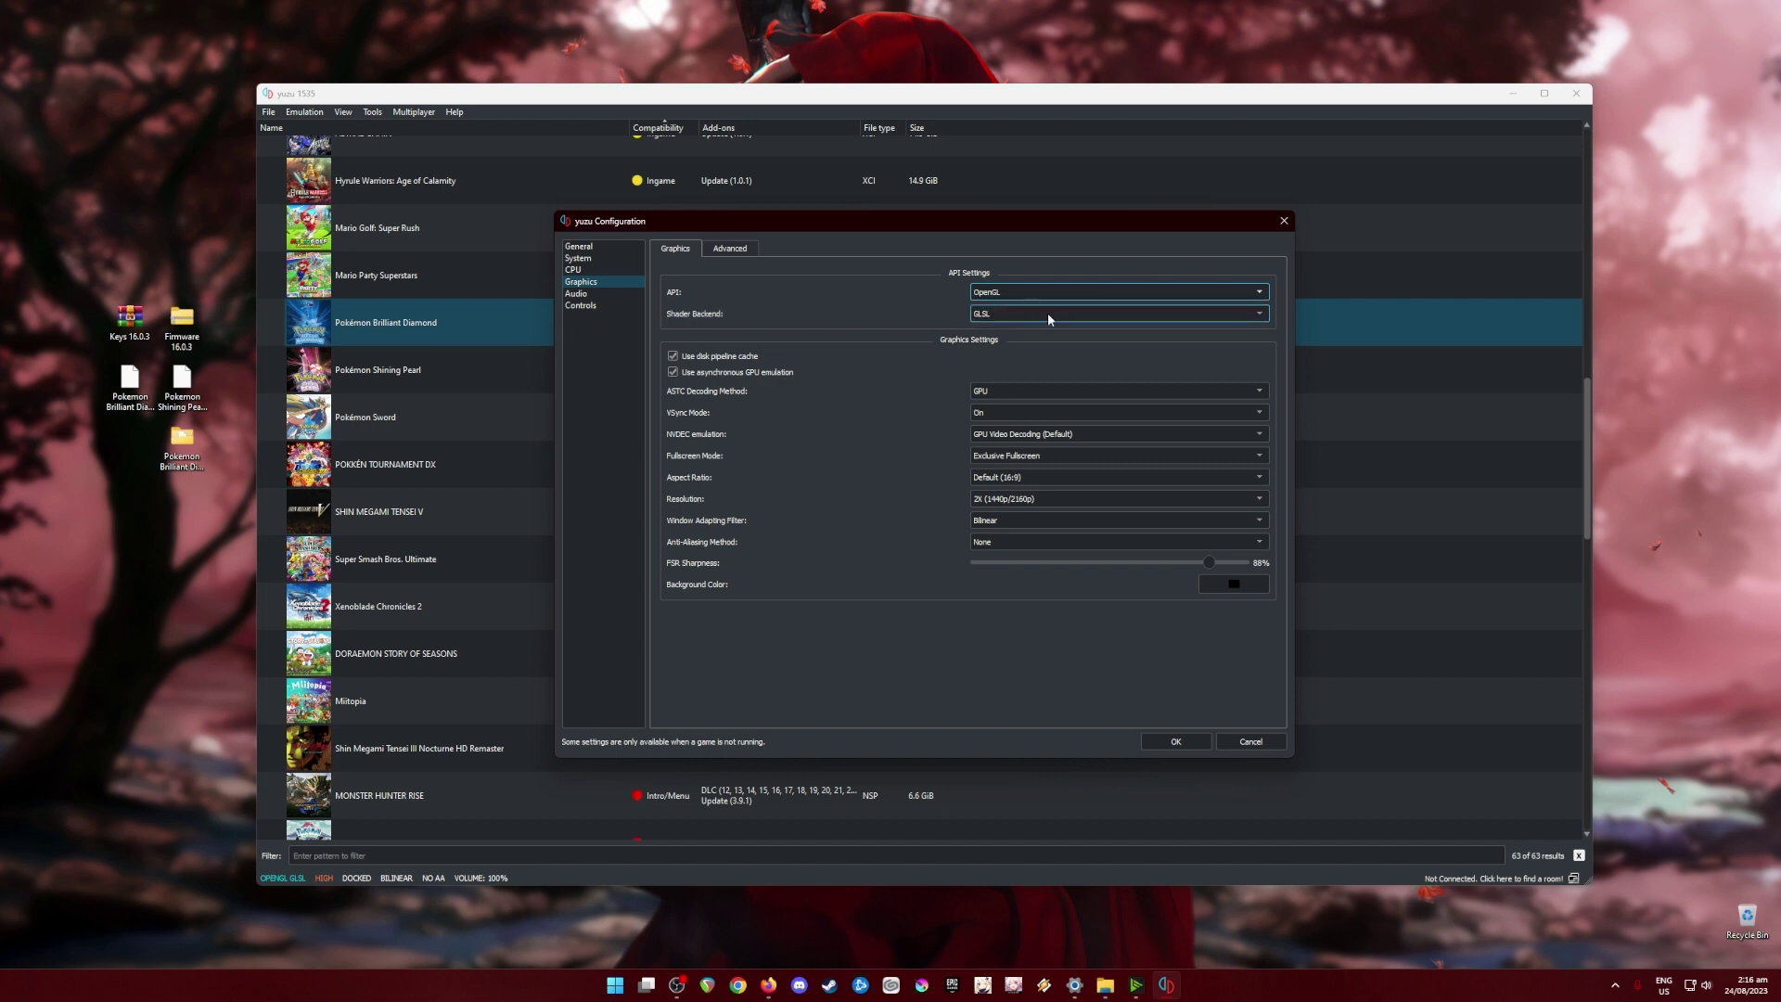
click(993, 502)
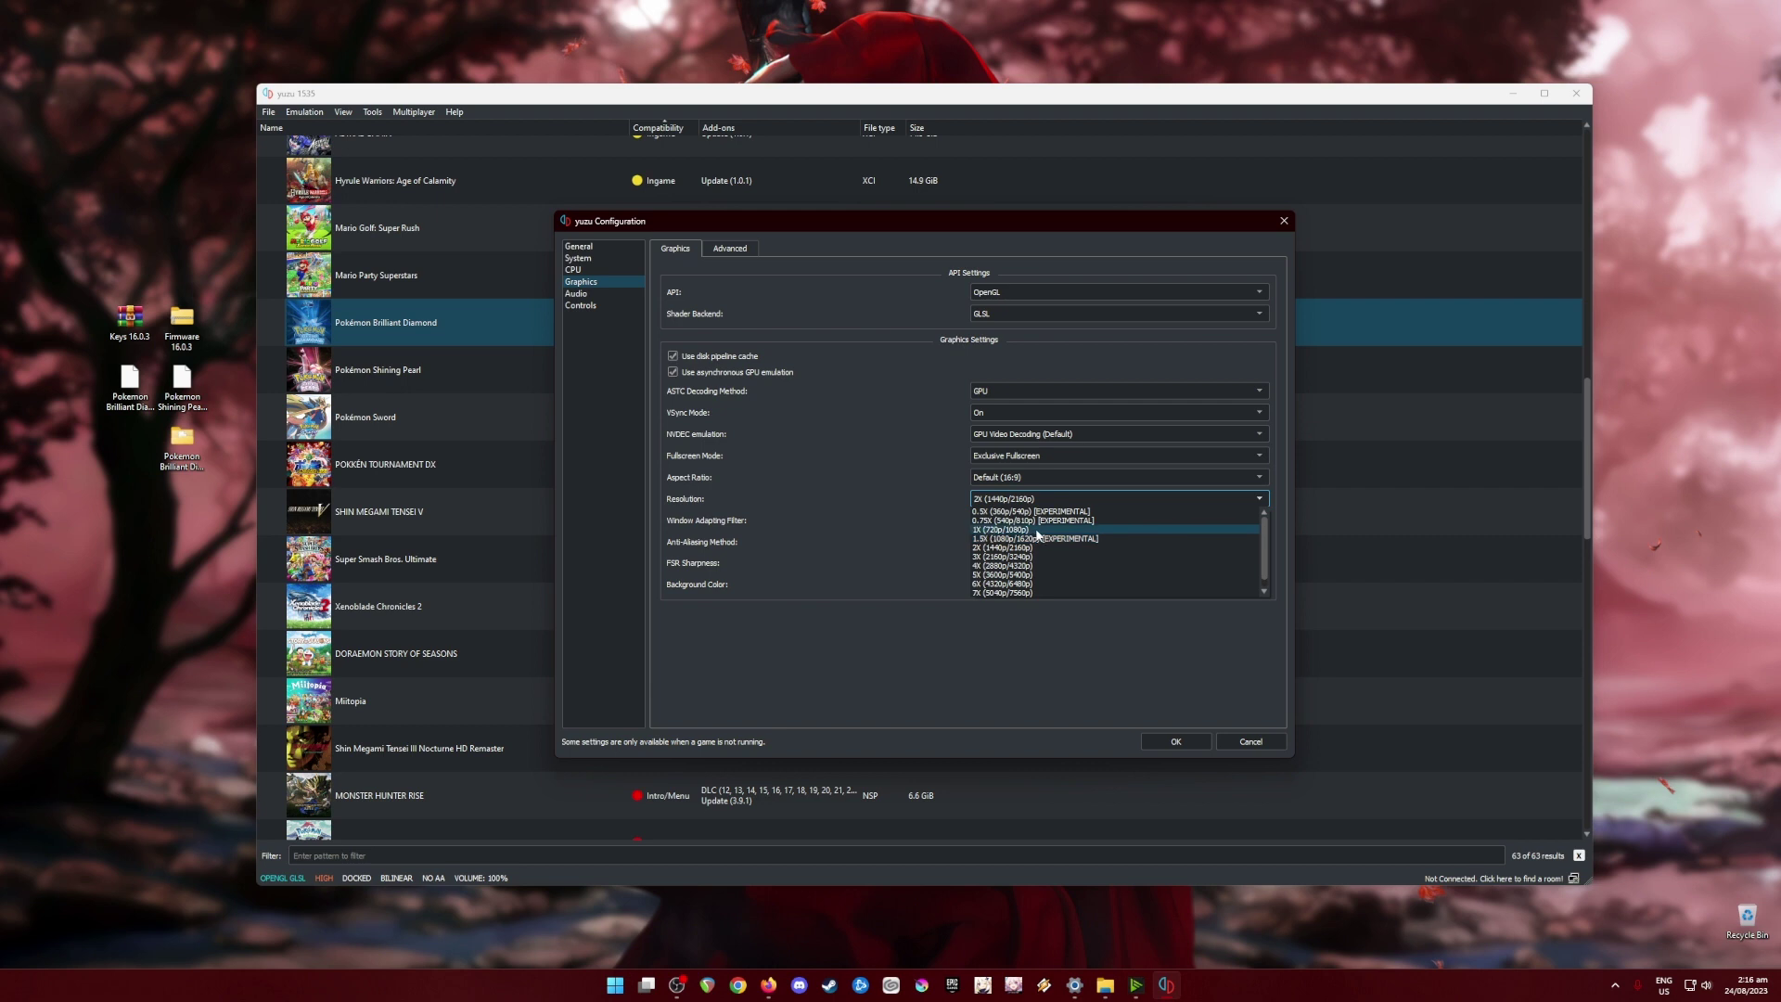
click(877, 524)
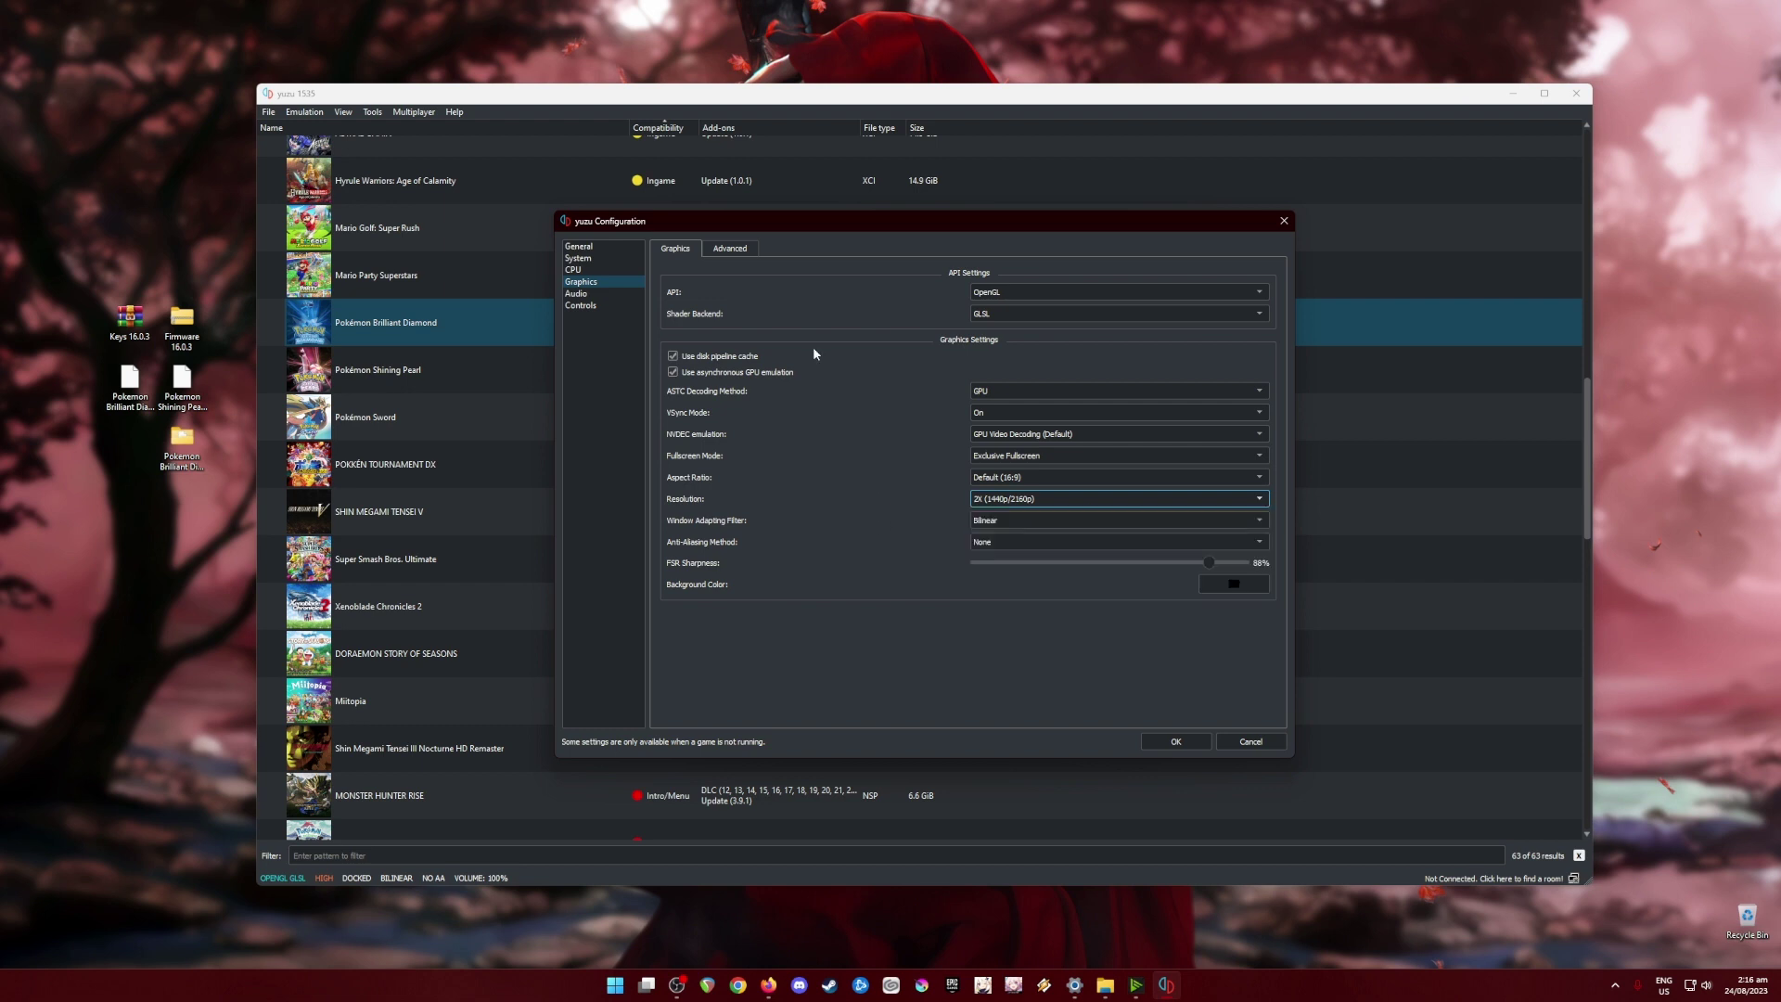
Review the Advanced graphics, Audio and Controls pages, then confirm the configuration with OK.
click(733, 248)
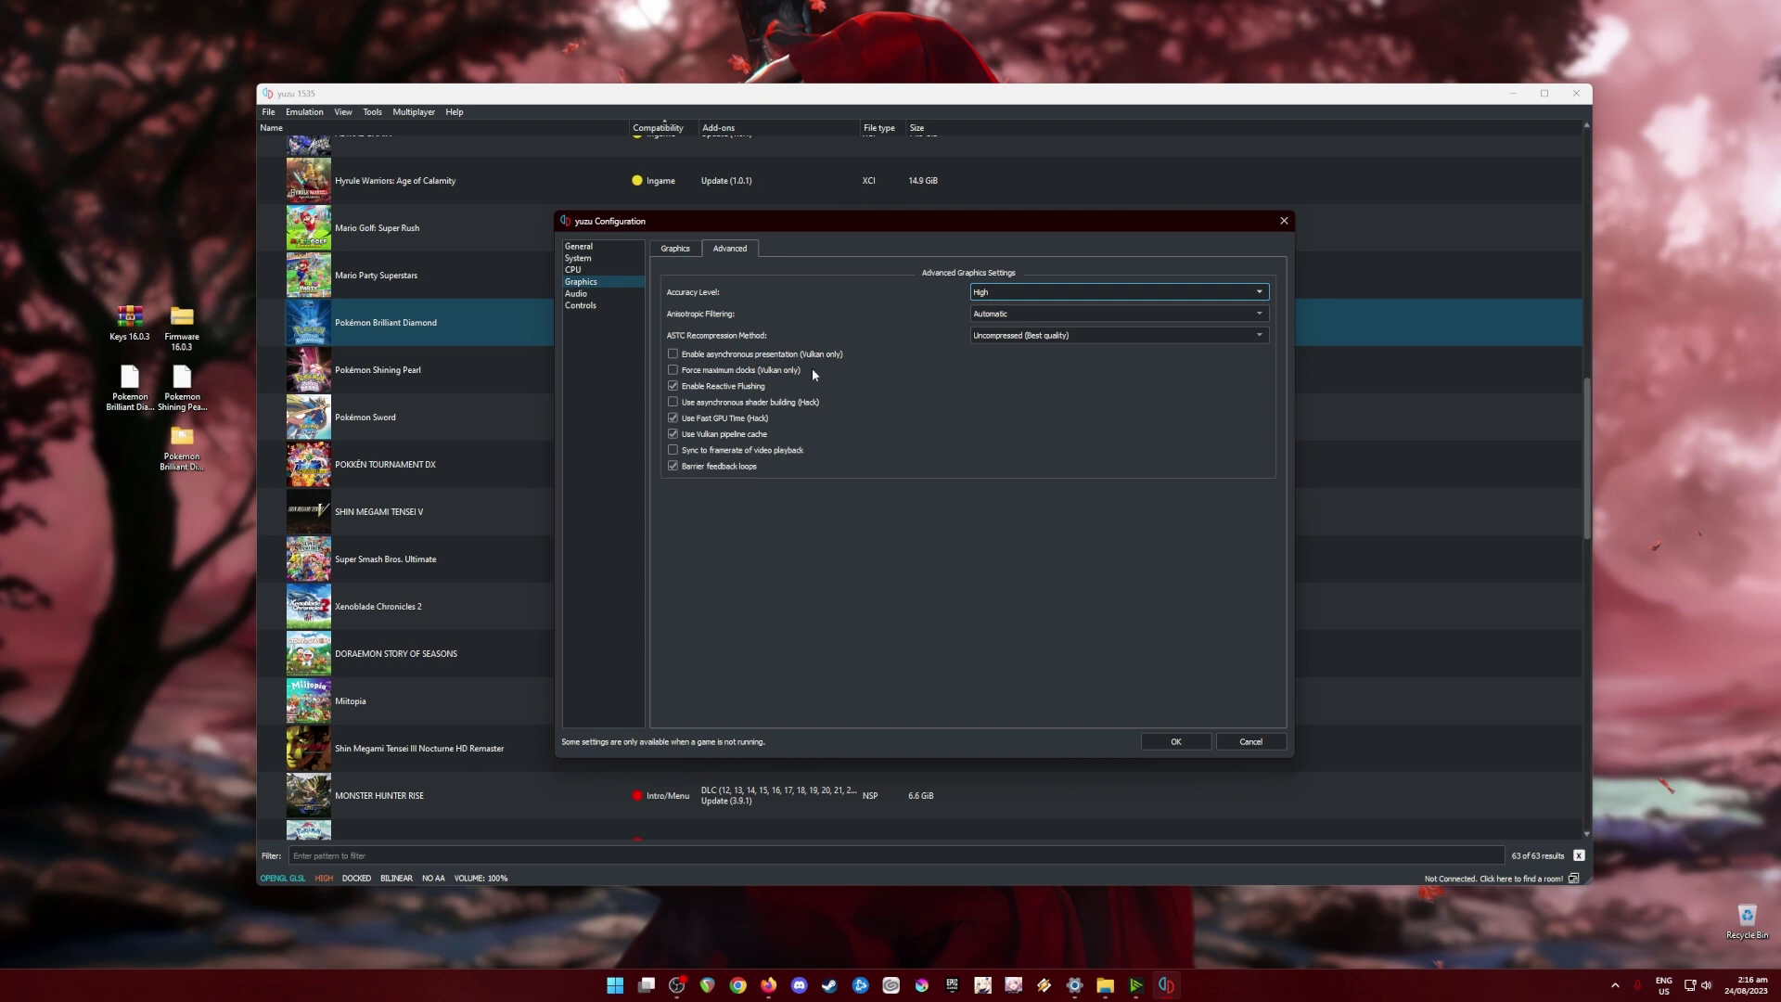
click(578, 294)
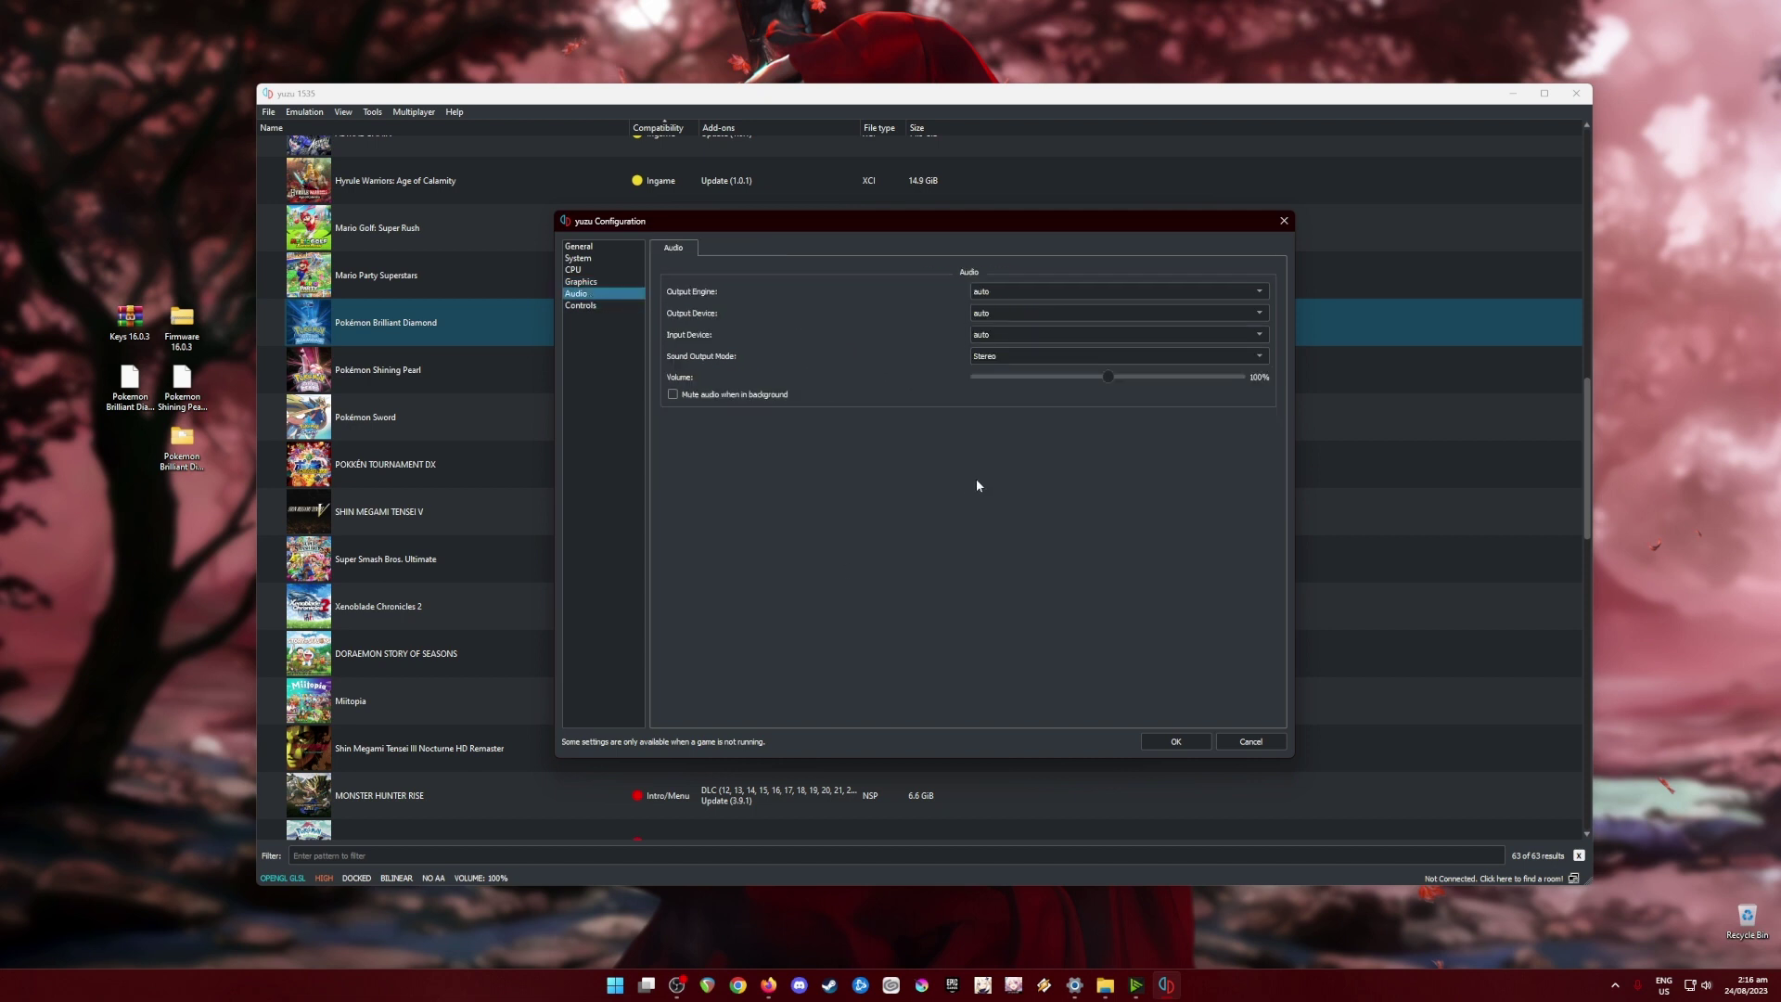
click(585, 305)
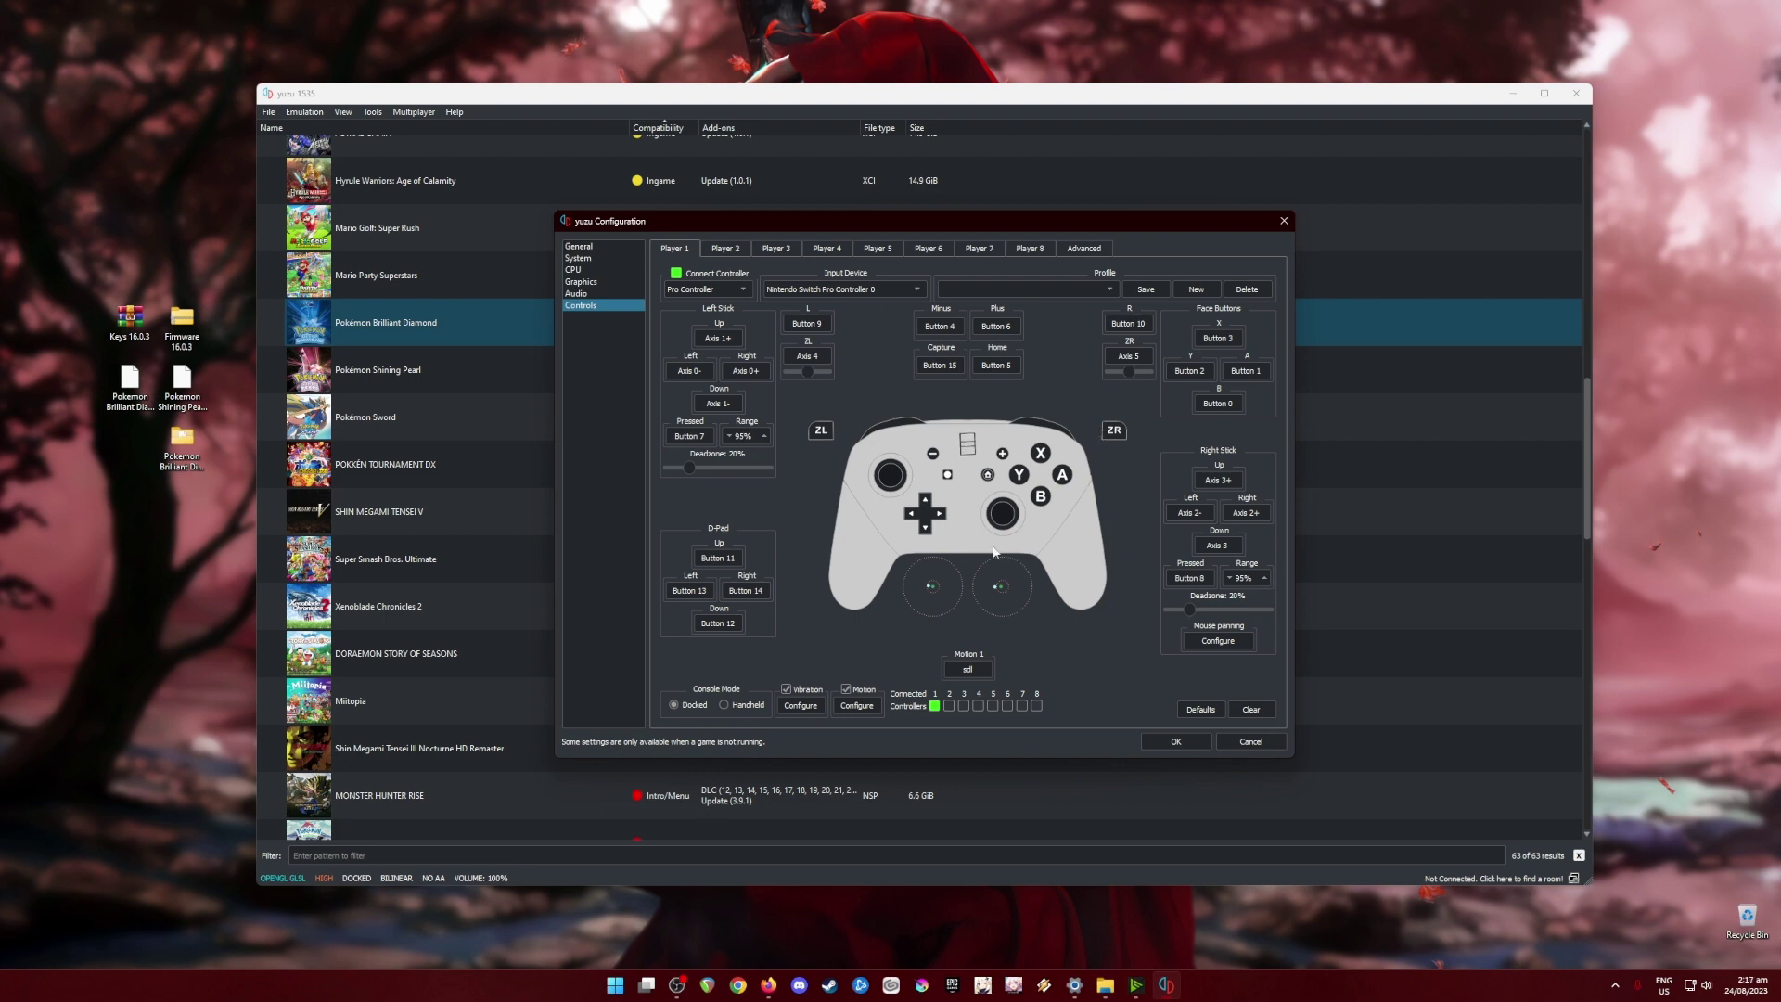
click(1177, 740)
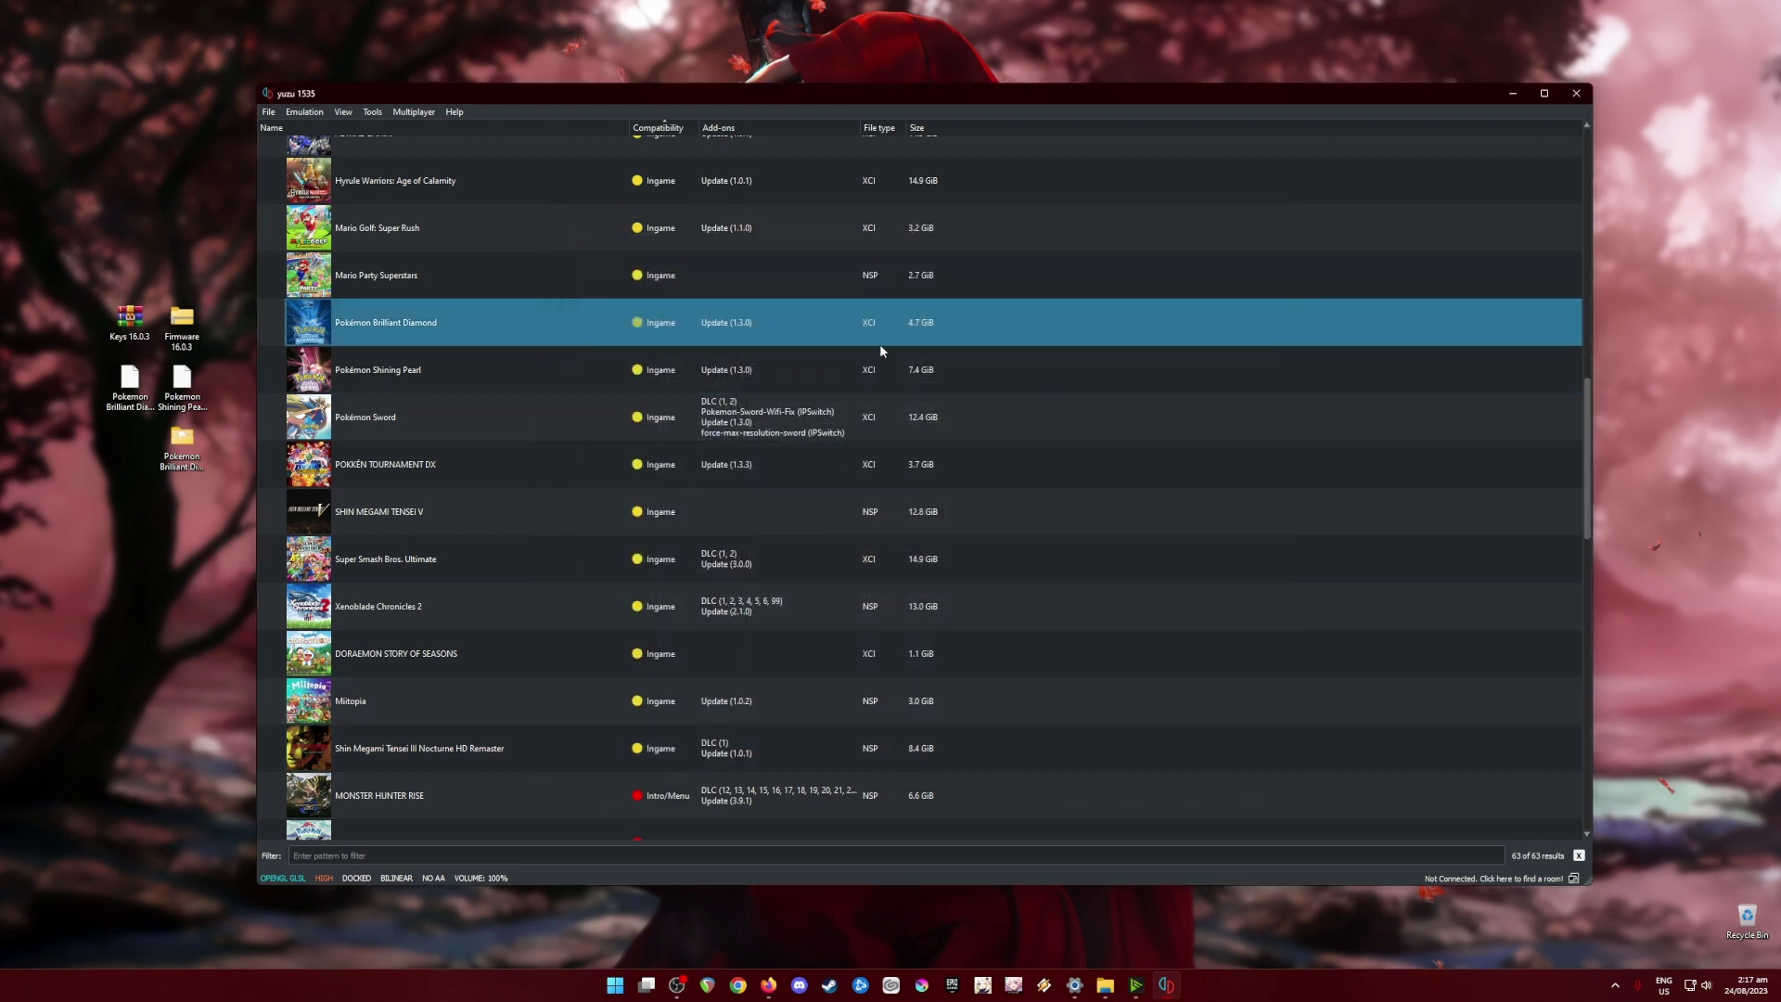